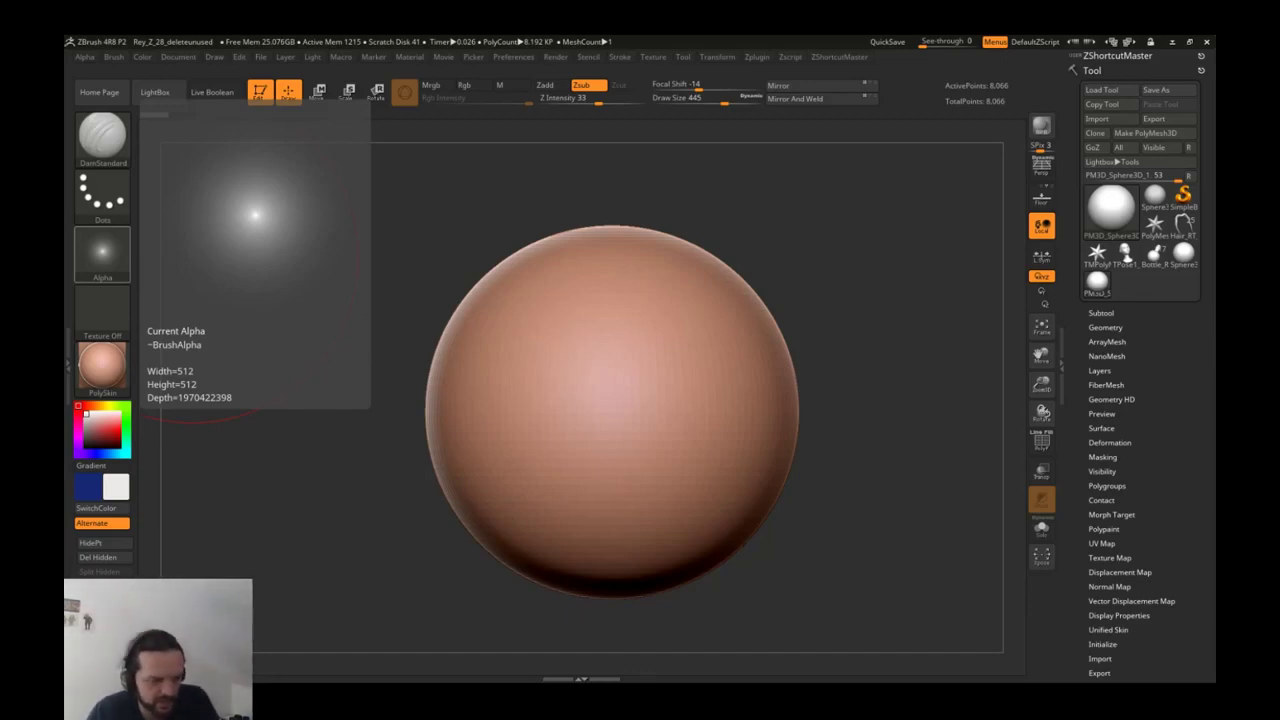
alt+right_drag(680, 423, 706, 380)
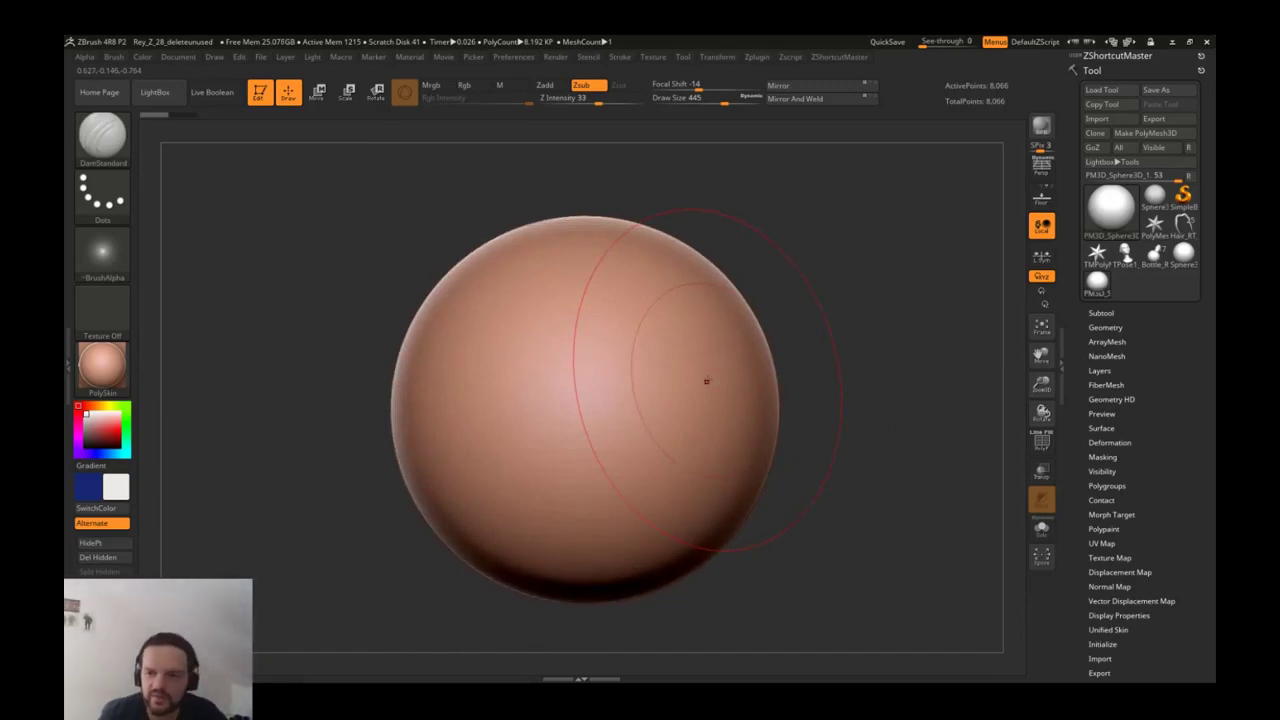
key(shift+f)
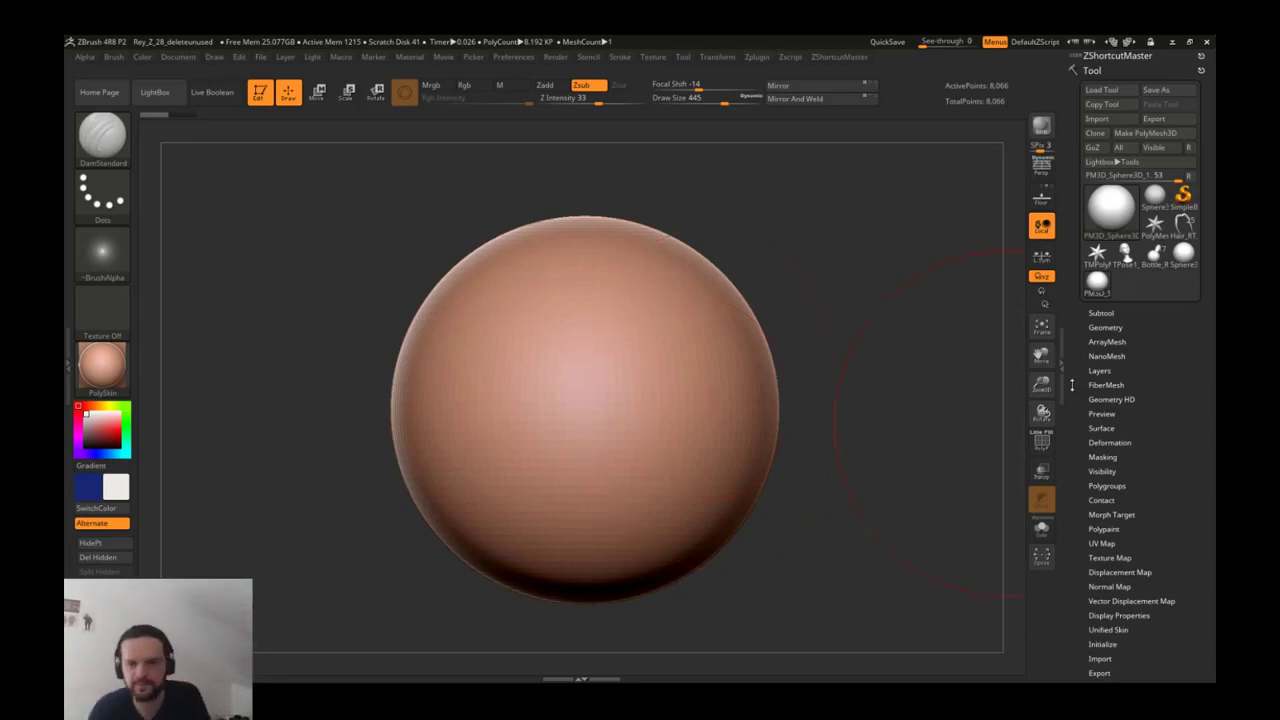
mouse_move(780, 354)
right_down()
mouse_move(626, 363)
mouse_move(704, 340)
right_up()
Open the Rey_Z_28_other project without saving changes to the current one.
key(ctrl+o)
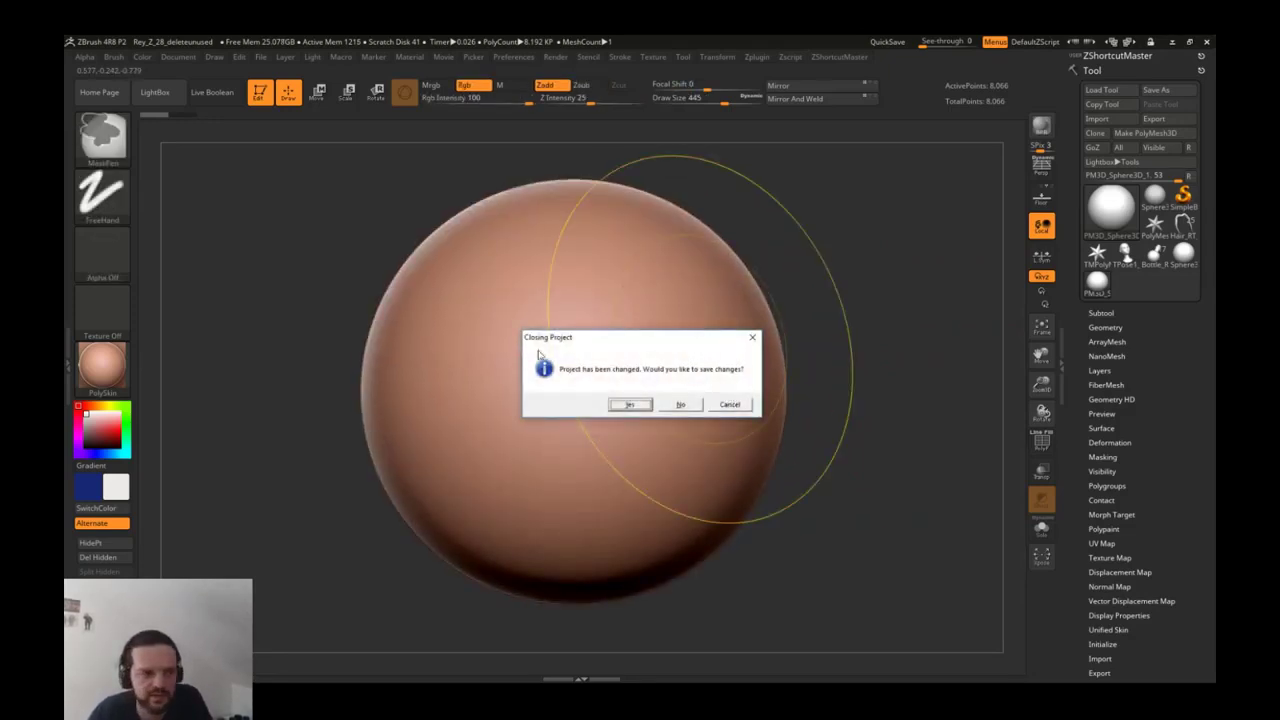
click(681, 404)
key(Escape)
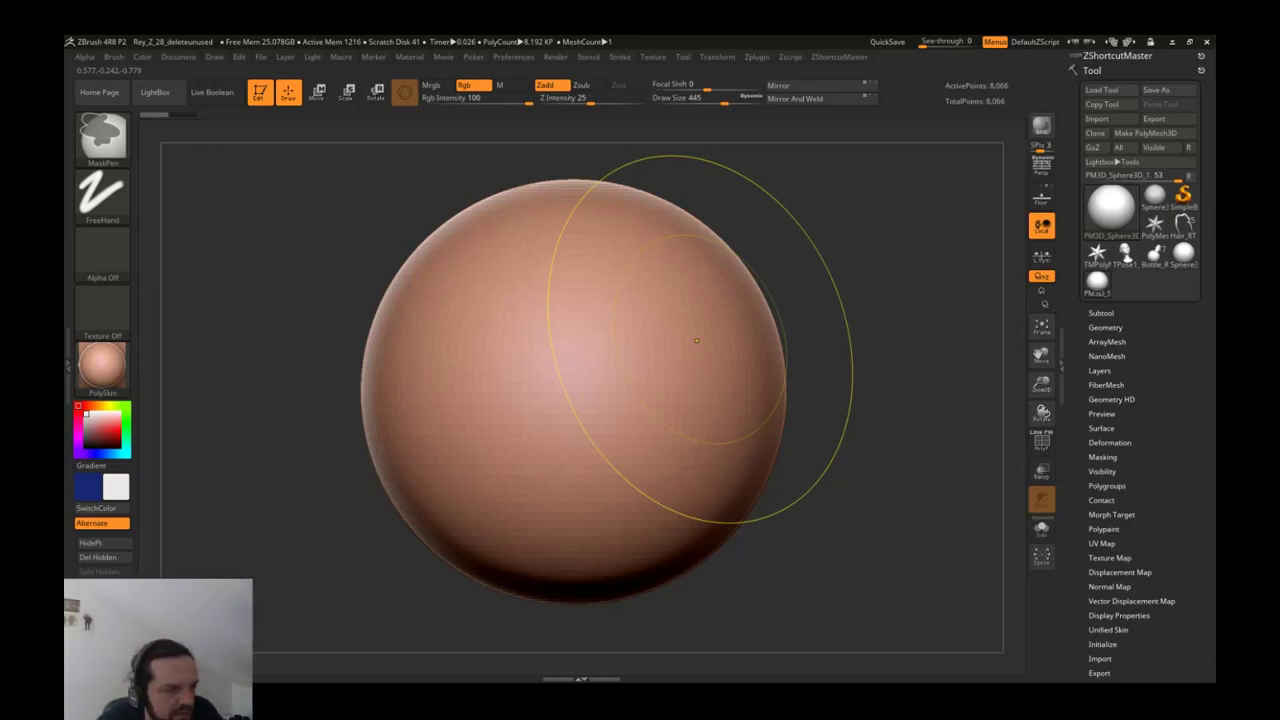
key(ctrl+o)
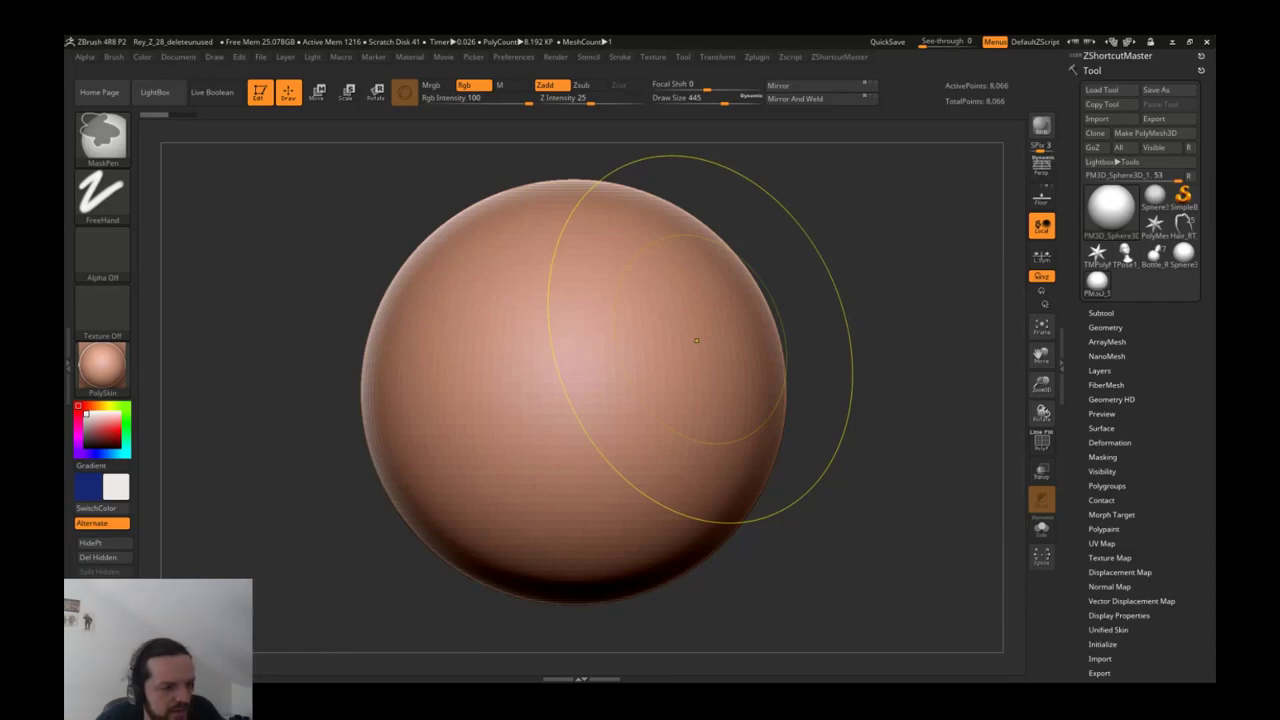
double_click(379, 419)
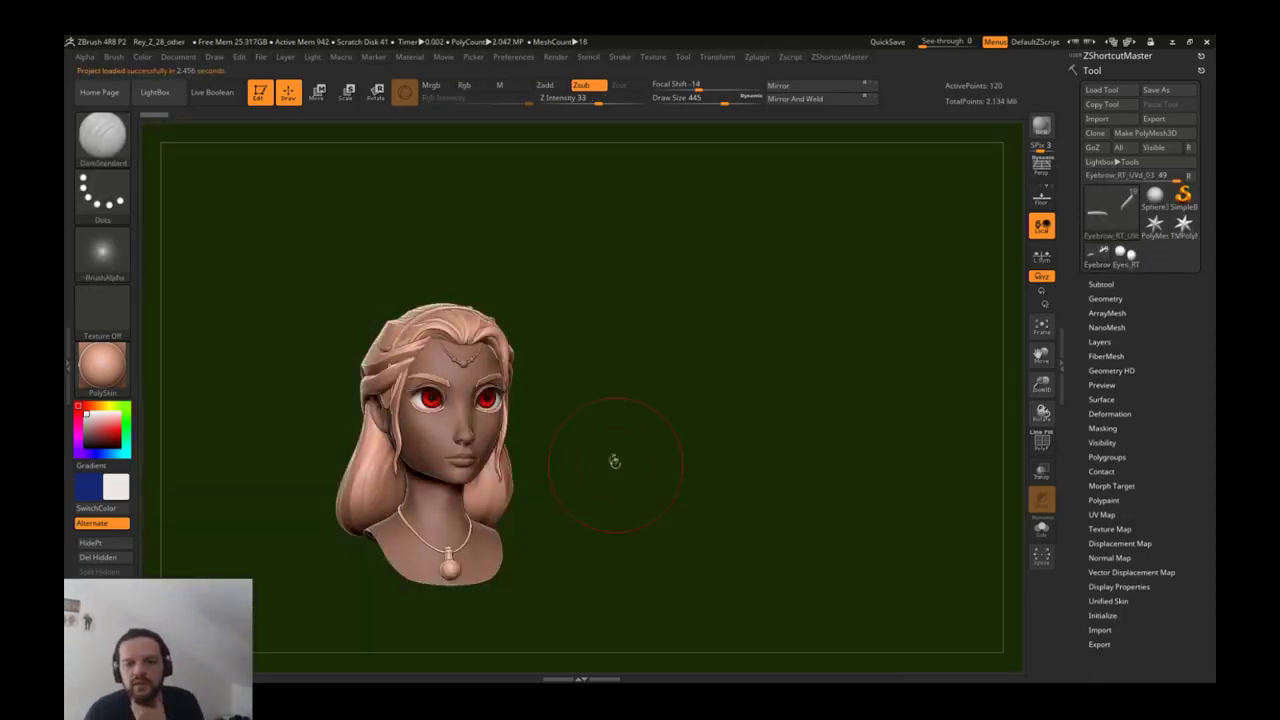
Frame the female bust and examine it from a three-quarter angle and from the front.
key(f)
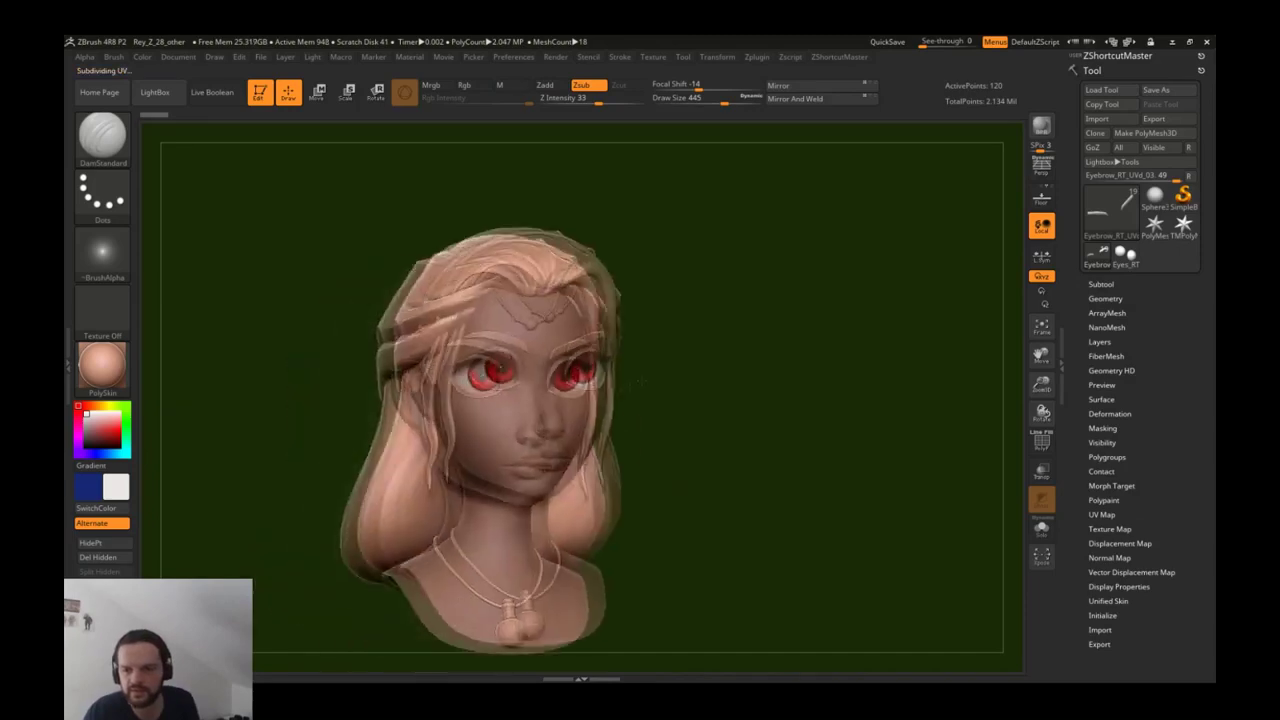
drag(712, 370, 728, 326)
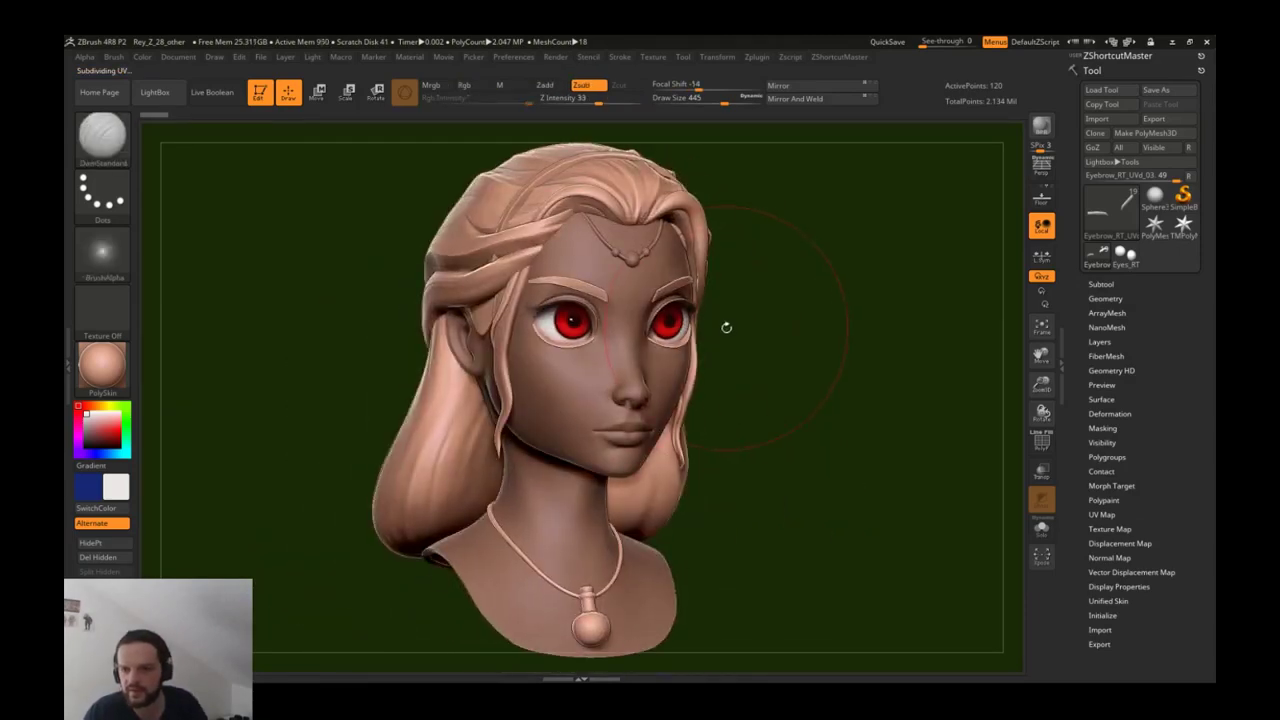
drag(726, 327, 812, 350)
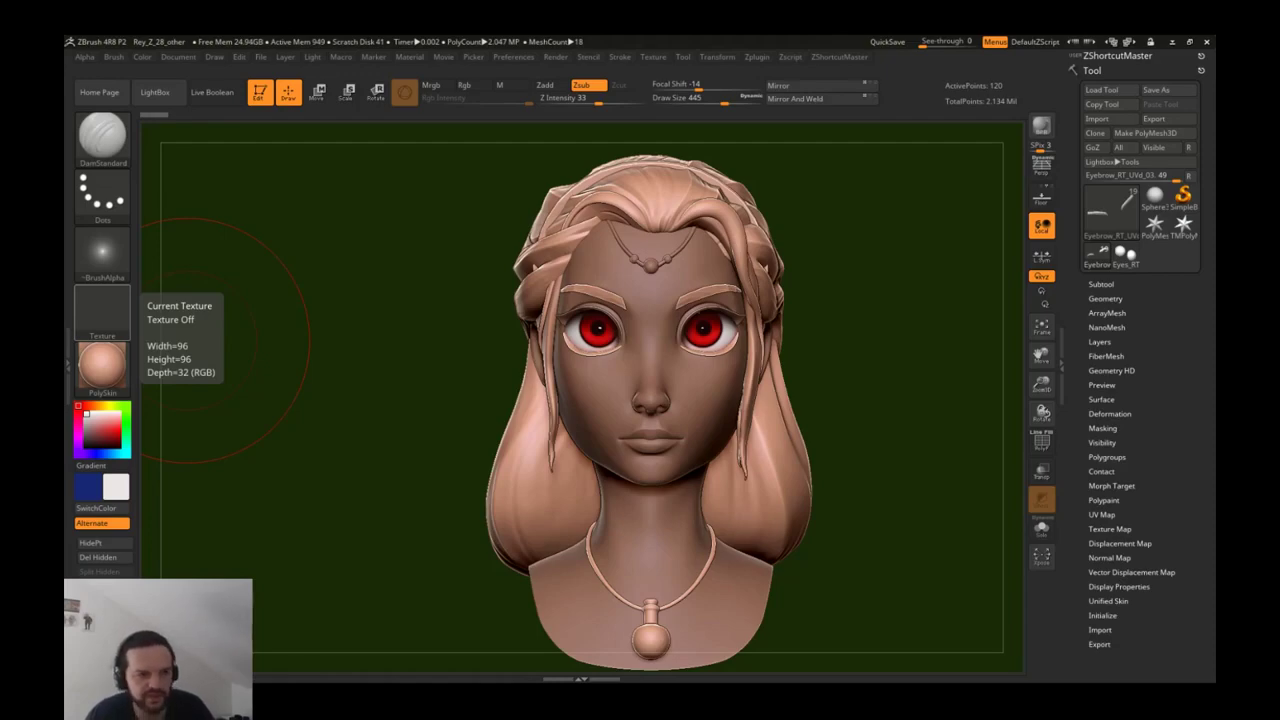
Consult the Legend of Fargus character concept sheet in the browser, then return to ZBrush and view the bust from its other side.
click(67, 332)
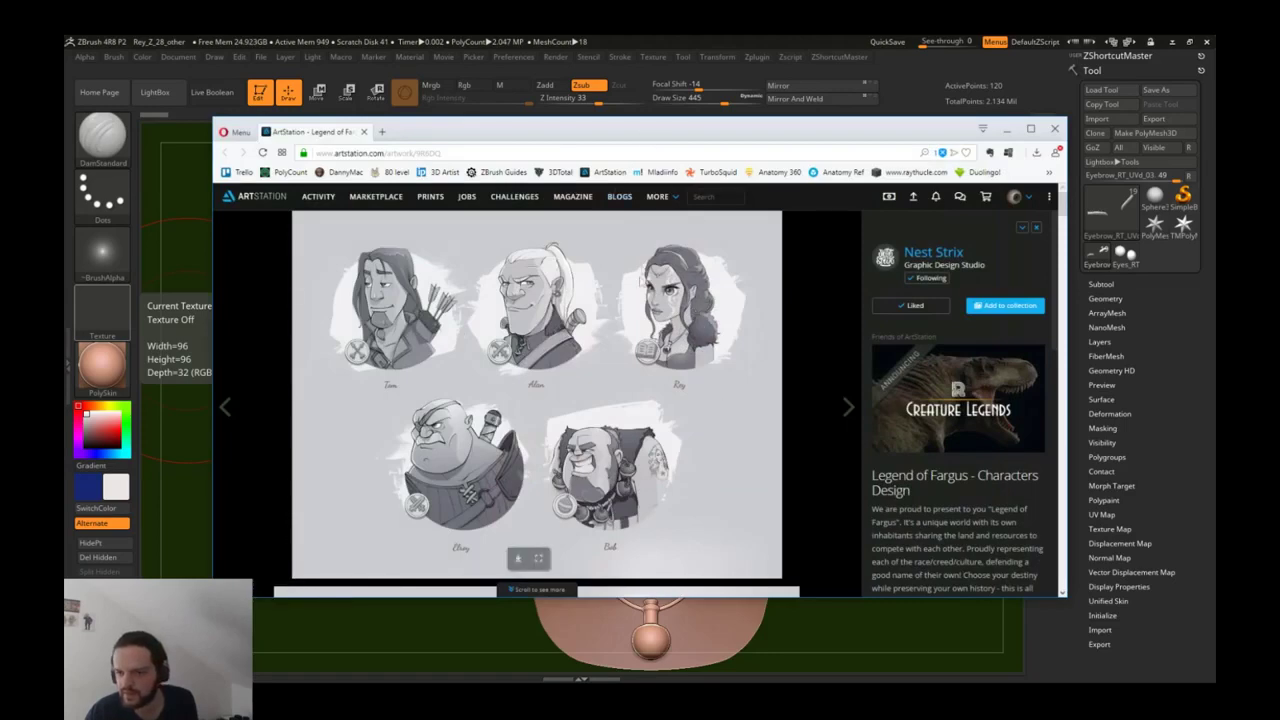
drag(615, 140, 560, 426)
click(860, 360)
drag(880, 370, 720, 378)
alt+drag(930, 390, 720, 382)
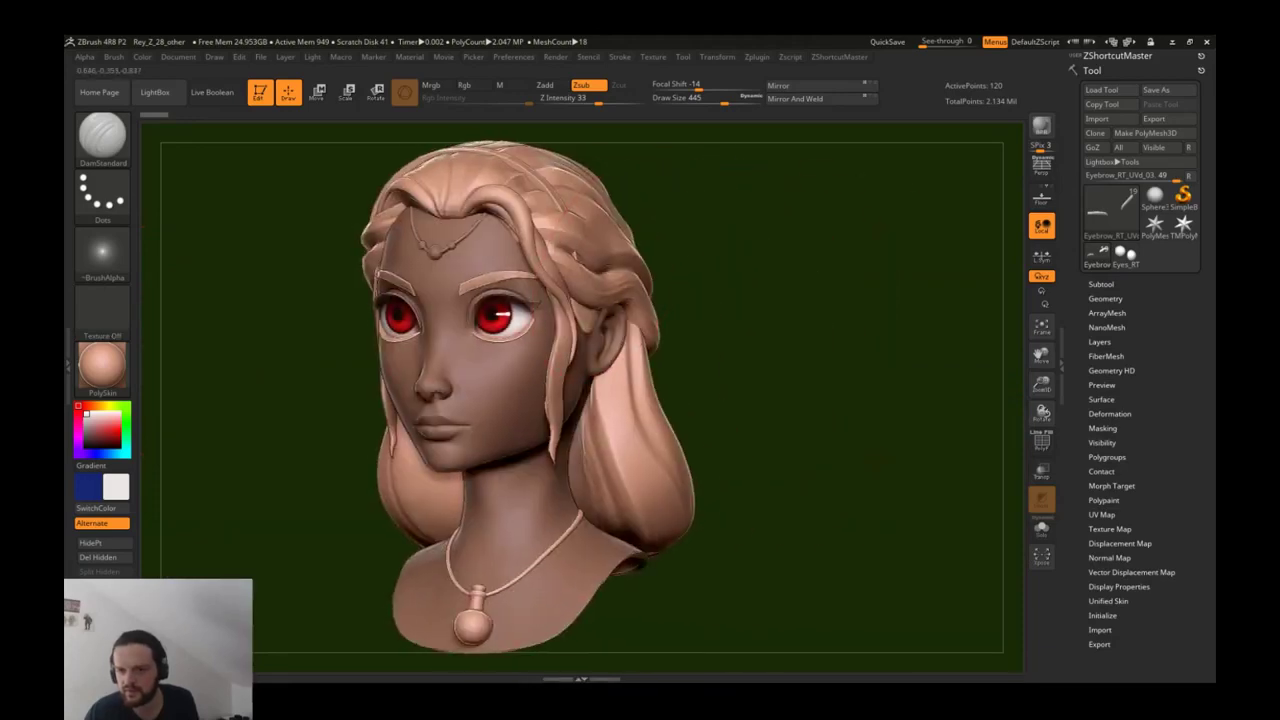
Switch to the browser, combine the Legend of Fargus and Rey artwork pages in one window and maximize it on the Rey page.
mouse_move(102, 366)
key(alt+Tab)
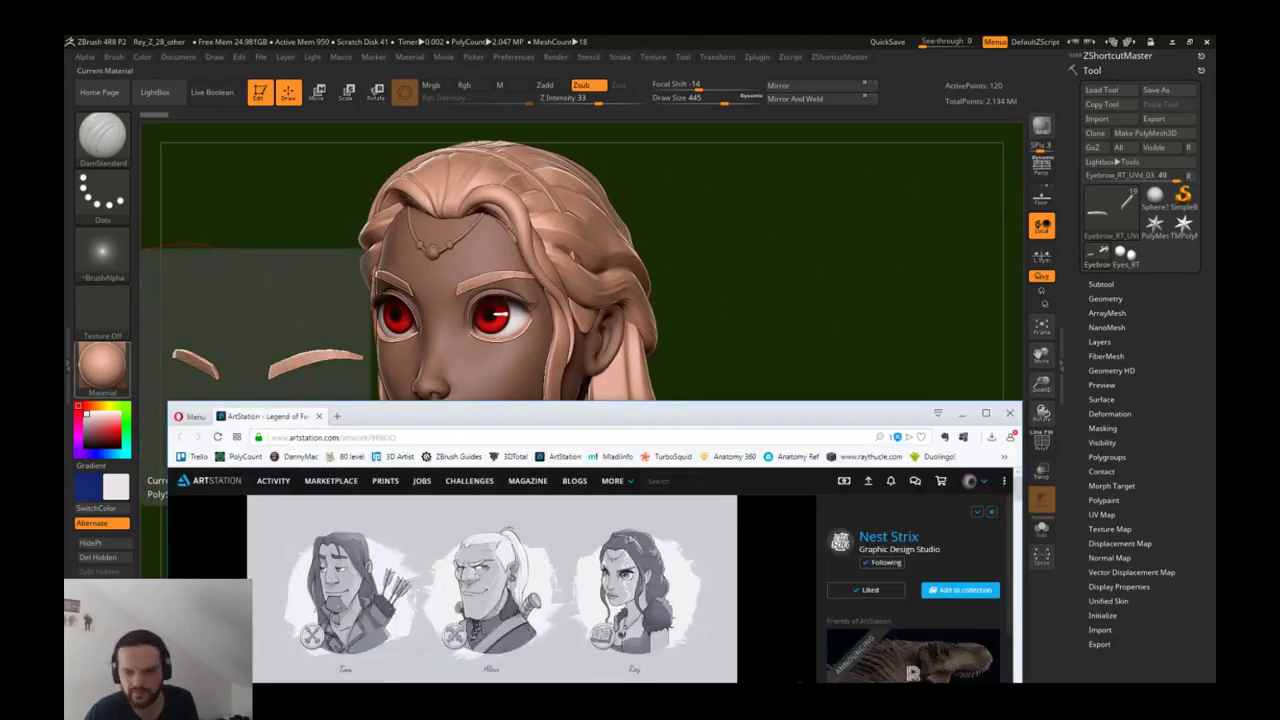
drag(666, 419, 464, 177)
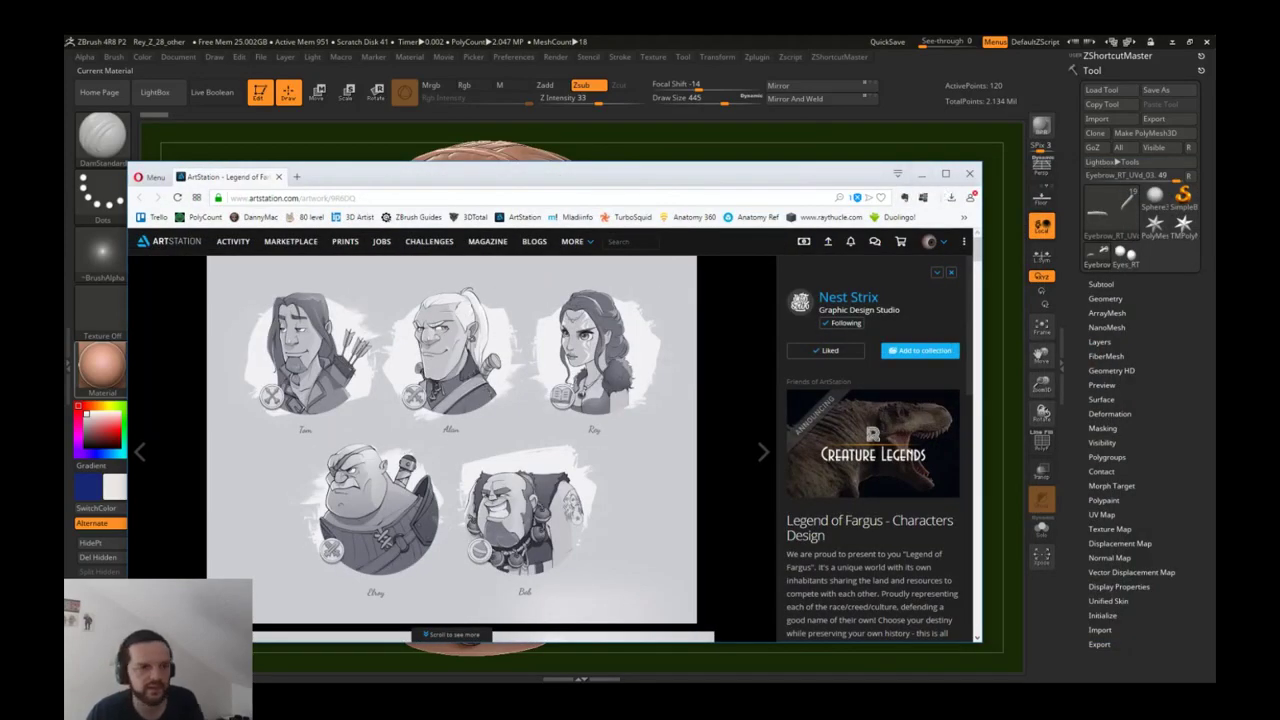
drag(262, 292, 306, 172)
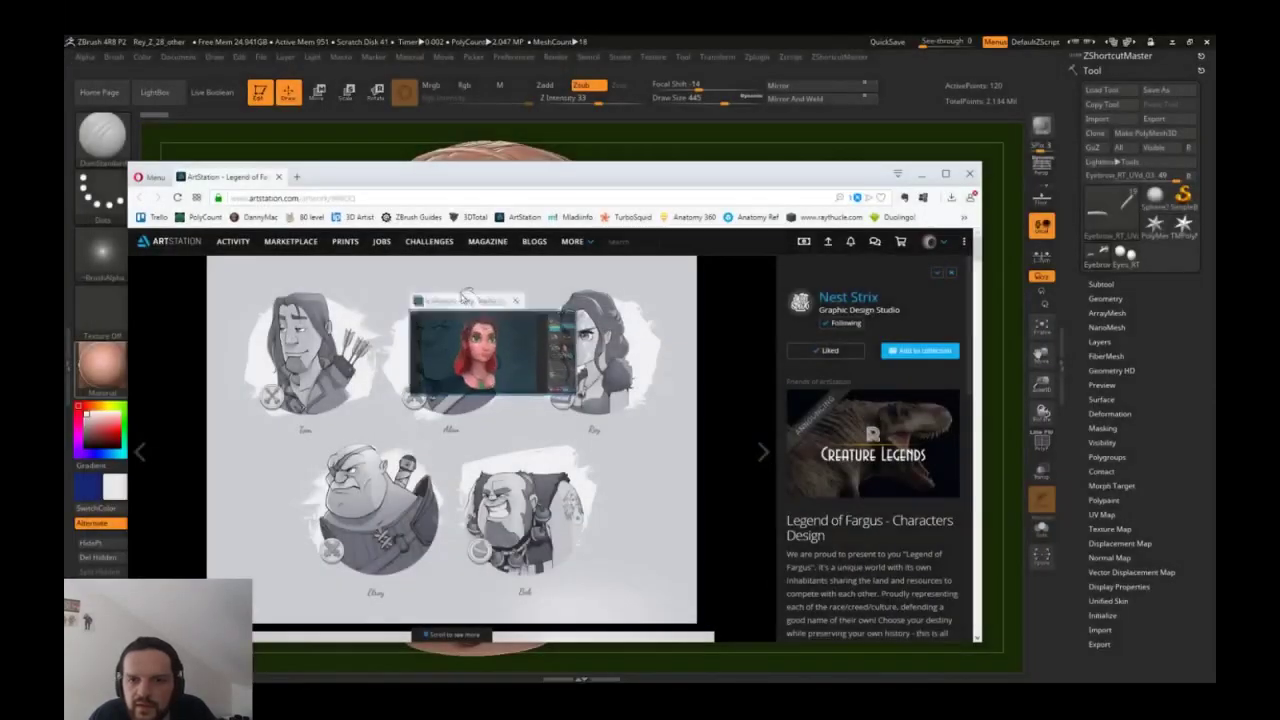
drag(430, 288, 262, 283)
drag(258, 177, 255, 283)
click(366, 287)
double_click(510, 286)
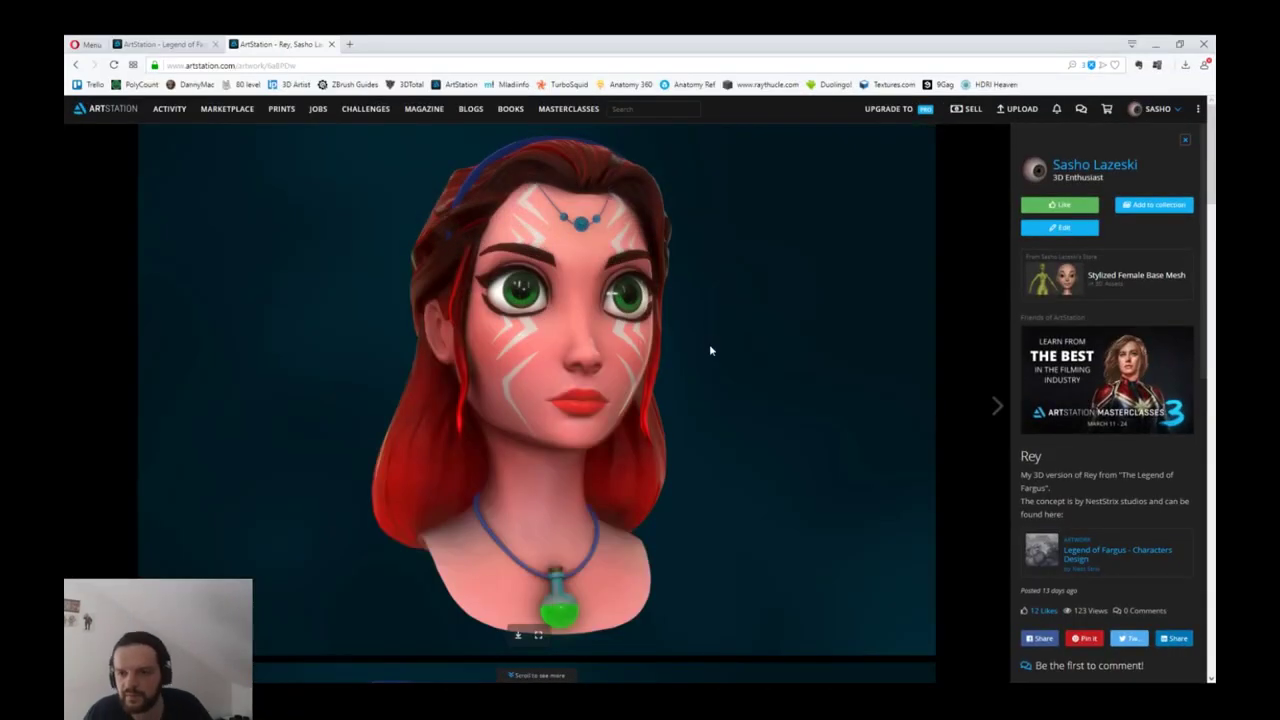
Examine the Rey artwork page's final renders, wireframe, turntable, high and low poly comparison and texture maps, including a brief visit to the artist's profile.
scroll(709, 344, down, 3)
scroll(718, 322, down, 3)
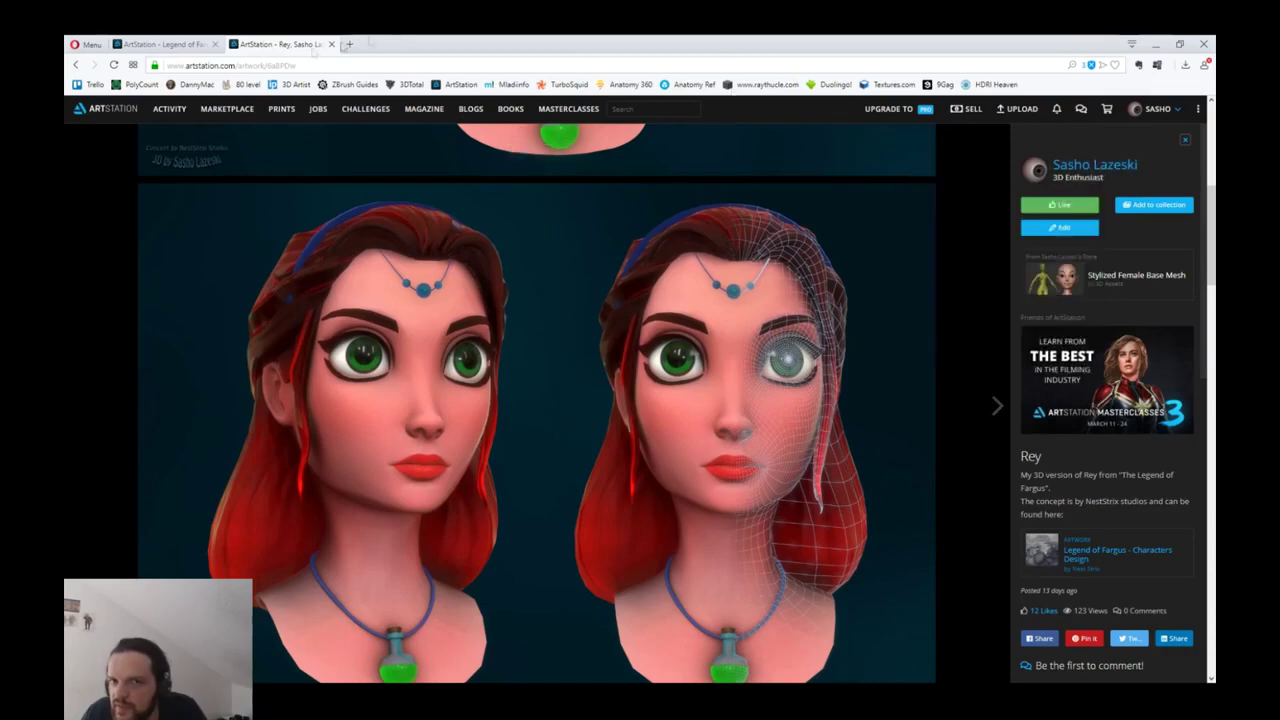
click(1086, 165)
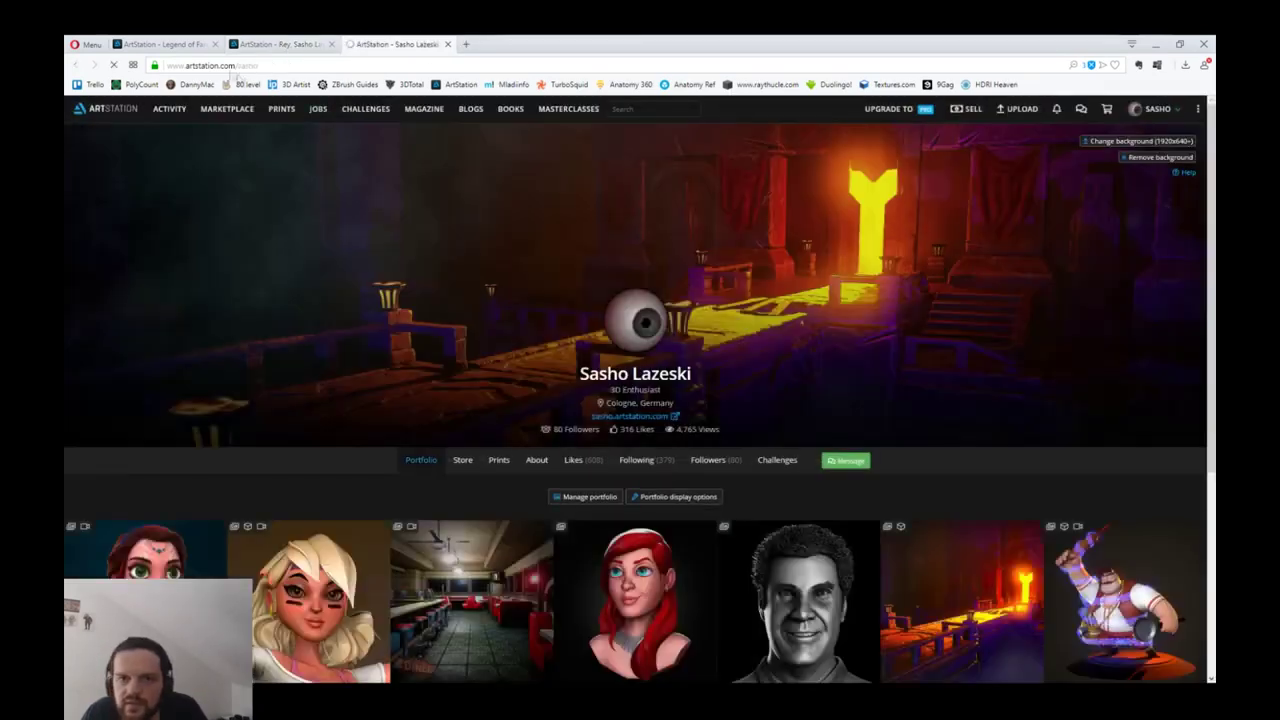
middle_click(375, 44)
scroll(687, 289, down, 3)
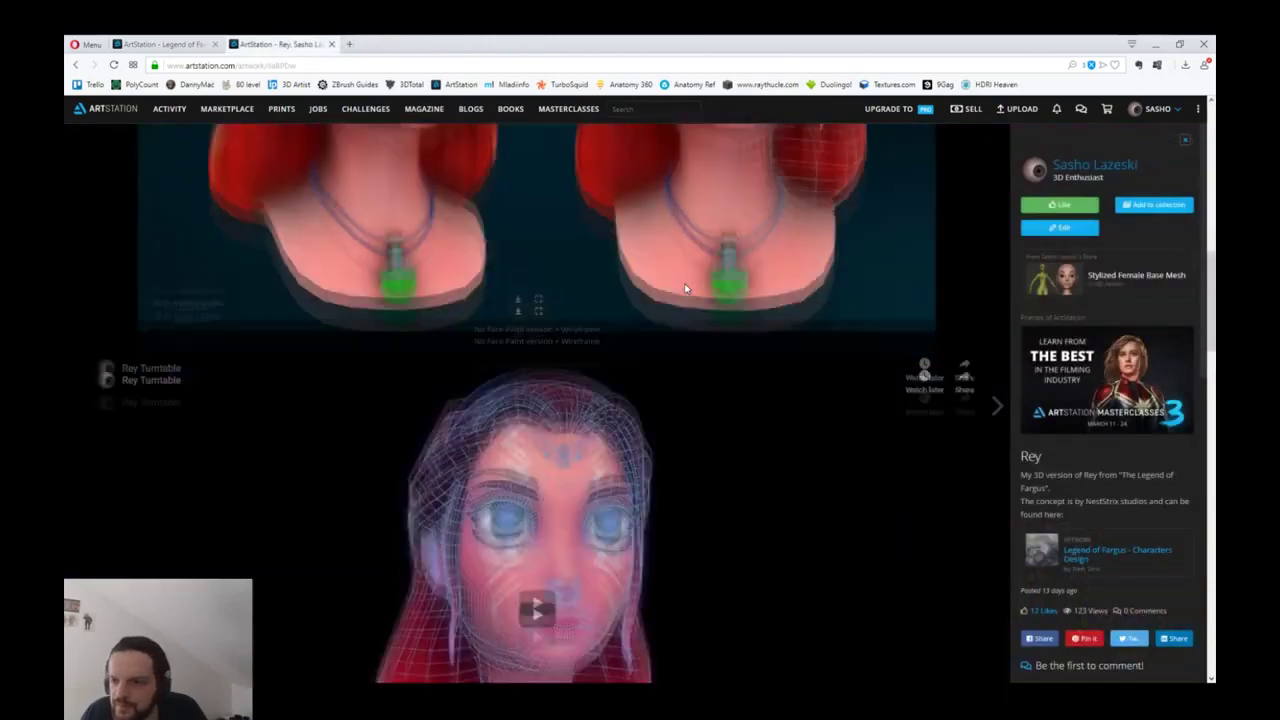
scroll(594, 286, down, 4)
scroll(663, 337, up, 9)
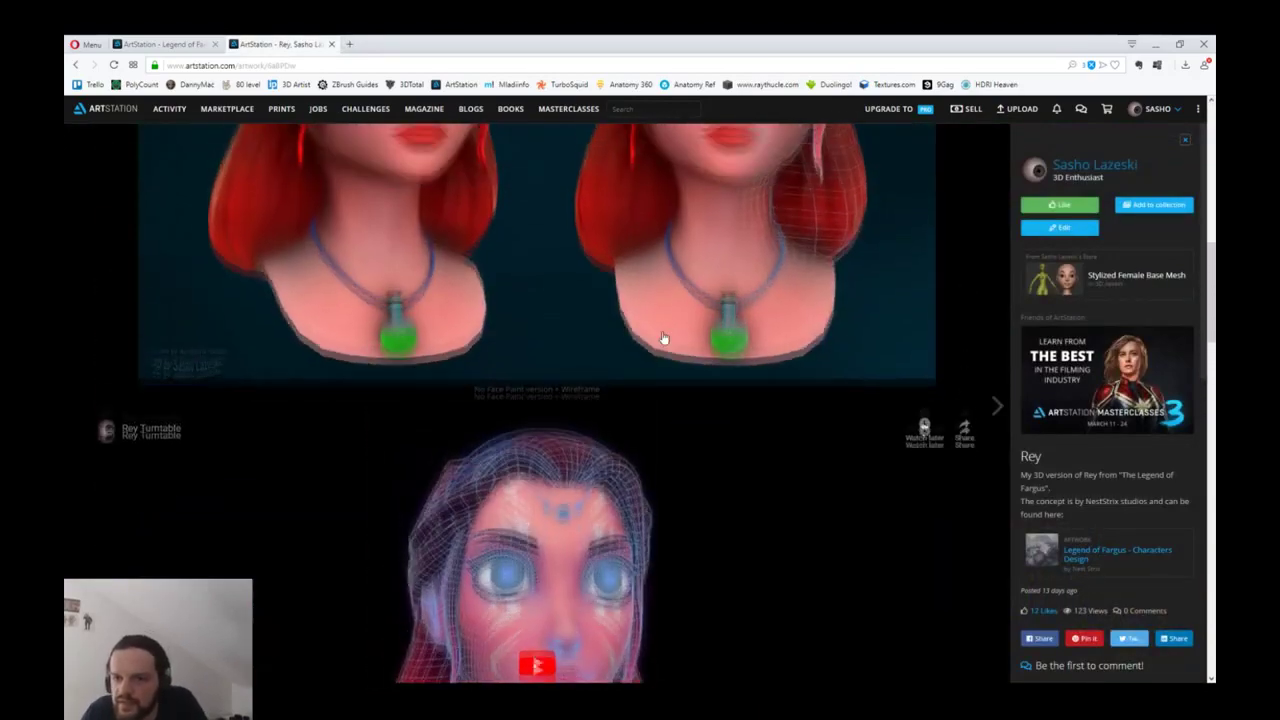
scroll(662, 337, down, 15)
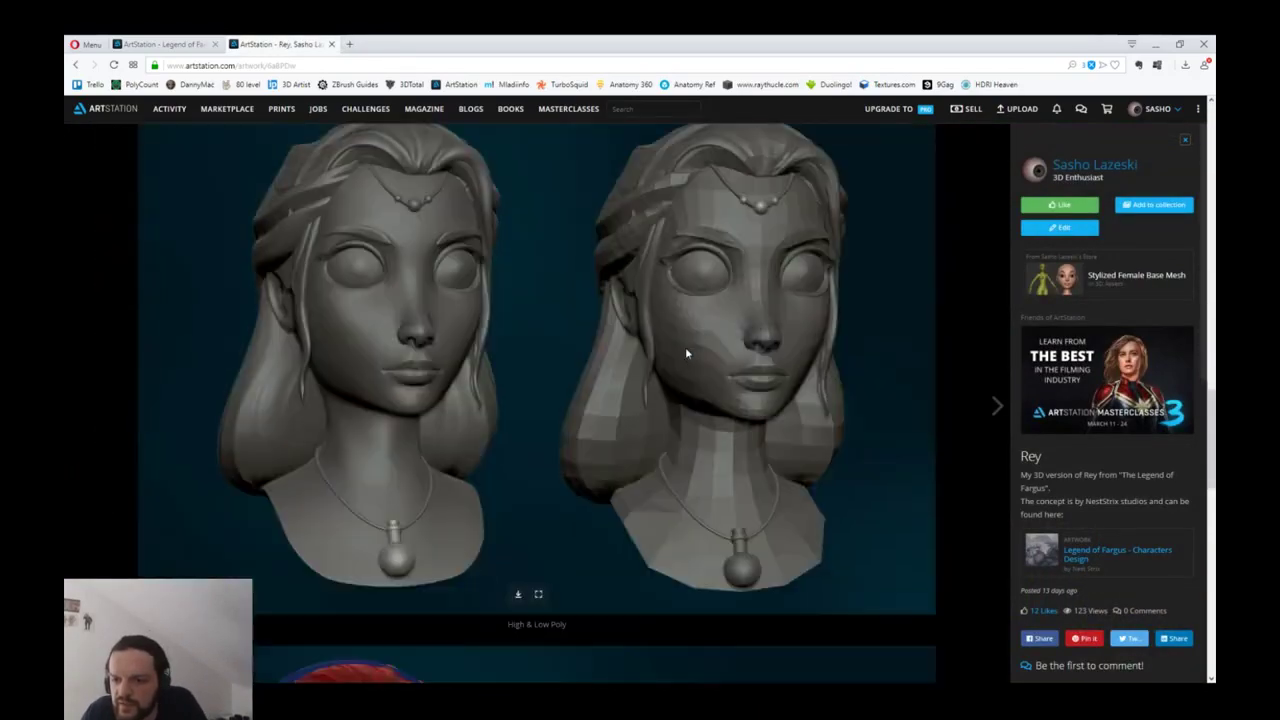
scroll(686, 353, down, 5)
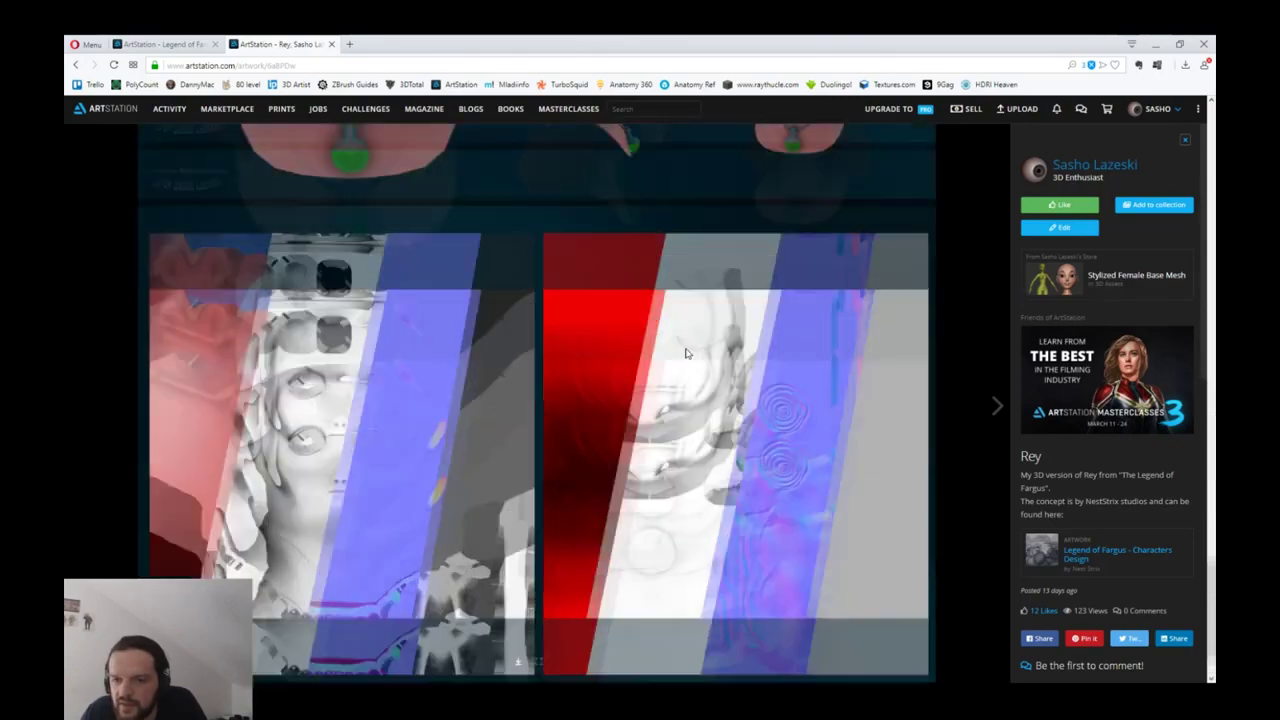
scroll(686, 353, up, 9)
scroll(686, 353, up, 10)
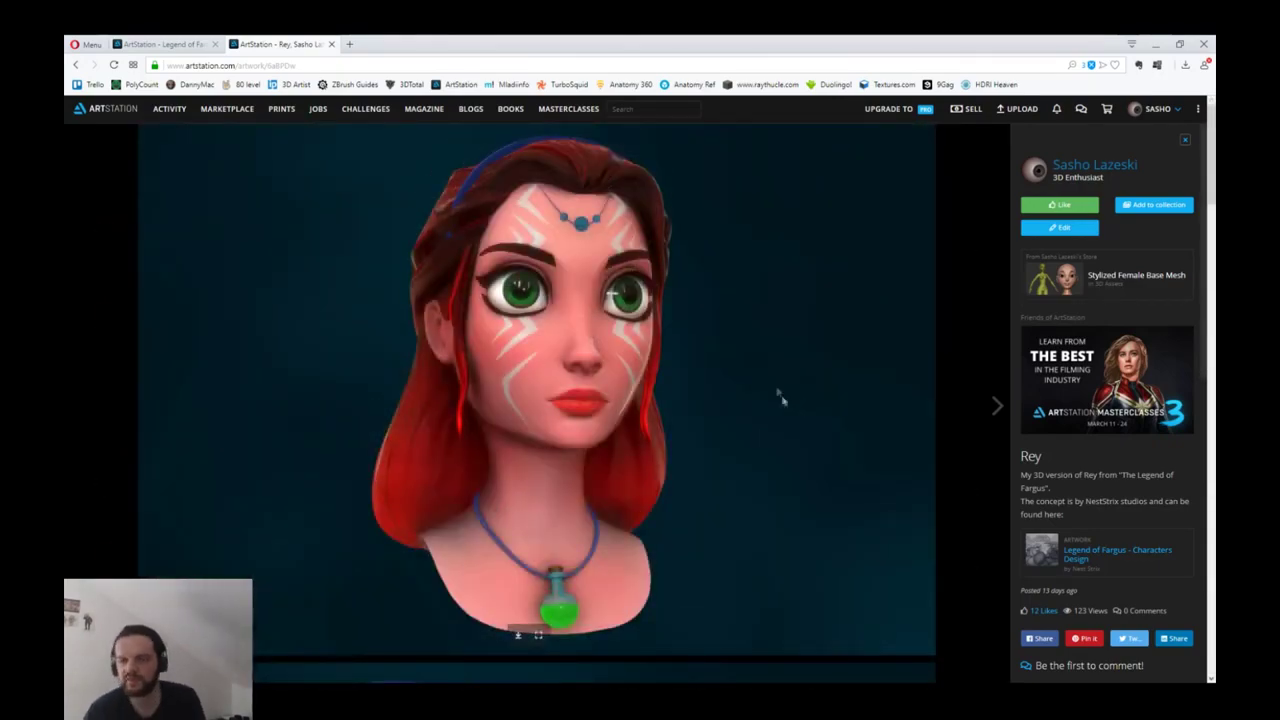
Close the artwork pages and the browser, and inspect the bust in ZBrush from the front and both three-quarter sides.
middle_click(300, 40)
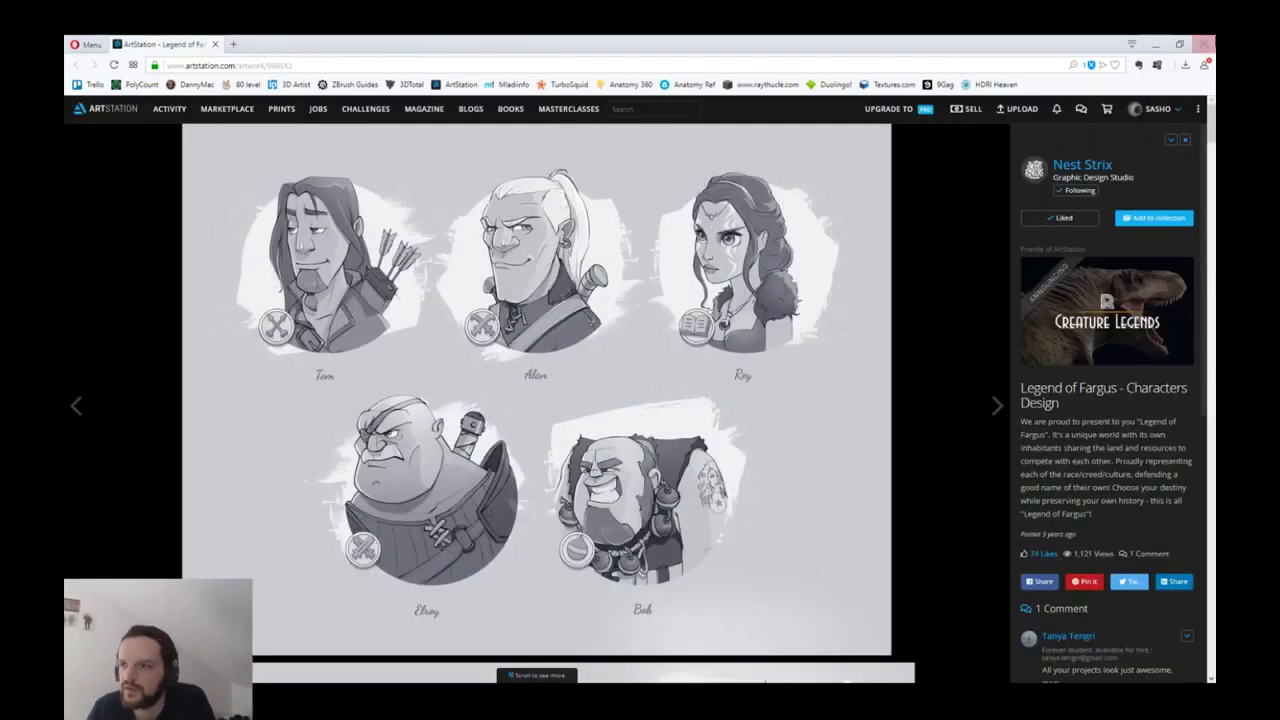
click(1201, 45)
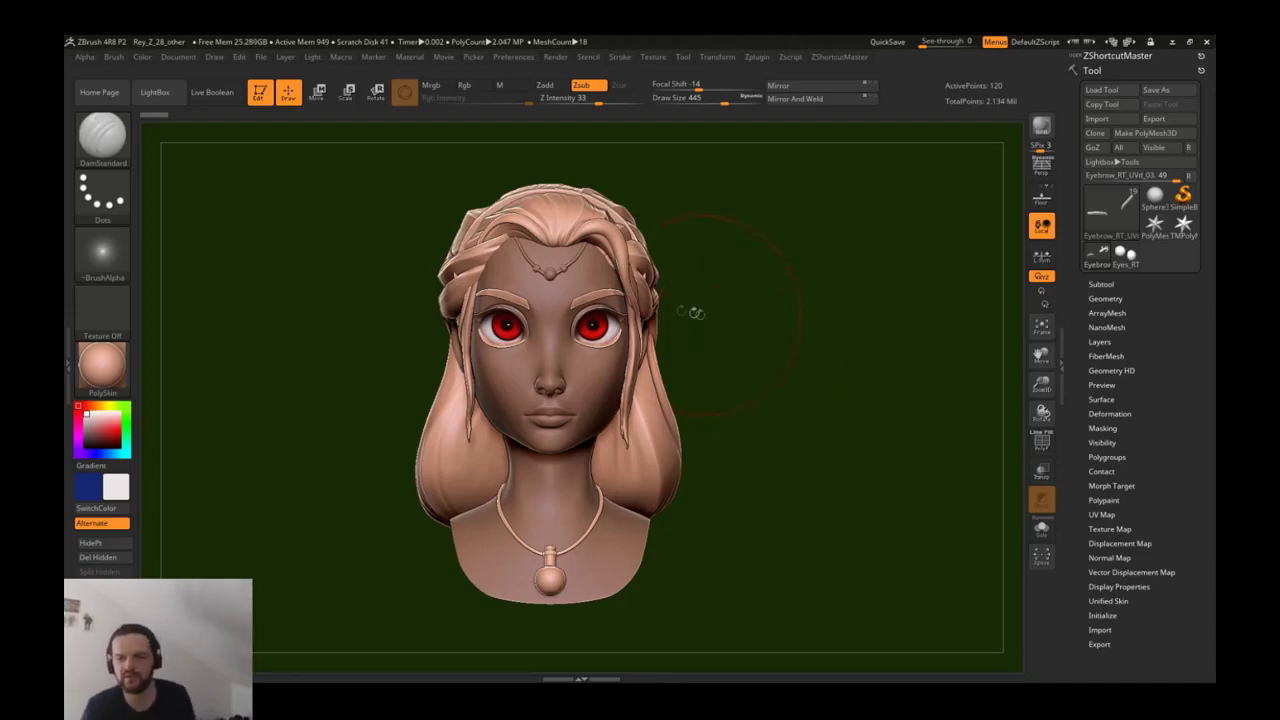
right_drag(527, 286, 603, 334)
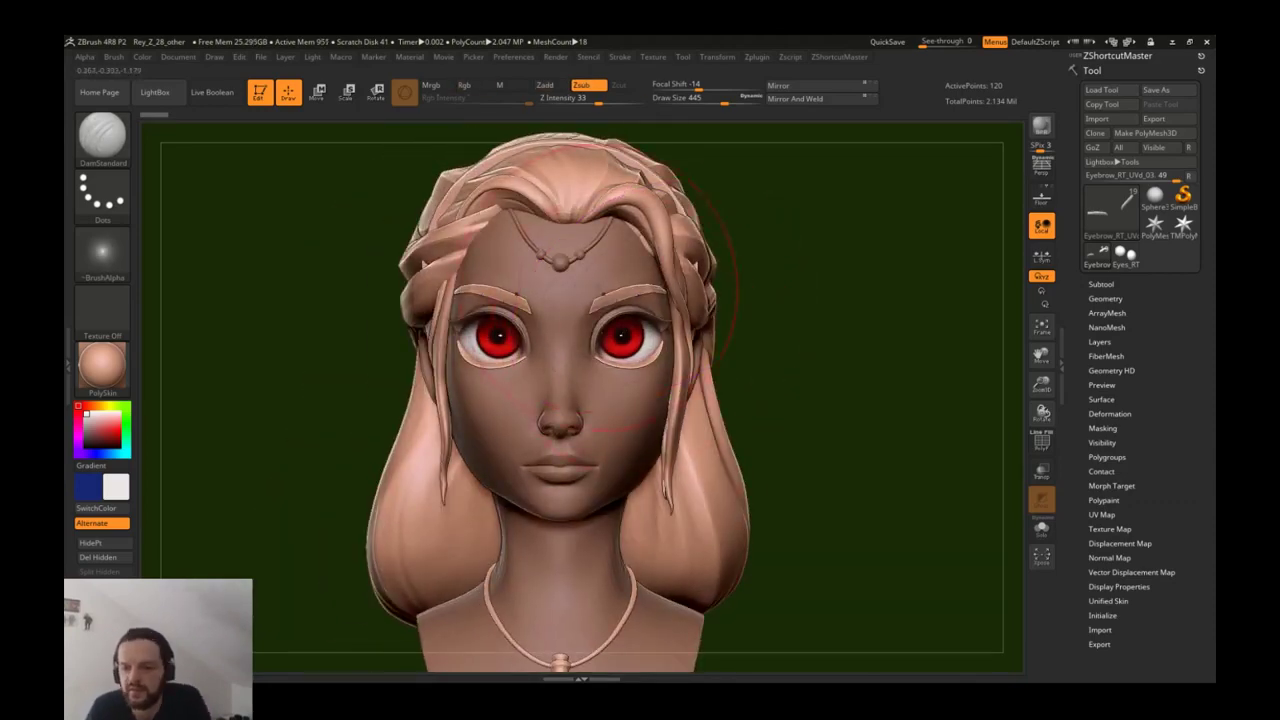
right_drag(625, 295, 540, 250)
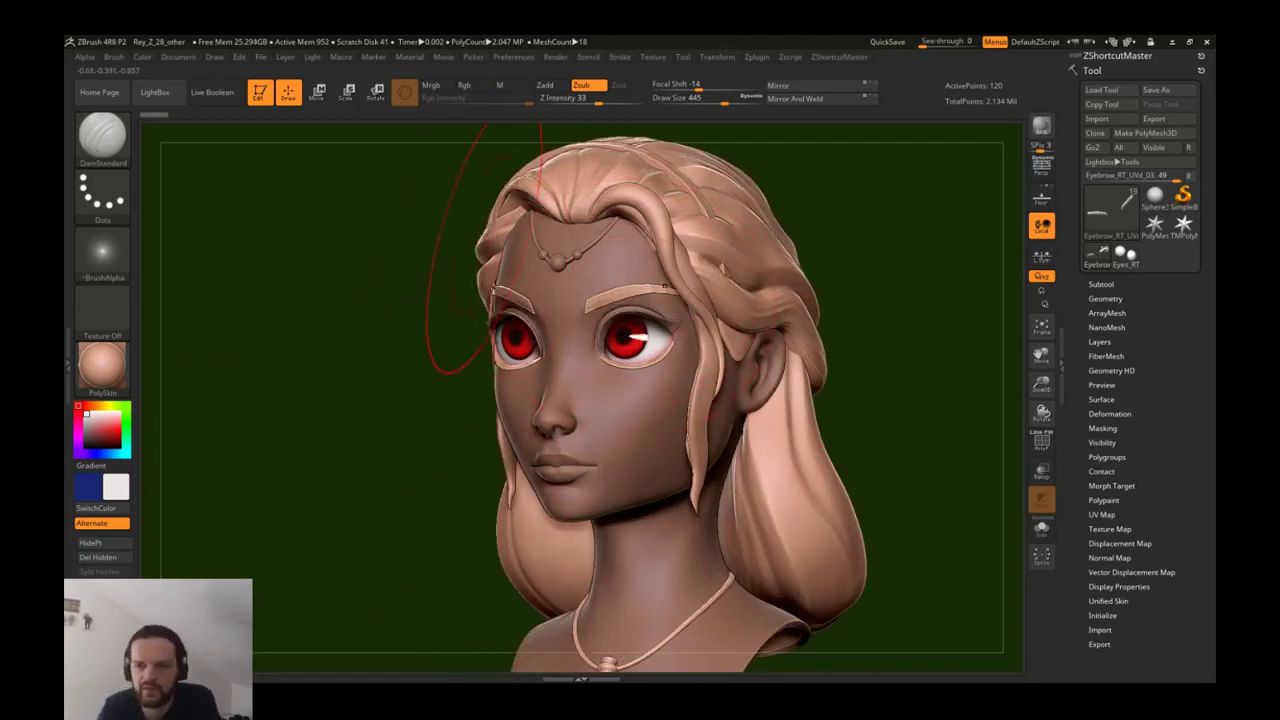
right_drag(485, 250, 757, 306)
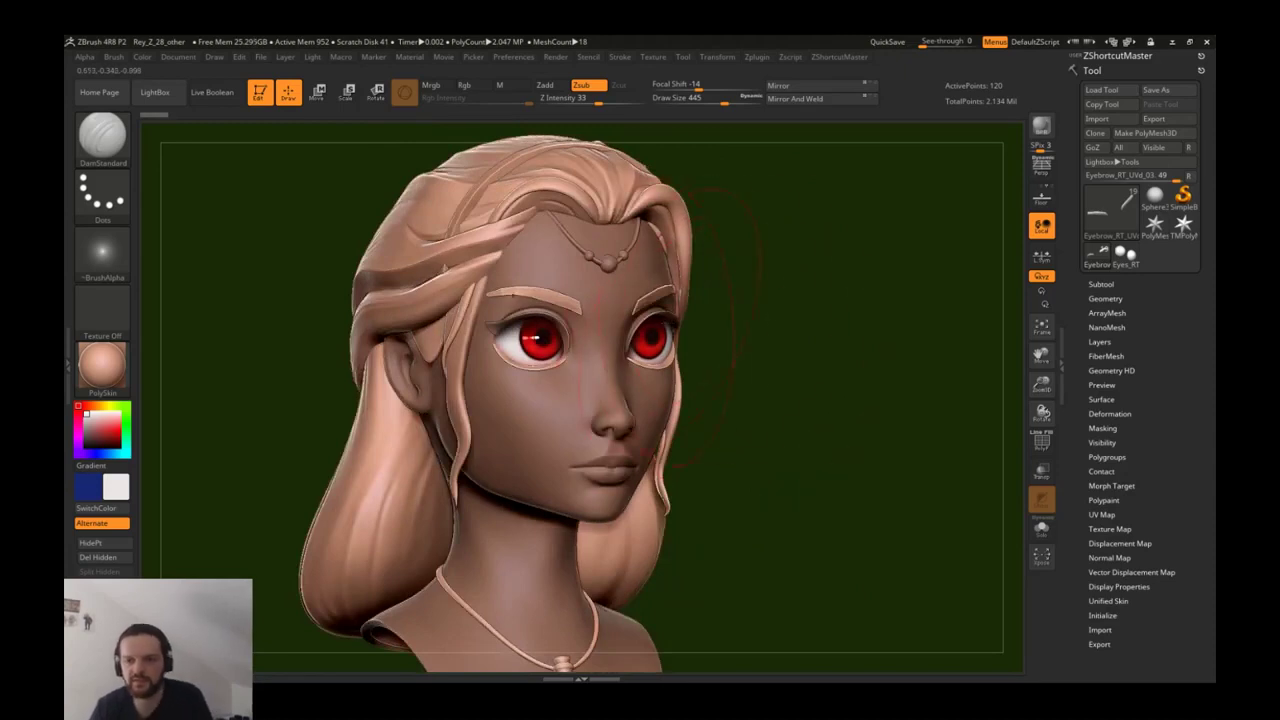
Open the early Rey_Z_01 project without saving changes to the current one.
key(ctrl+o)
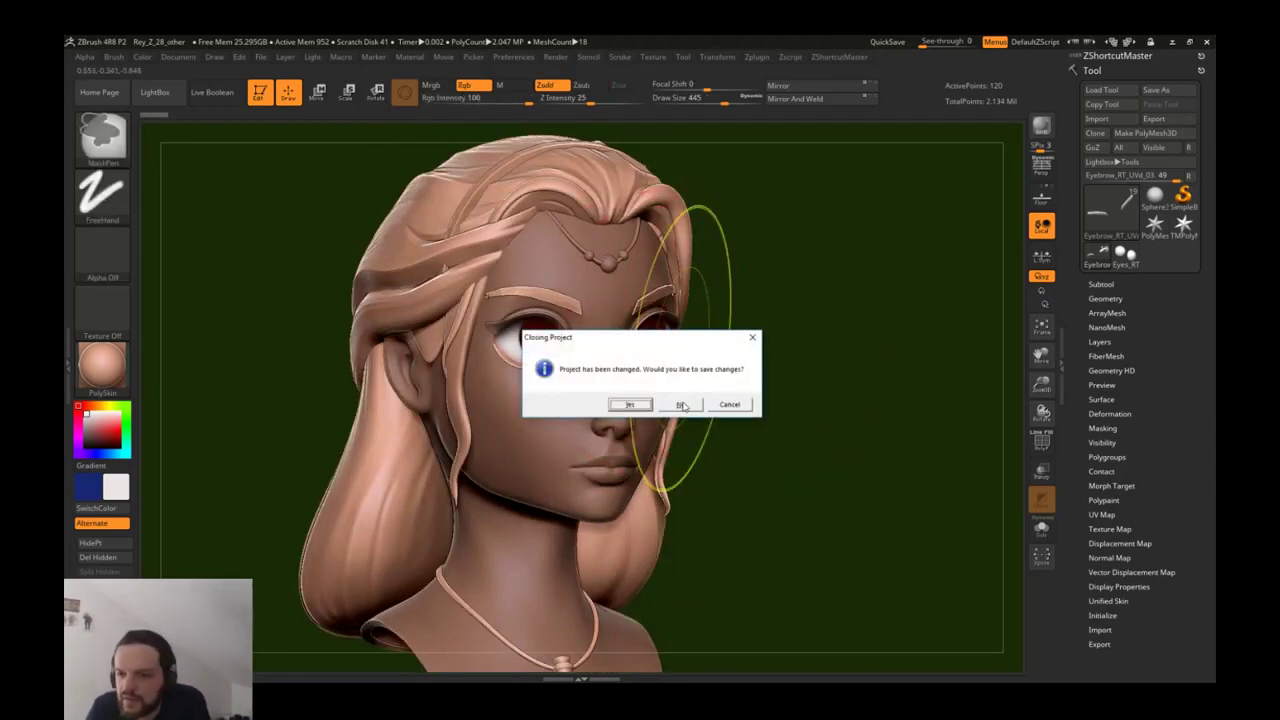
click(681, 404)
drag(612, 219, 732, 239)
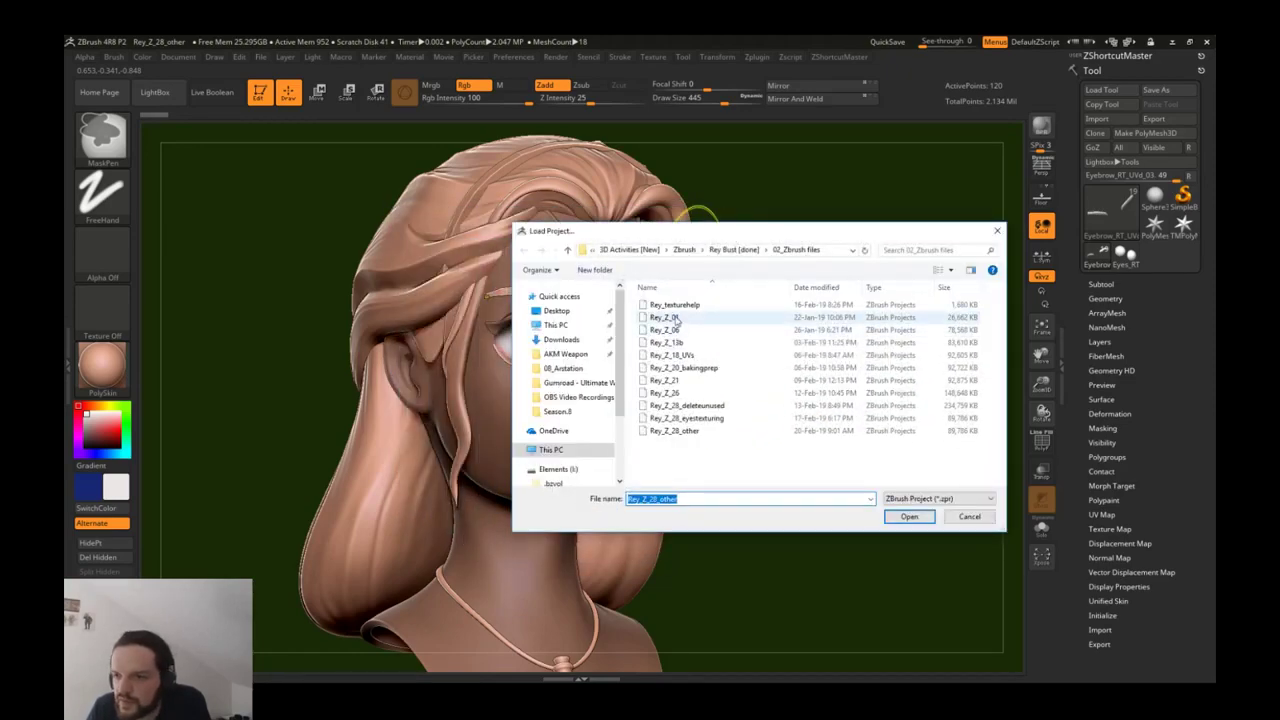
double_click(676, 318)
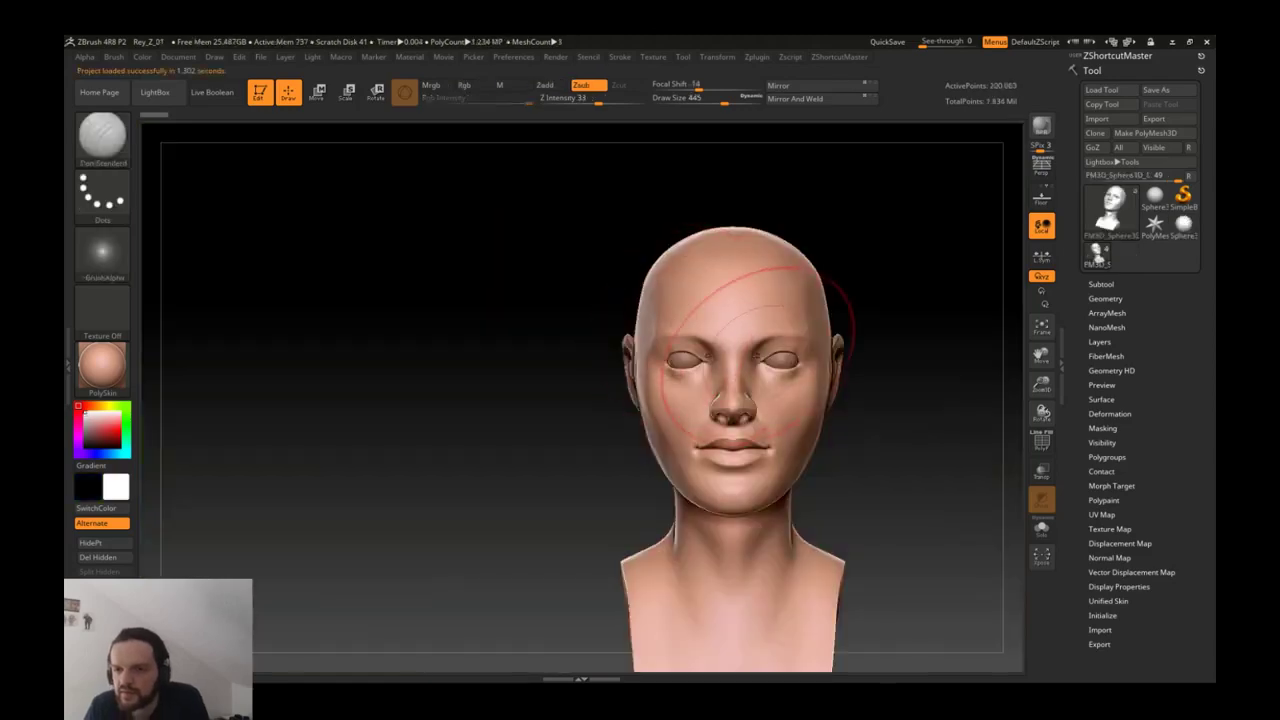
Examine the bald base head up close from the front and both three-quarter sides.
mouse_move(745, 345)
mouse_down()
mouse_move(830, 340)
mouse_move(580, 360)
mouse_move(720, 352)
mouse_move(686, 354)
mouse_up()
mouse_move(688, 354)
ctrl+right_down()
mouse_move(689, 300)
mouse_move(690, 354)
ctrl+right_up()
drag(757, 352, 828, 365)
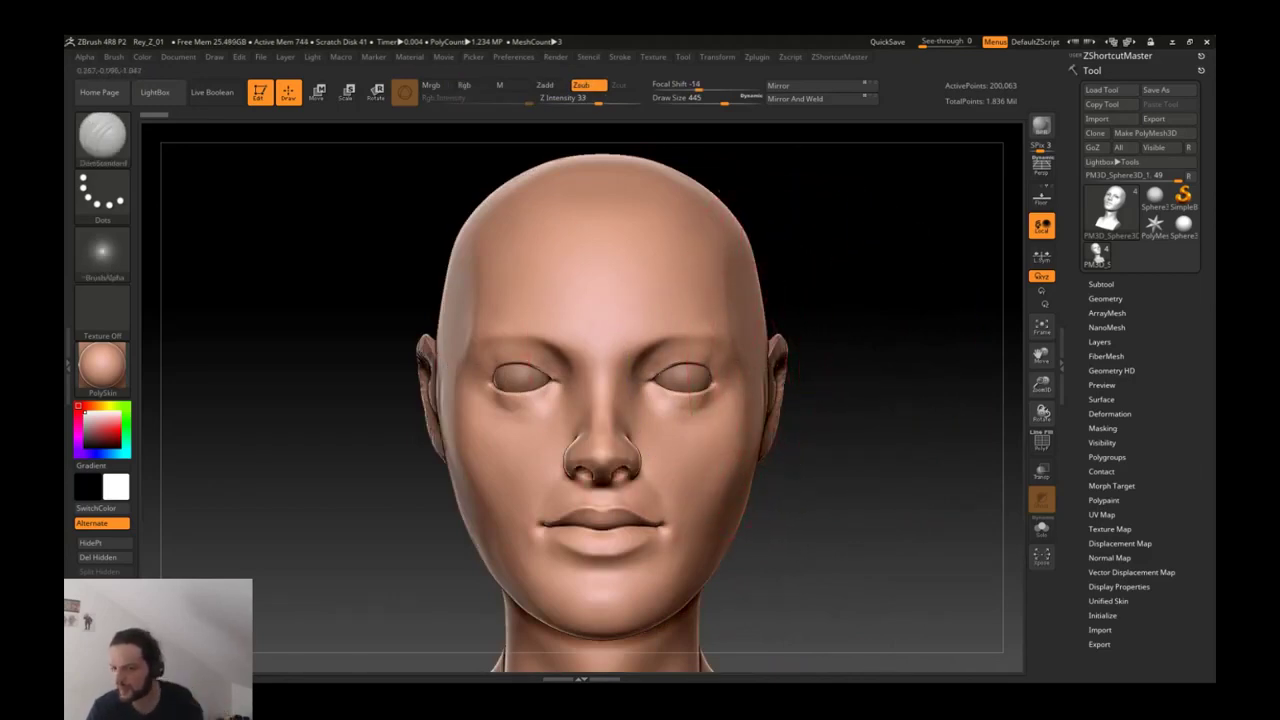
drag(800, 352, 880, 340)
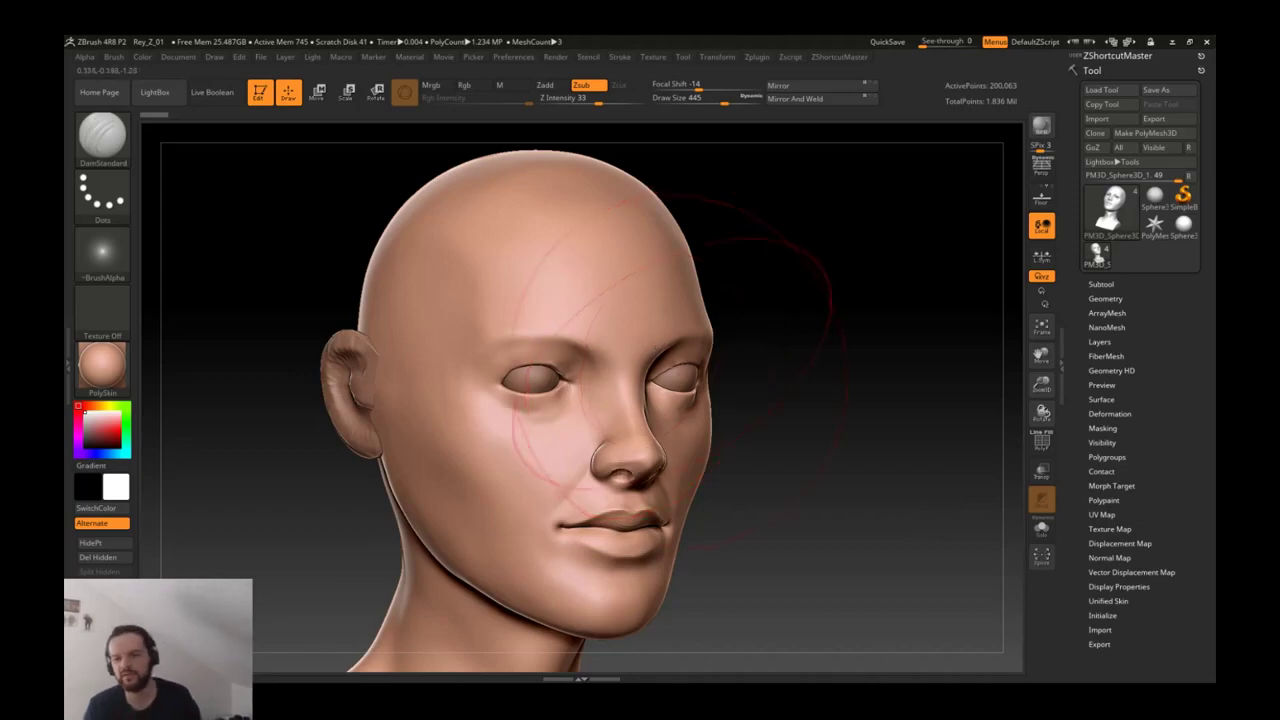
mouse_move(840, 350)
shift+mouse_down()
mouse_move(760, 345)
mouse_move(829, 343)
mouse_move(855, 378)
shift+mouse_up()
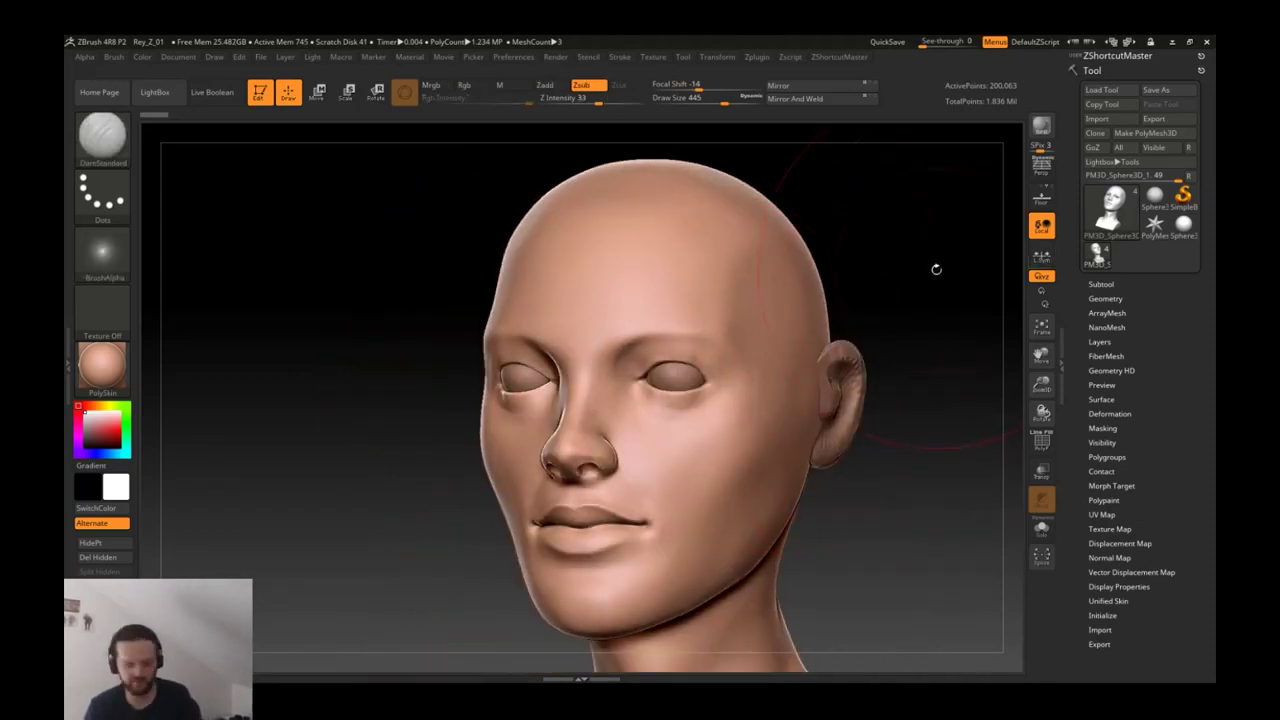
Open another saved version of the Rey bust project without saving changes to Rey_Z_01.
key(ctrl+o)
click(690, 405)
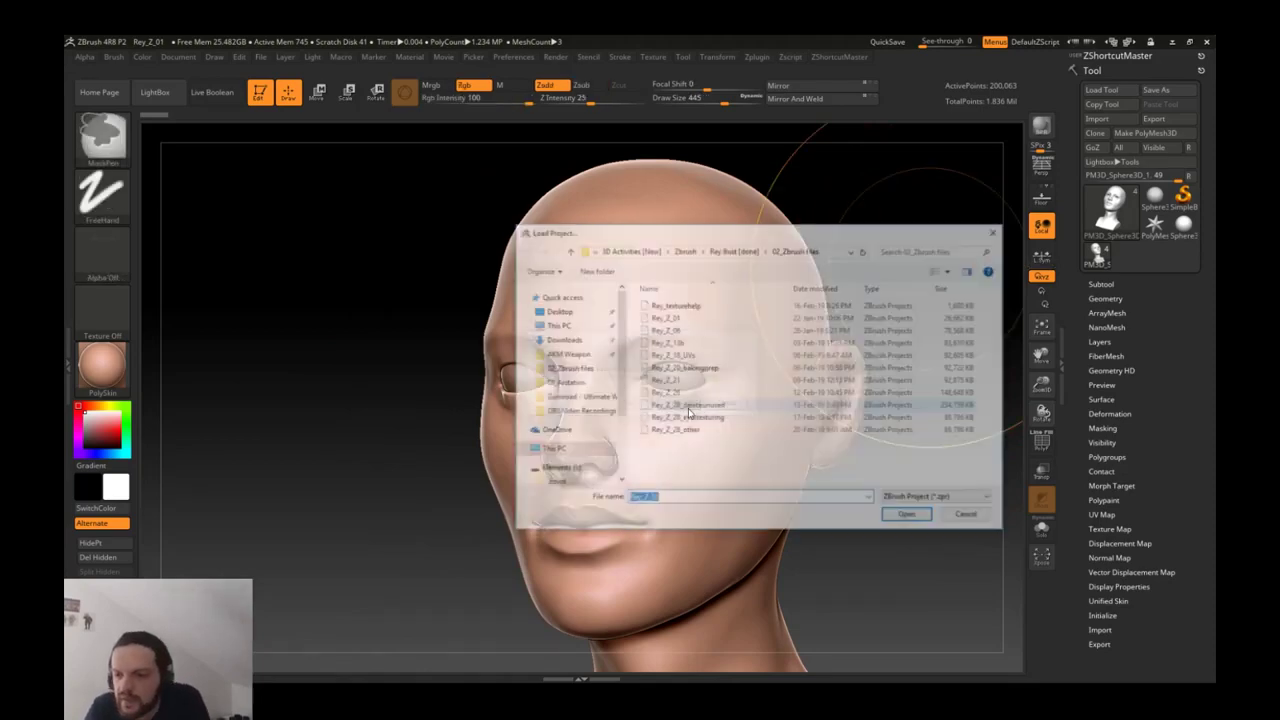
double_click(548, 309)
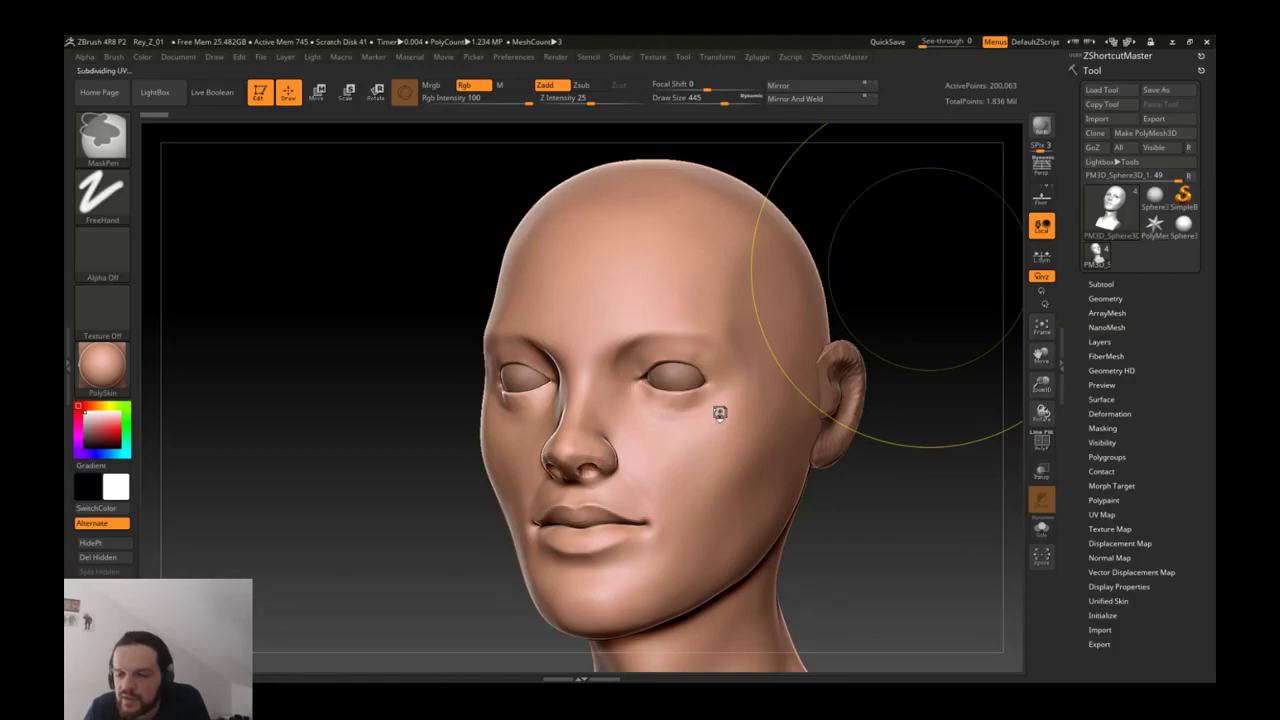
Examine the head, hair strands and headband in the Rey_Z_06 project from three-quarter and front views, selecting individual hair subtools.
drag(752, 382, 716, 357)
drag(600, 150, 734, 386)
alt+drag(750, 300, 770, 414)
alt+click(834, 269)
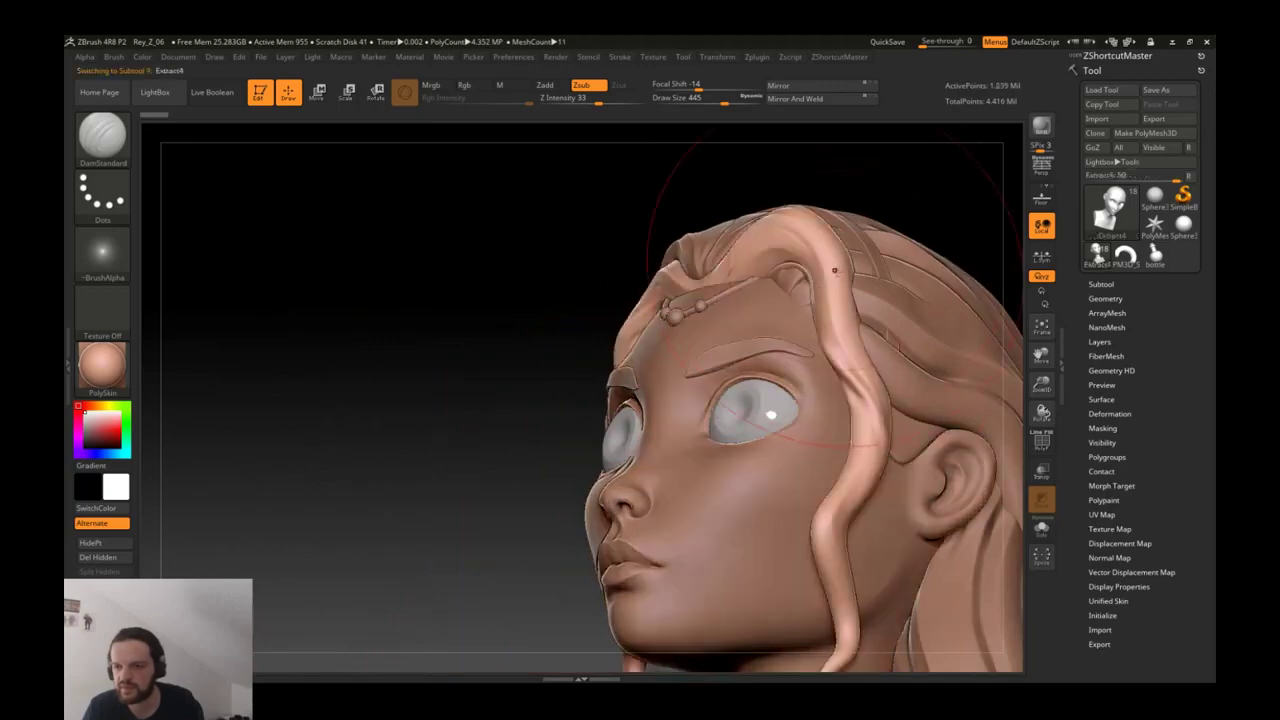
right_drag(899, 346, 893, 390)
alt+click(888, 345)
alt+right_drag(870, 345, 703, 255)
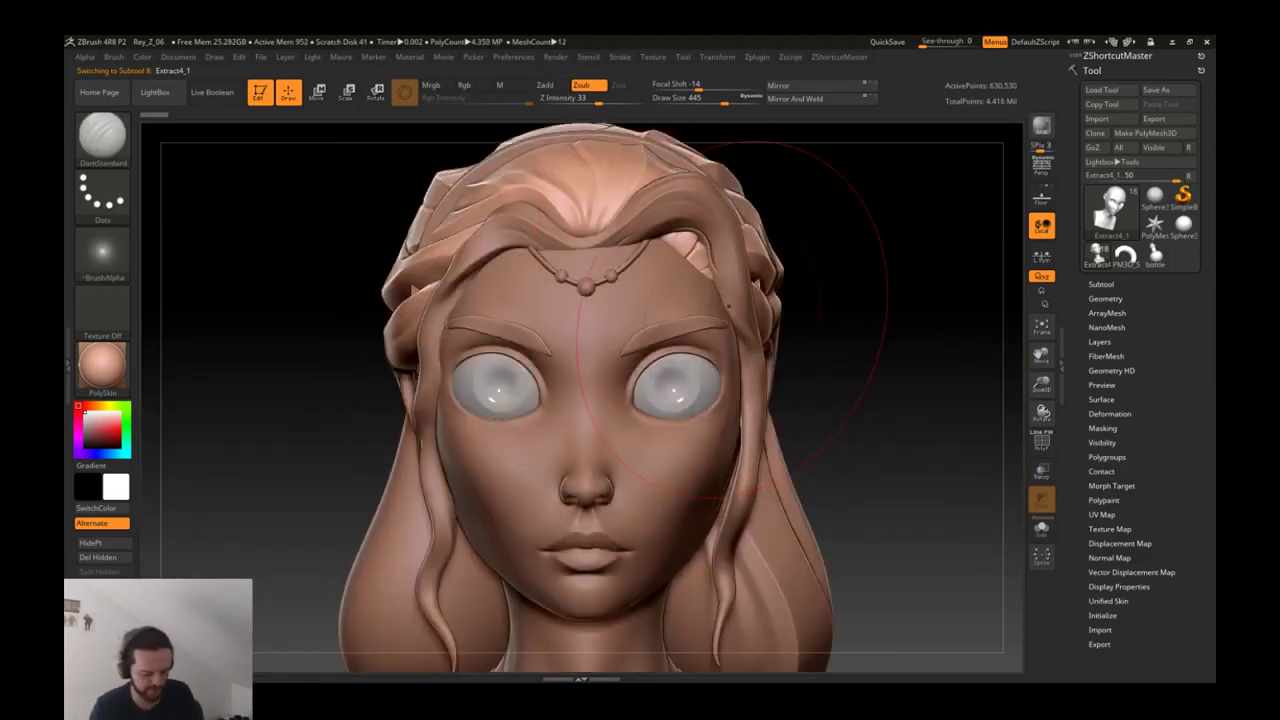
Open the Rey_Z_13b project without saving changes and view its head from a three-quarter angle with the Hair_03_retopo subtool active.
key(ctrl+o)
click(681, 404)
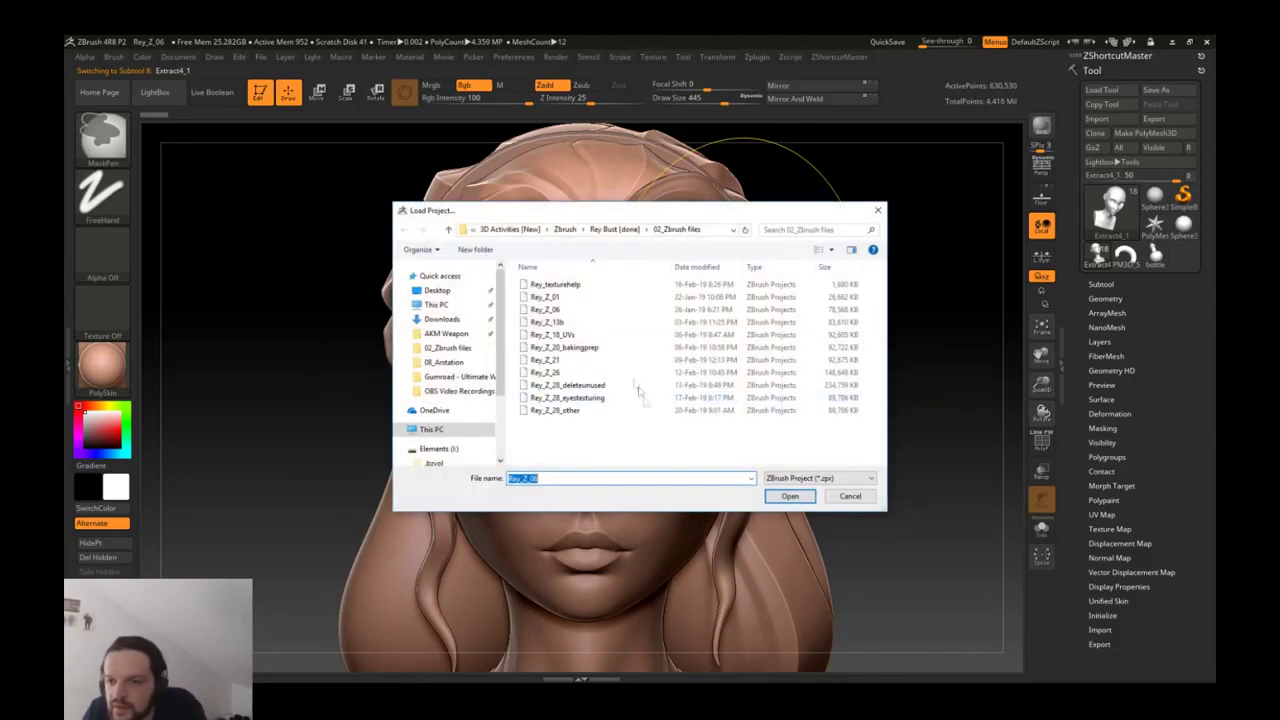
double_click(585, 323)
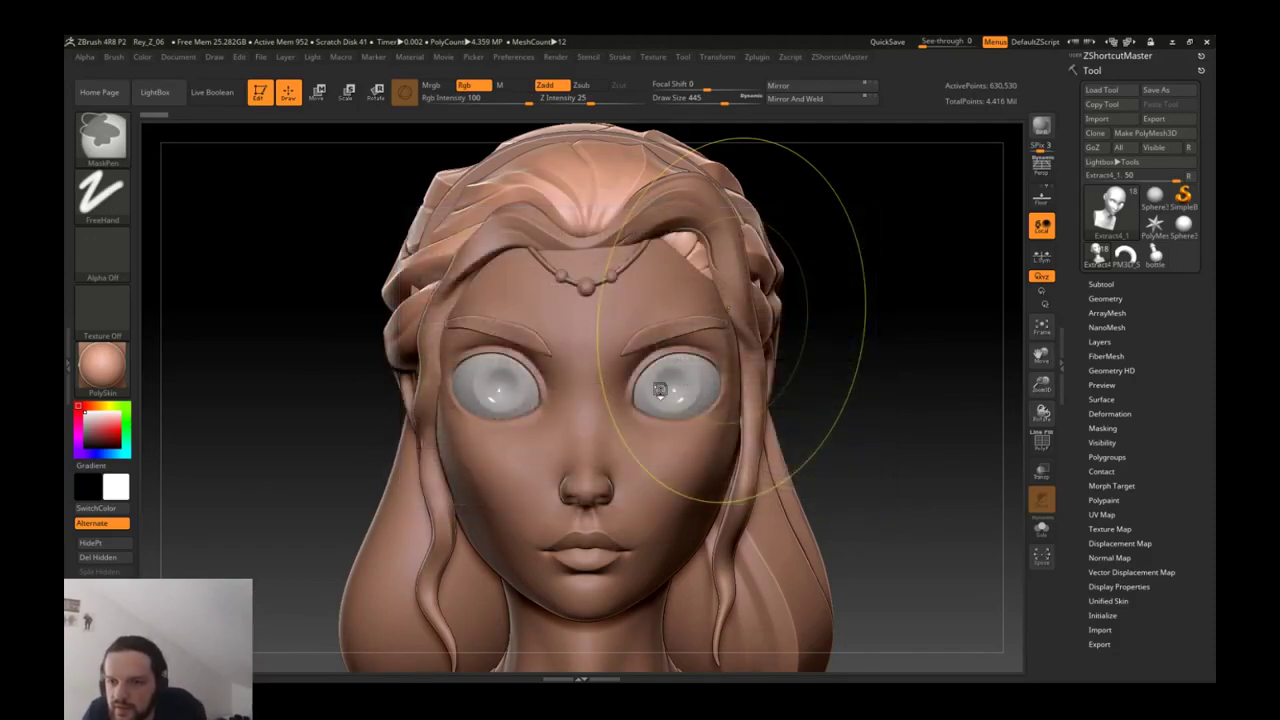
drag(700, 345, 731, 338)
right_drag(731, 338, 648, 412)
alt+click(606, 378)
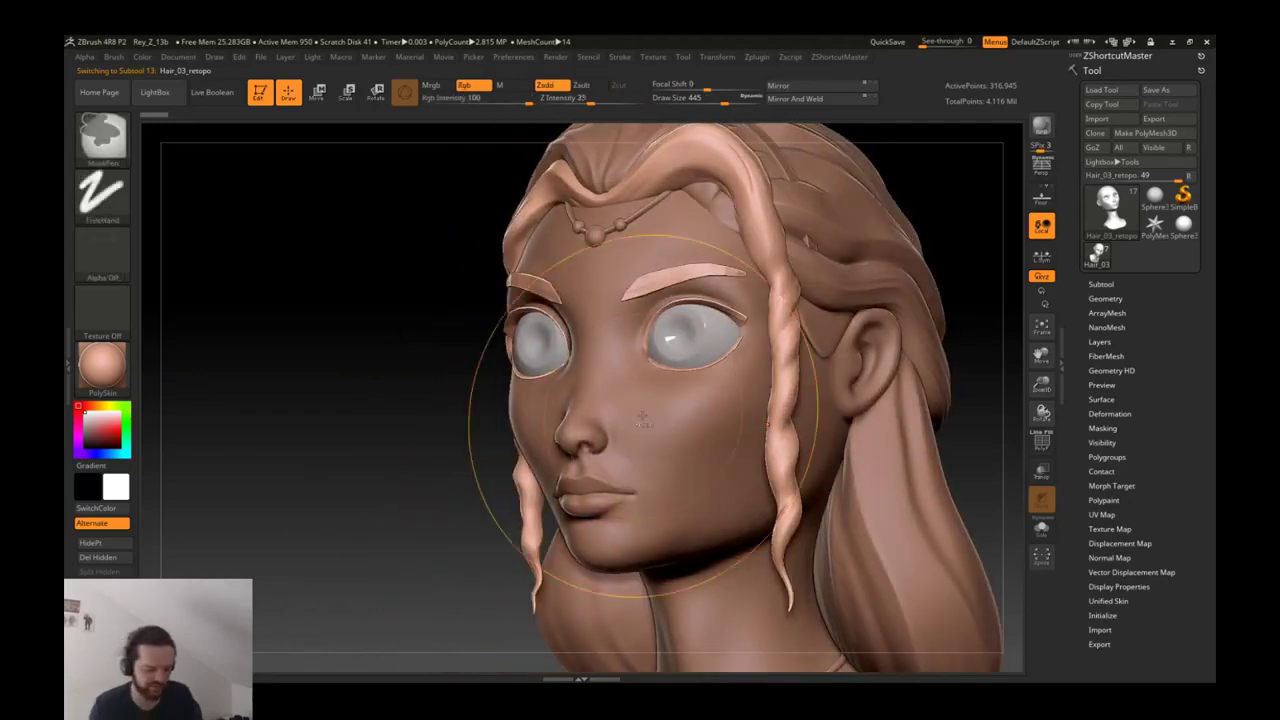
Open the Rey_Z_20_bakingprep project without saving changes to Rey_Z_13b.
key(ctrl+o)
click(675, 406)
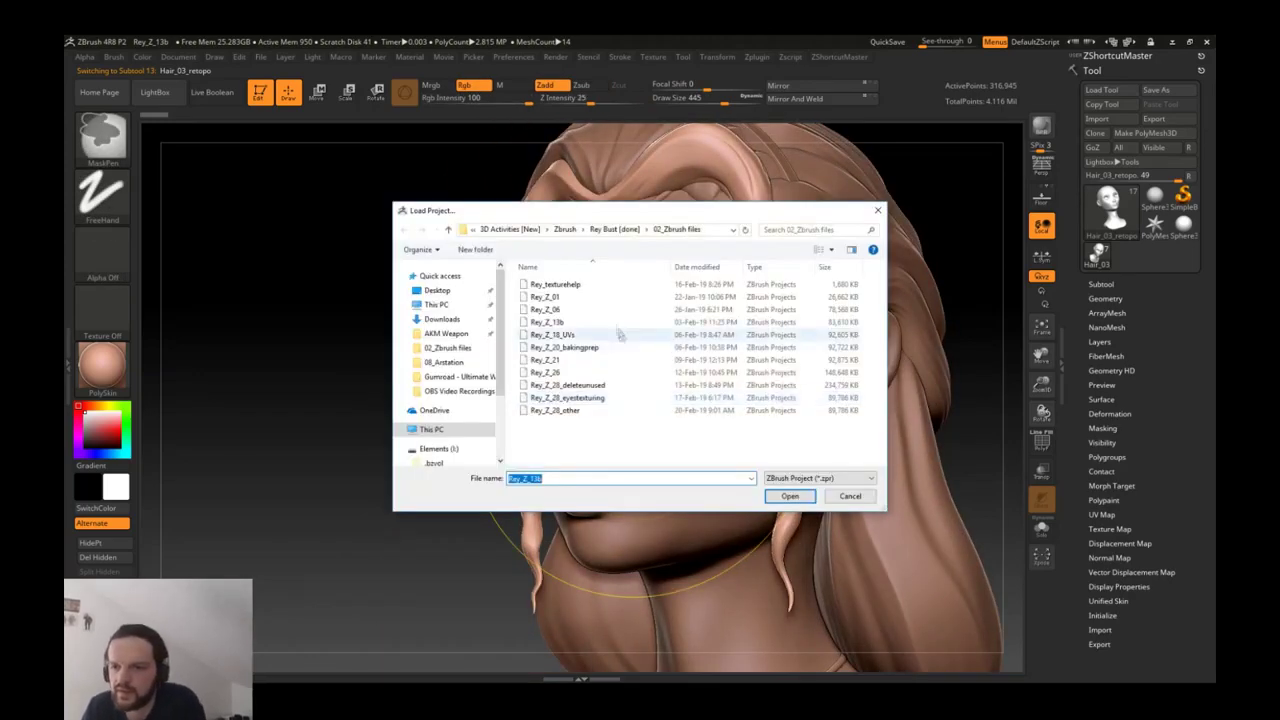
double_click(560, 347)
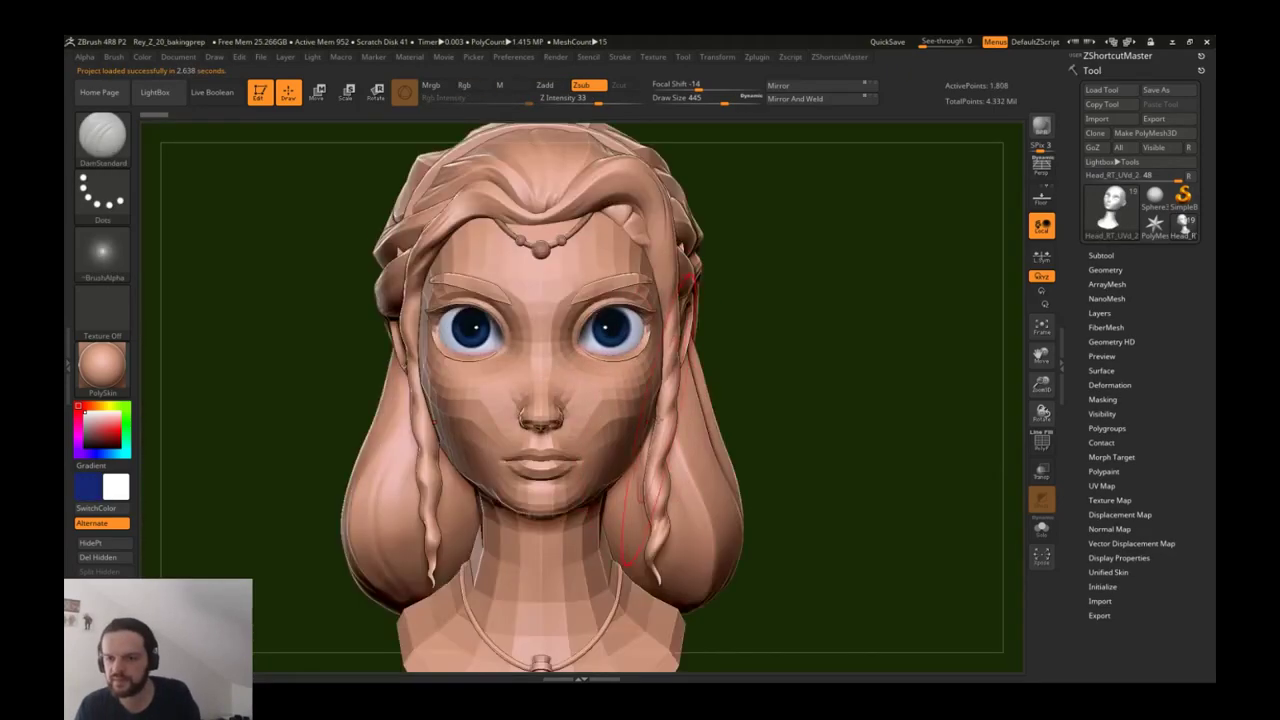
Inspect the low-poly head with its wireframe shown, hide the wireframe and raise the head's subdivision level.
key(shift+f)
right_drag(657, 418, 594, 422)
ctrl+right_drag(594, 422, 596, 460)
right_drag(596, 460, 634, 411)
key(shift+f)
key(d)
key(d)
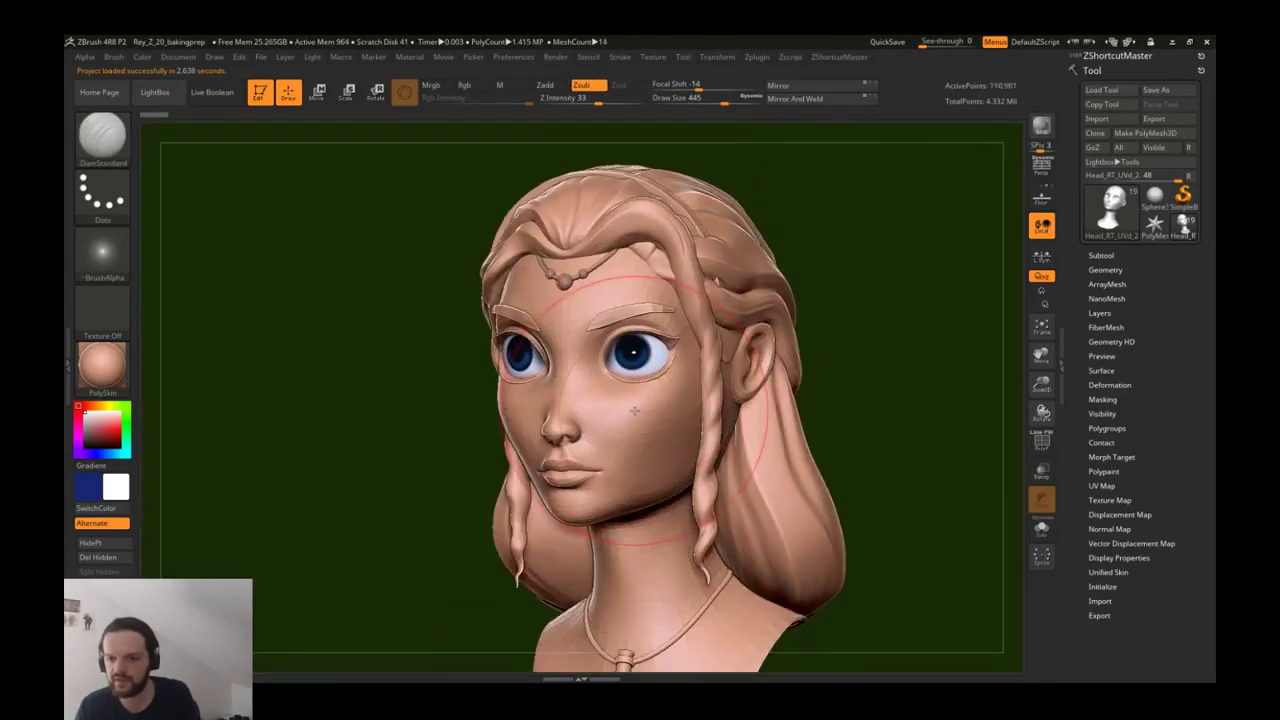
Compare the head at its lowest subdivision level and at level 5, viewing the face from both three-quarter sides.
click(1107, 272)
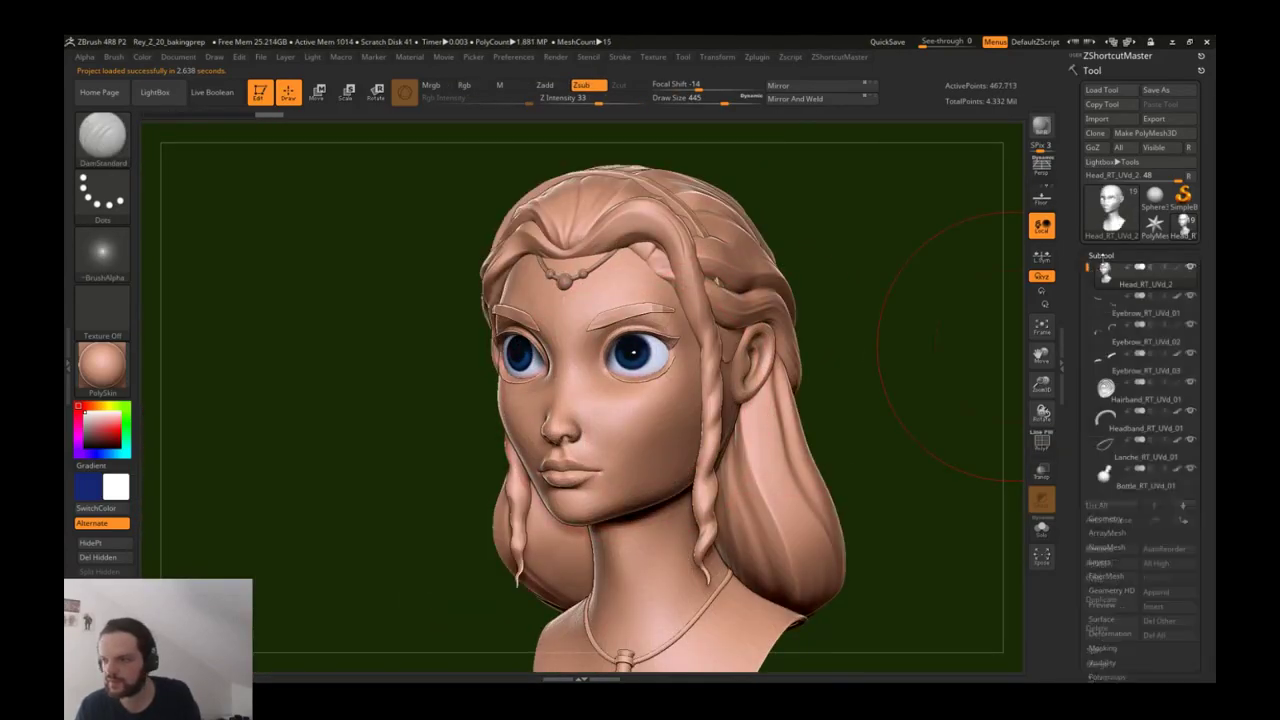
click(1108, 273)
click(1105, 264)
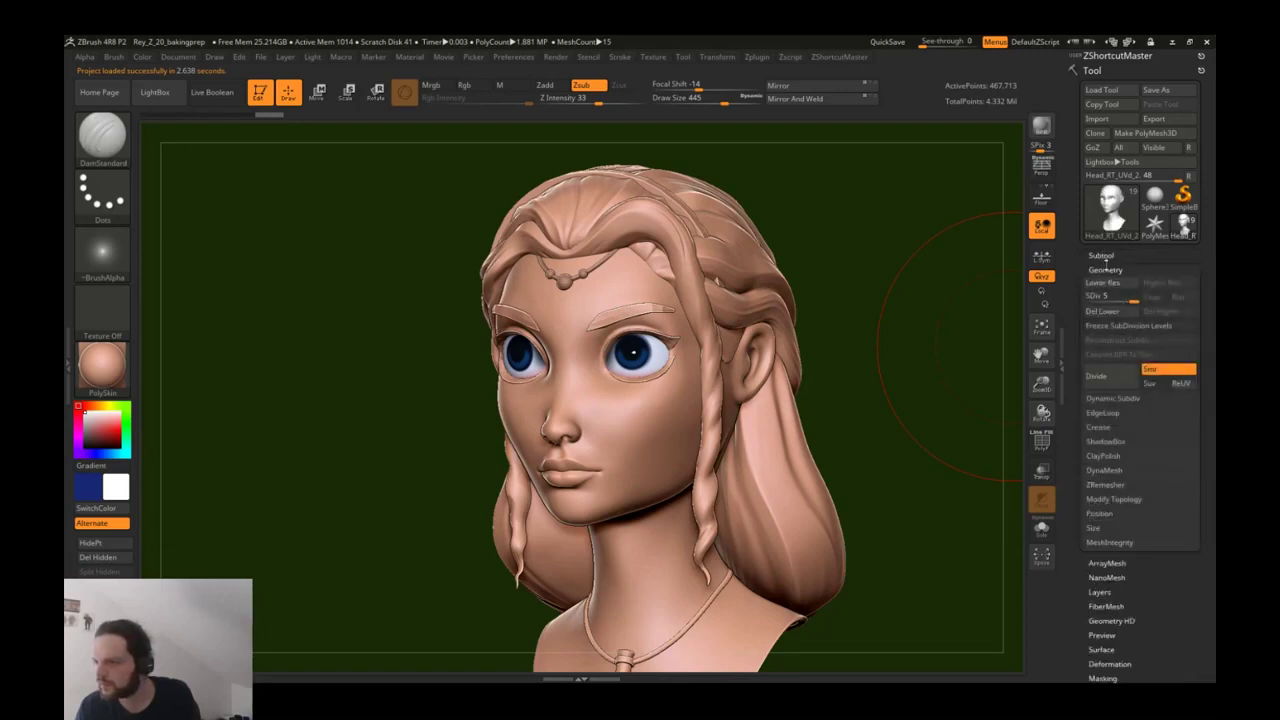
key(shift+d)
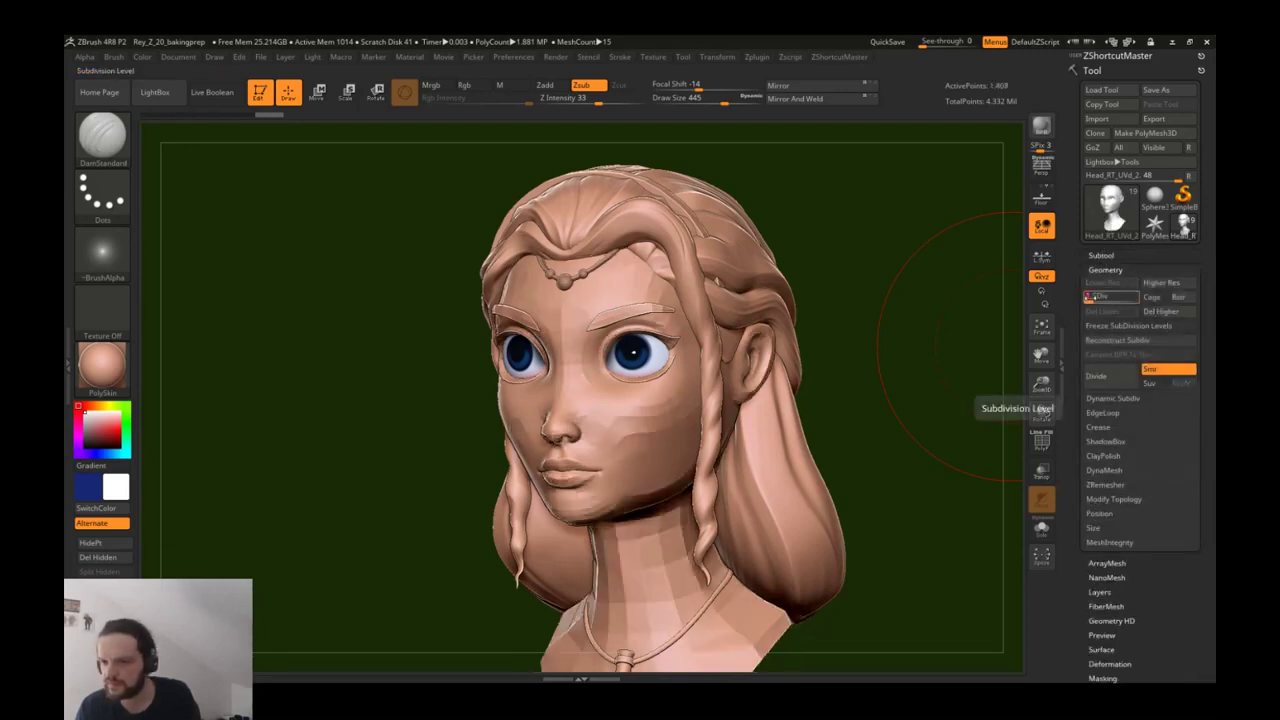
key(d)
right_drag(693, 301, 924, 300)
right_drag(648, 310, 735, 298)
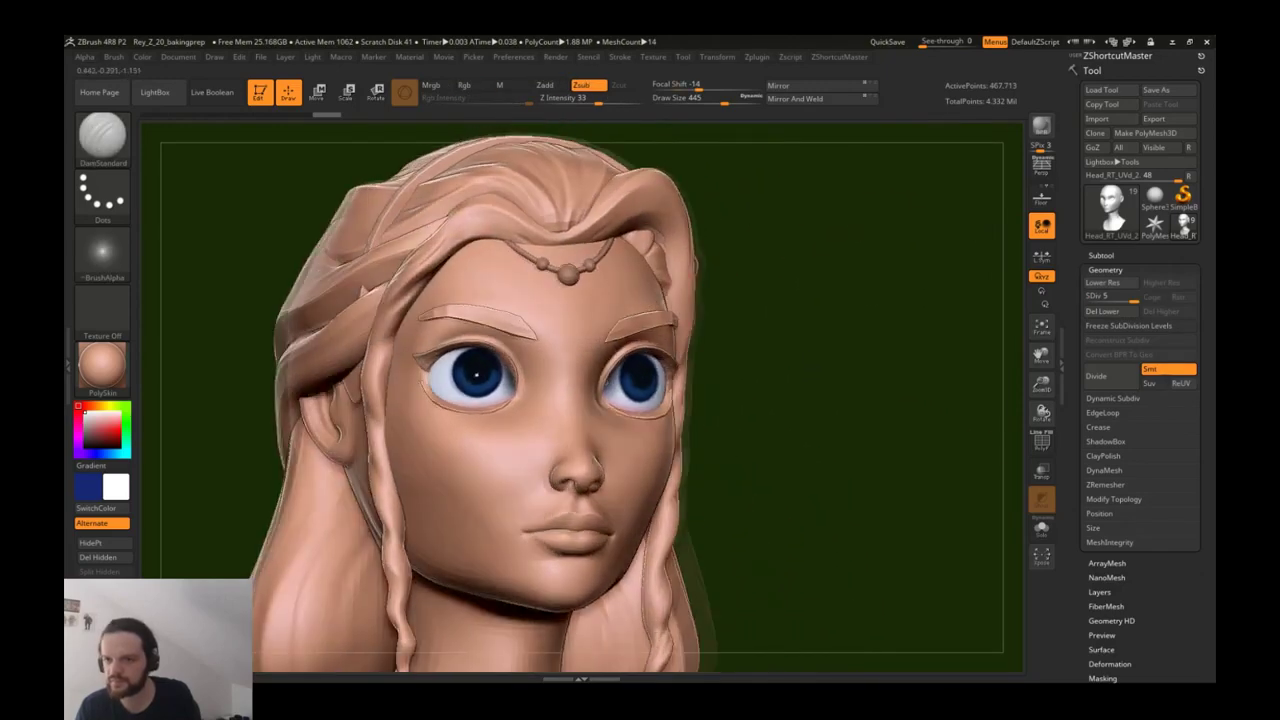
Open the Rey_Z_28_deleteunused project without saving changes to the baking version.
key(ctrl+o)
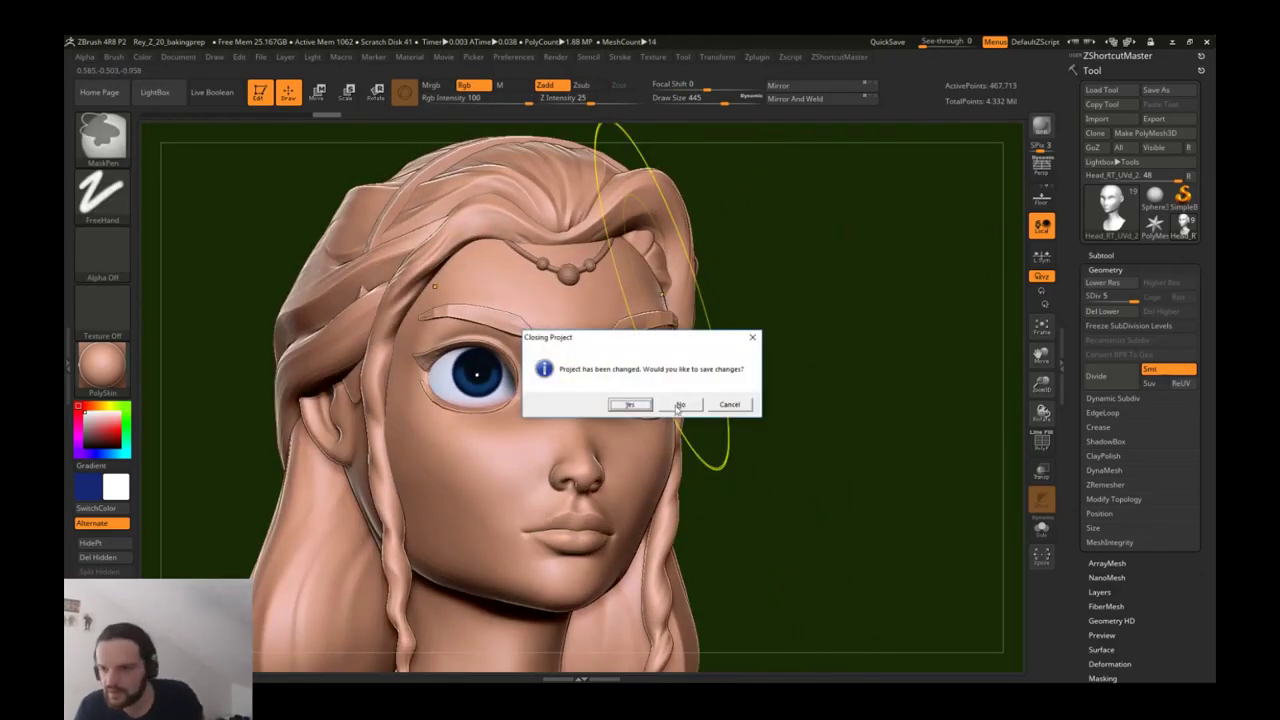
click(679, 404)
double_click(589, 386)
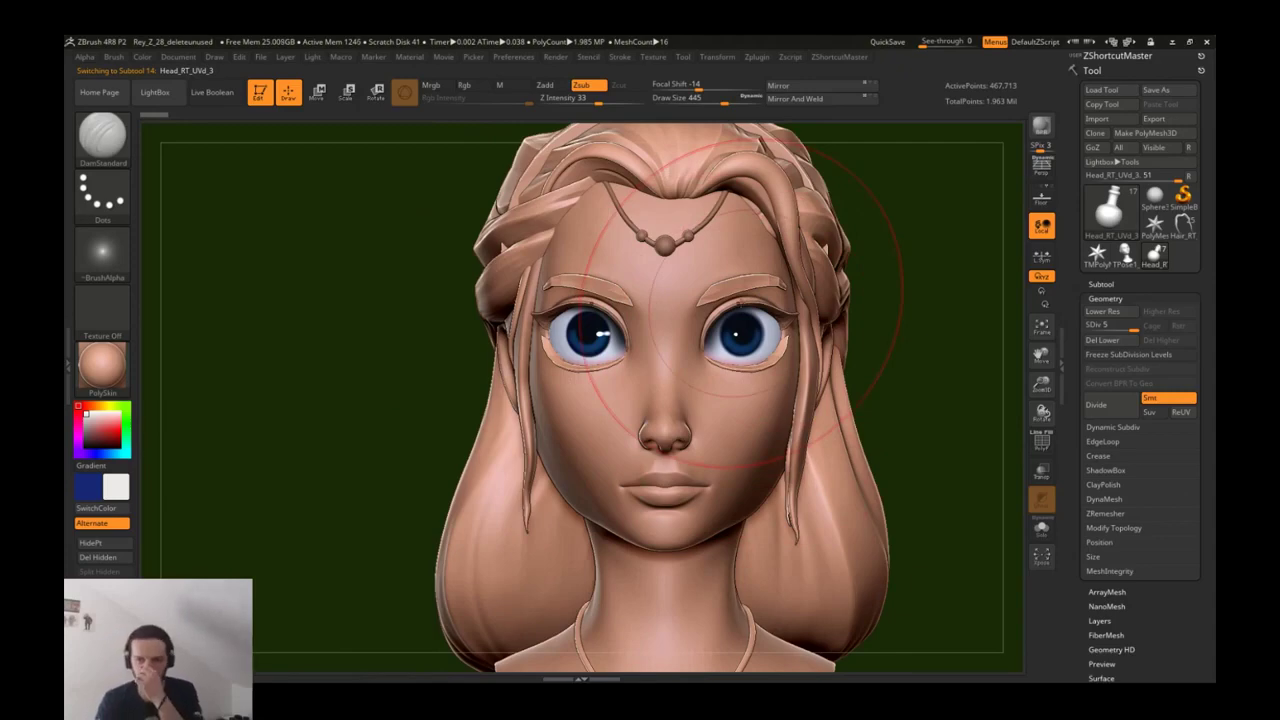
Examine the bust's eyes, brows and headband up close, continuing down to the necklace on the chest.
ctrl+right_drag(720, 290, 640, 320)
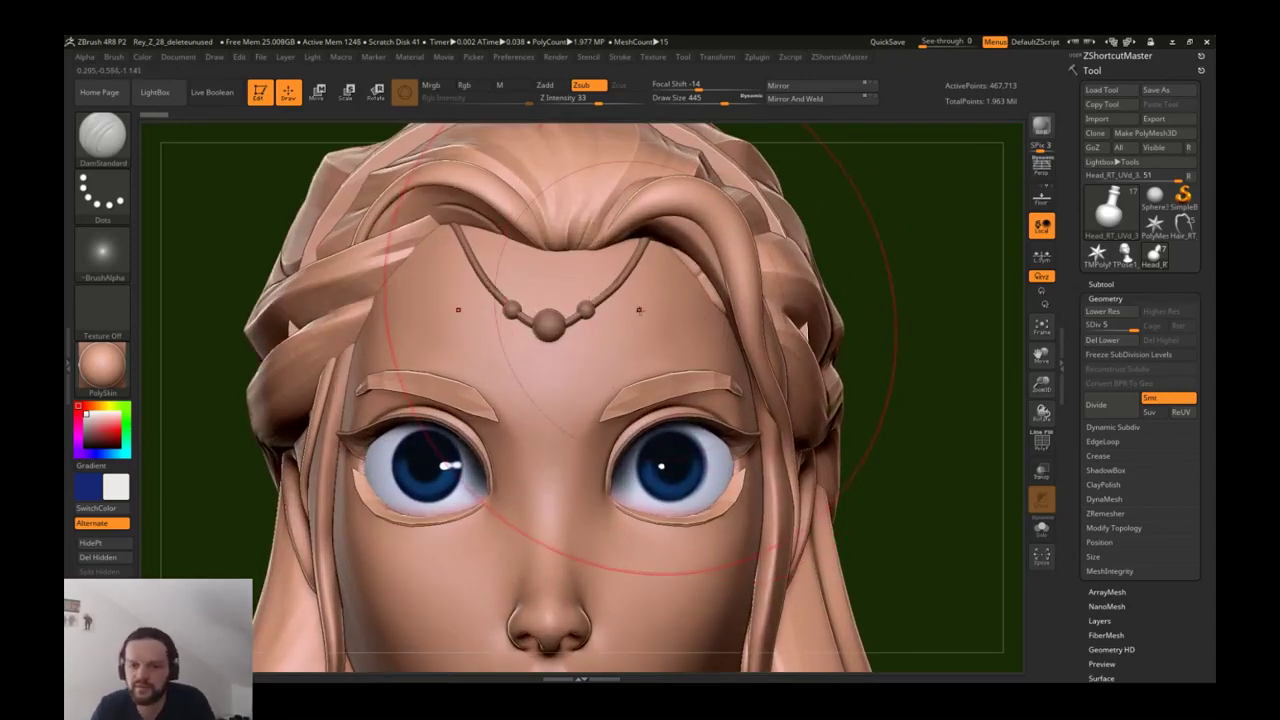
right_drag(626, 323, 654, 320)
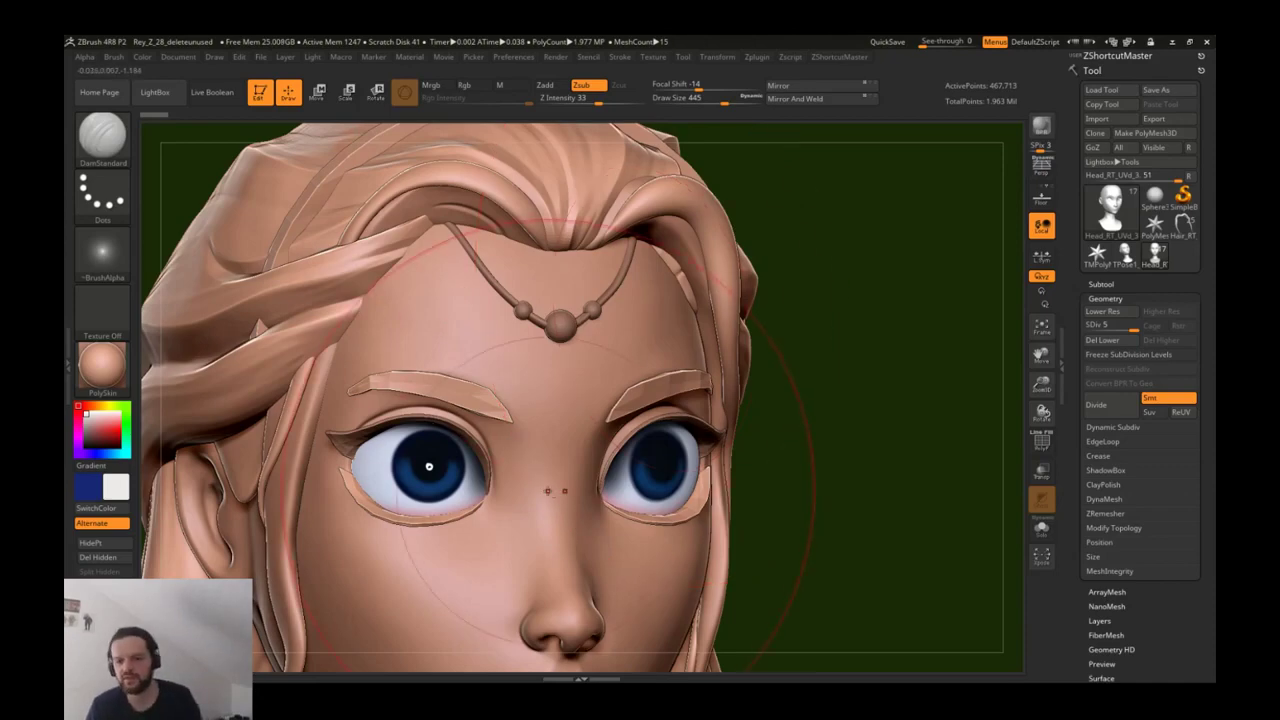
alt+right_drag(548, 491, 561, 218)
alt+right_drag(634, 391, 620, 260)
alt+right_drag(593, 590, 565, 486)
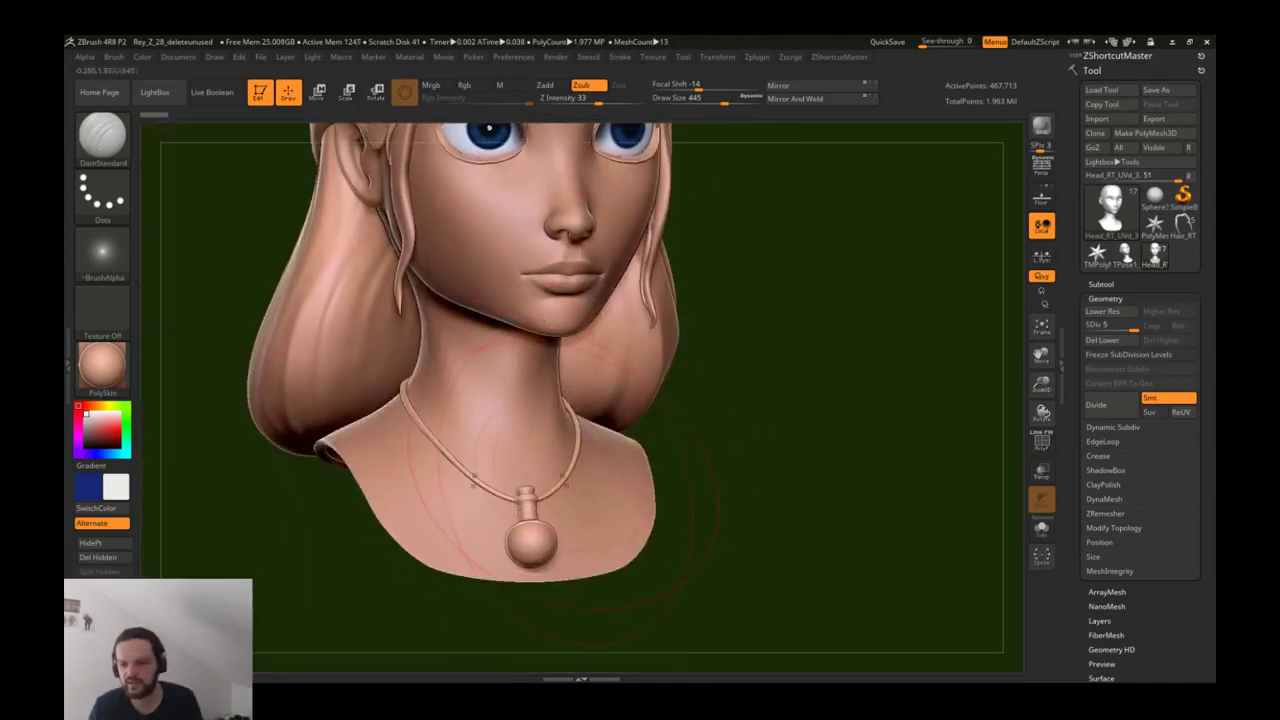
Select the bottle pendant, show its wireframe and examine the low-poly bottle neck and stopper up close.
alt+click(542, 540)
ctrl+right_drag(542, 540, 552, 600)
key(shift+f)
right_drag(557, 514, 385, 500)
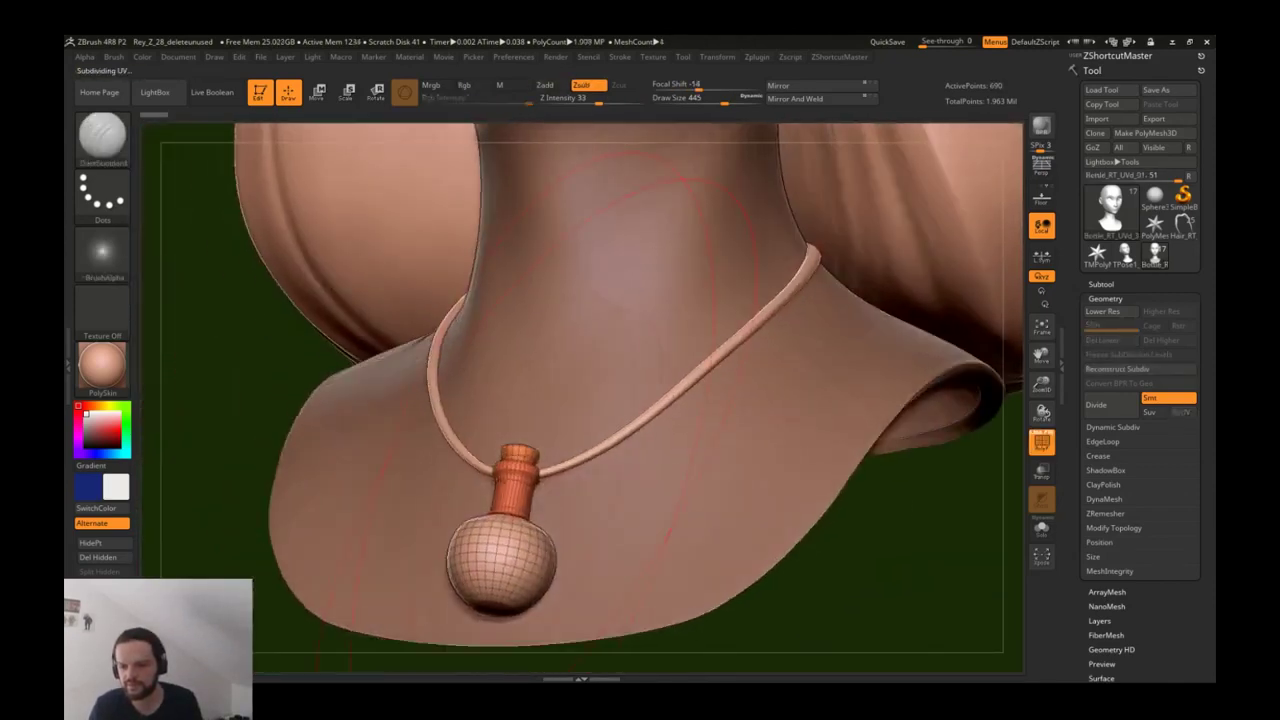
ctrl+right_drag(520, 500, 540, 560)
right_drag(540, 400, 588, 427)
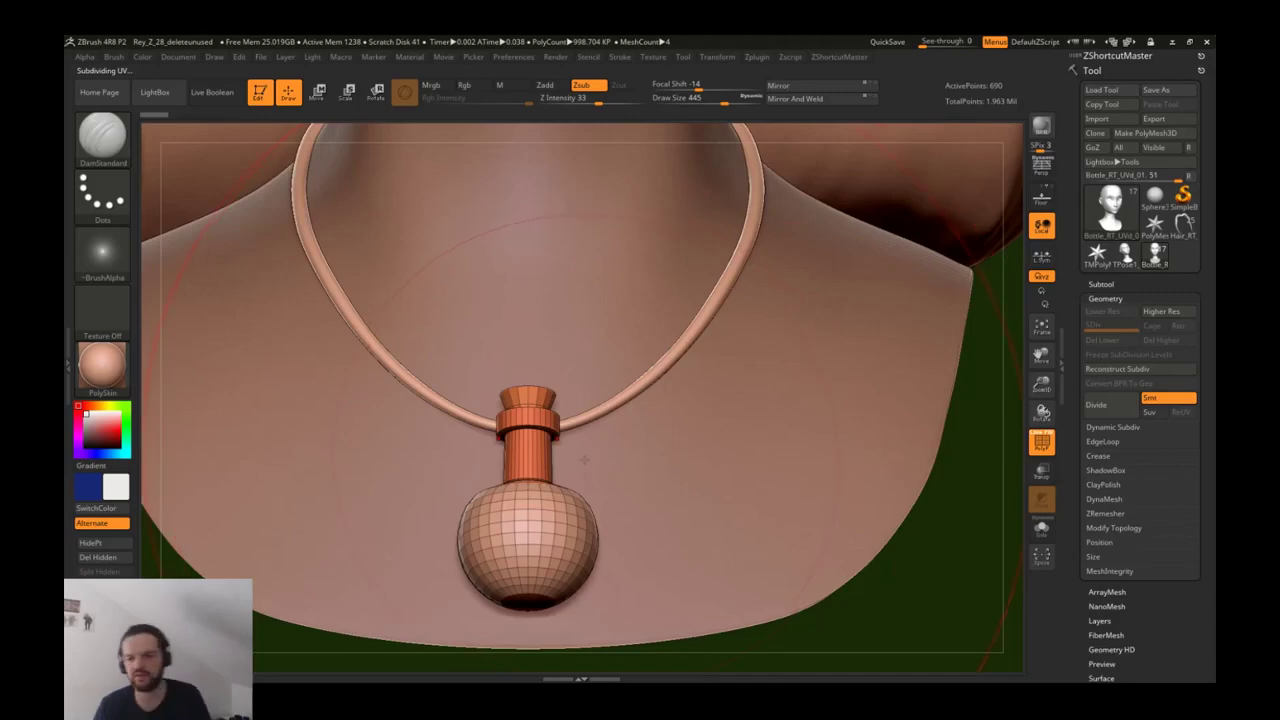
ctrl+right_drag(526, 478, 636, 522)
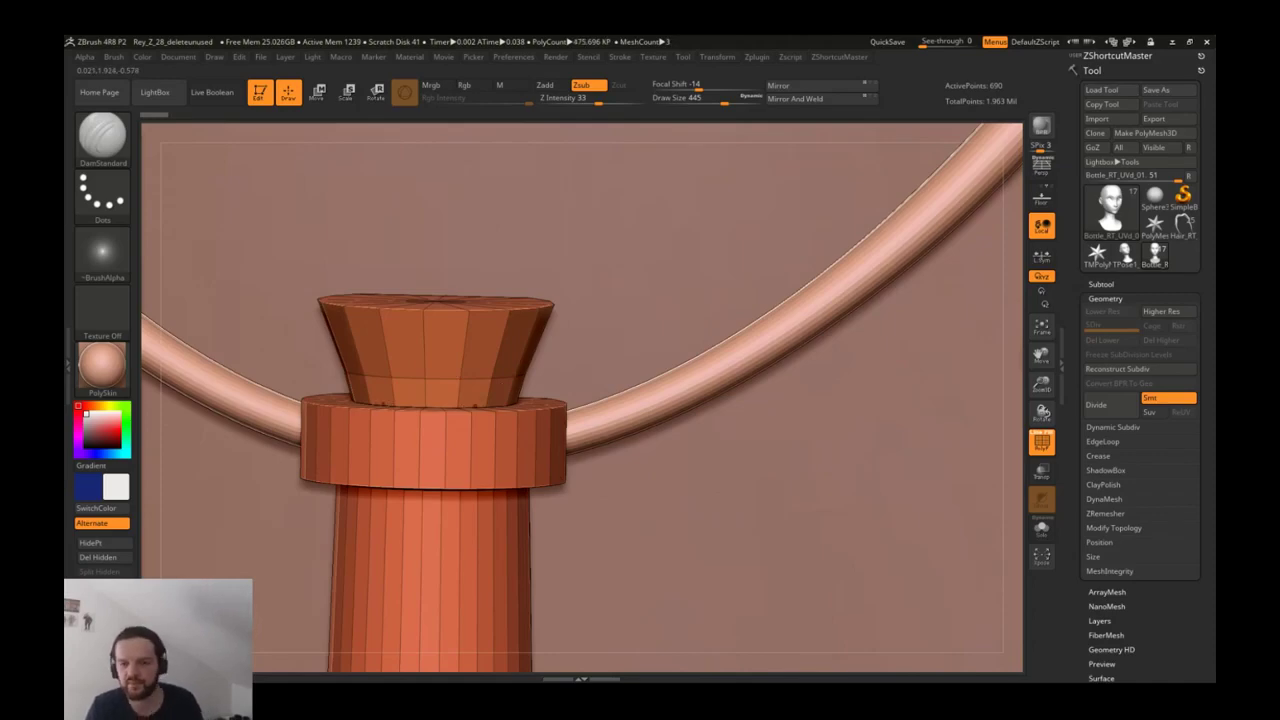
Hide the wireframe, return to the face and make the head the active subtool.
ctrl+right_drag(636, 510, 563, 378)
key(shift+f)
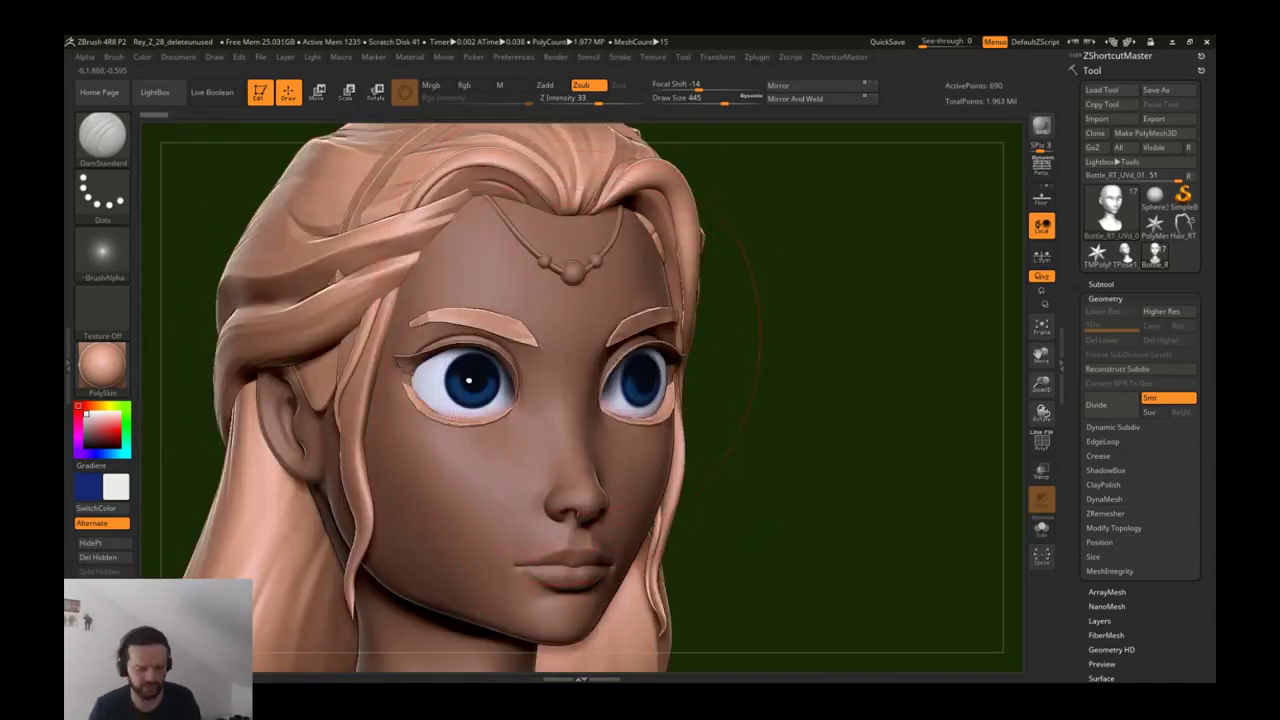
alt+click(568, 370)
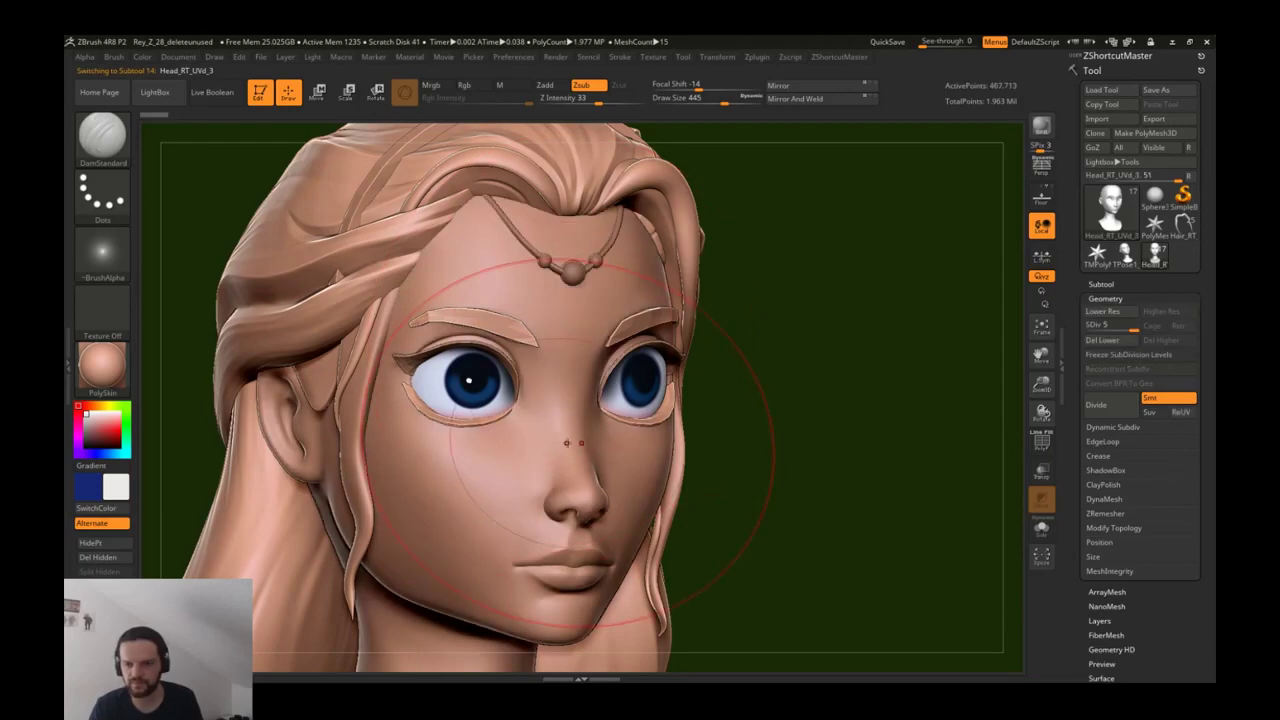
right_drag(567, 441, 557, 375)
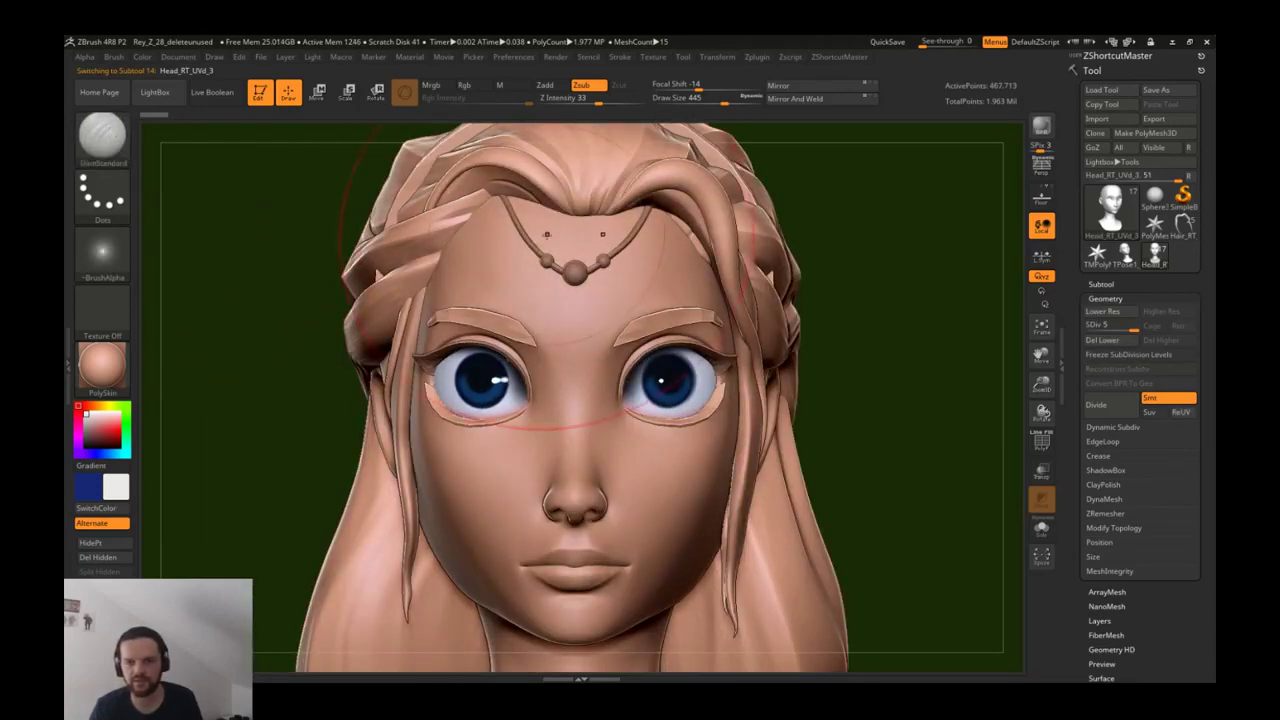
Choose the DamStandard brush with a draw size of 68 and isolate the head from the other subtools.
key(b)
key(d)
key(s)
key(s)
drag(508, 328, 482, 328)
ctrl+right_drag(530, 272, 534, 400)
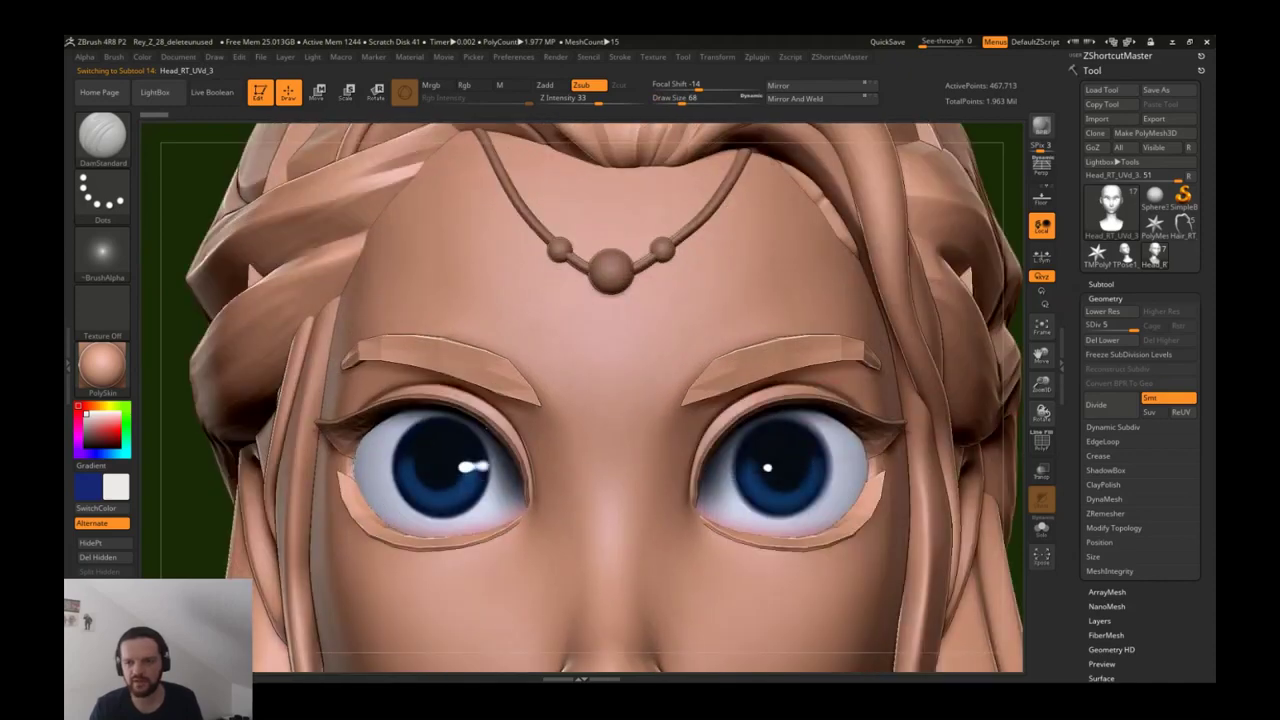
click(1041, 529)
alt+right_drag(534, 238, 528, 402)
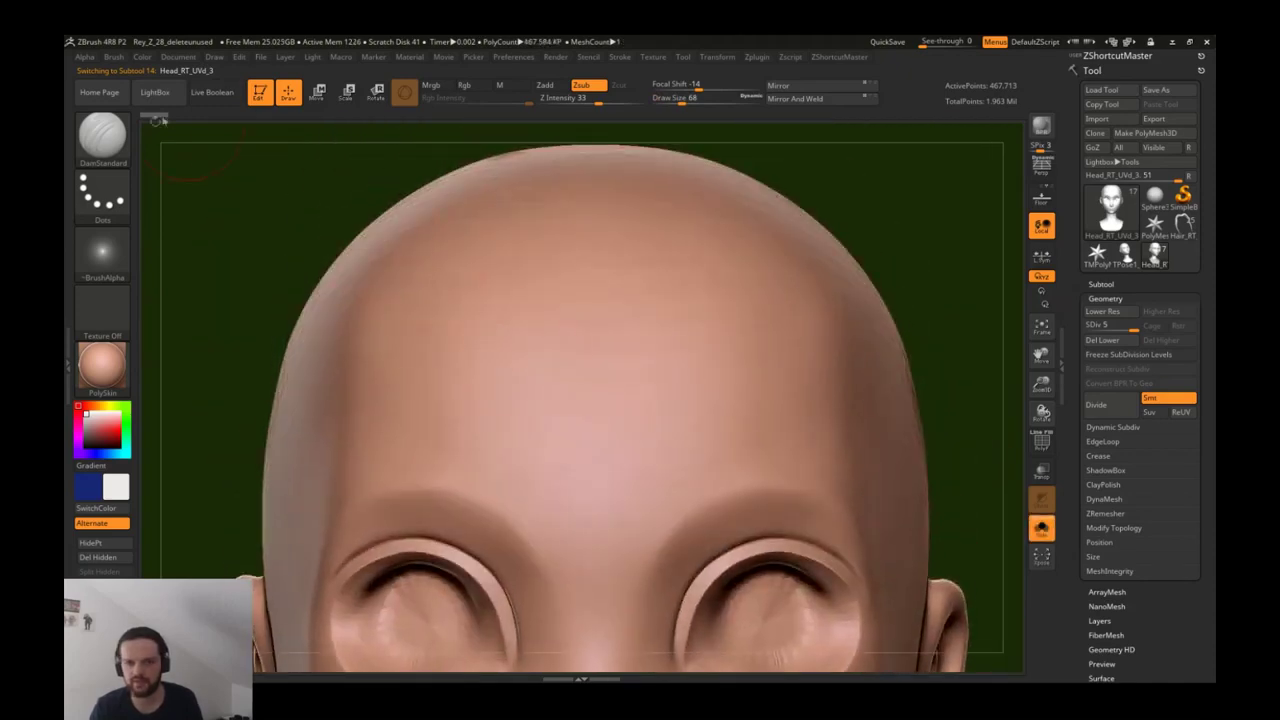
Try DamStandard strokes across the forehead at subdivision level 5, undoing the first one.
drag(475, 295, 650, 290)
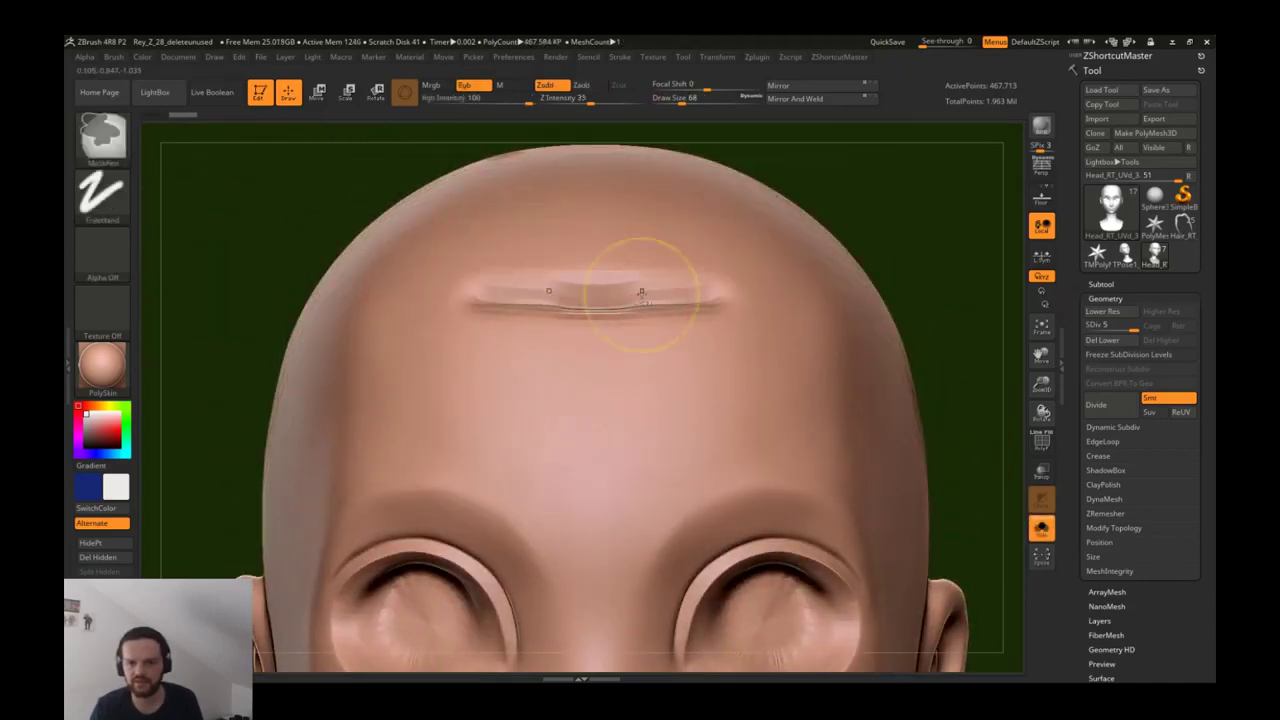
key(ctrl+z)
mouse_move(457, 277)
mouse_down()
mouse_move(700, 278)
mouse_move(686, 277)
mouse_up()
Subdivide the head to level 6 and test DamStandard strokes on the forehead, undoing them.
key(ctrl+d)
key(ctrl+z)
drag(762, 214, 456, 209)
alt+right_drag(726, 271, 742, 333)
shift+right_drag(605, 300, 552, 286)
key(ctrl+z)
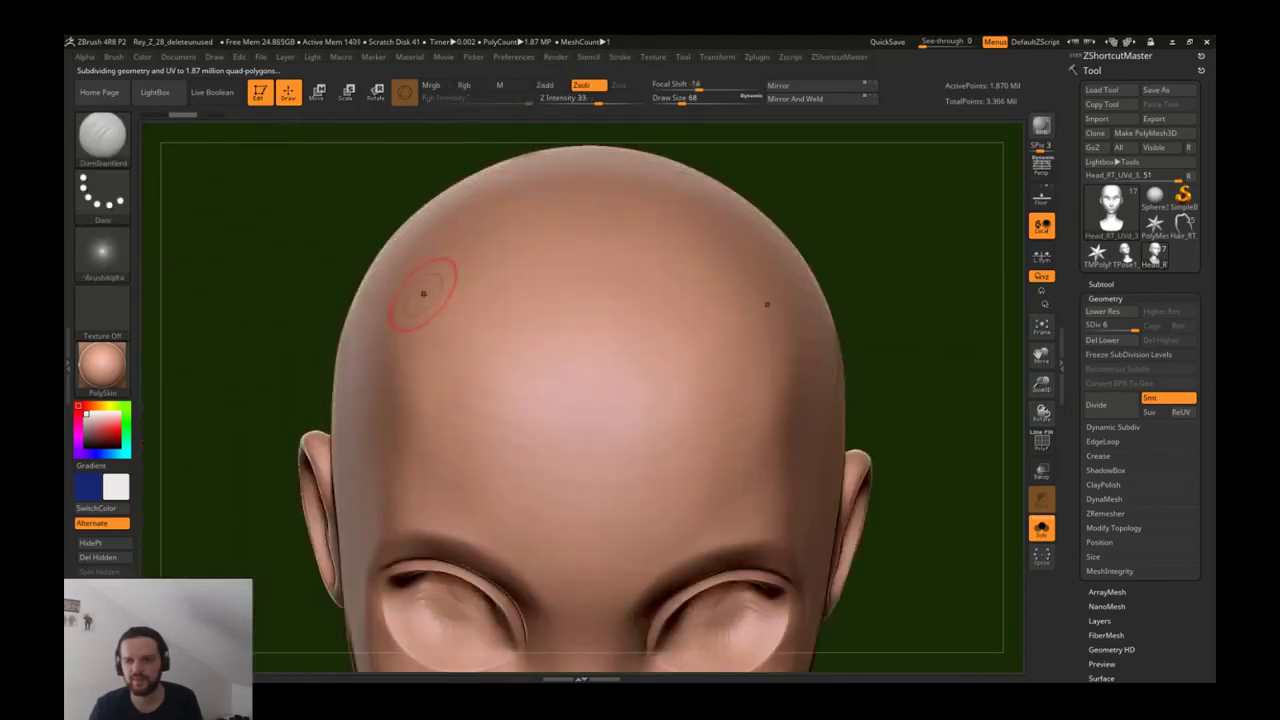
key(ctrl+z)
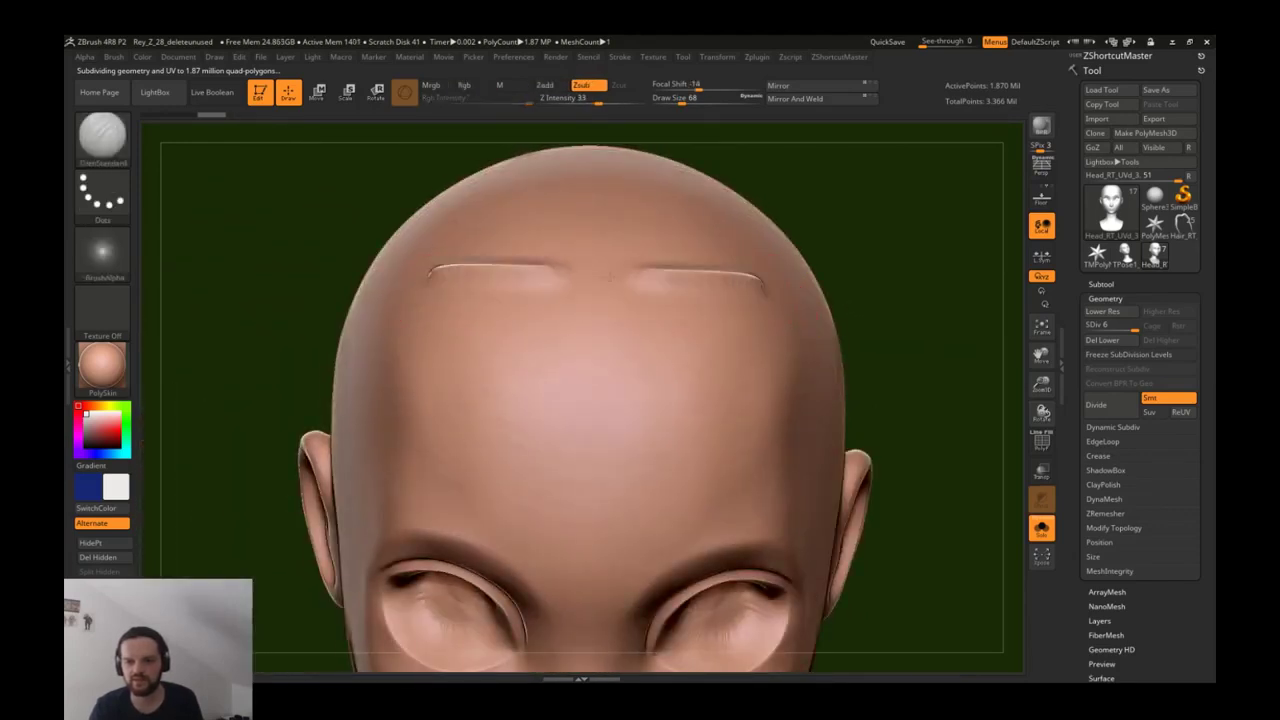
Examine the bald head's forehead and eye sockets up close, including the mesh surface inside the sockets.
right_drag(560, 300, 640, 315)
right_drag(500, 298, 405, 265)
ctrl+right_drag(700, 390, 738, 350)
ctrl+right_drag(738, 230, 625, 290)
alt+right_drag(625, 400, 627, 280)
mouse_move(600, 330)
ctrl+right_down()
mouse_move(600, 410)
mouse_move(620, 395)
mouse_move(633, 463)
ctrl+right_up()
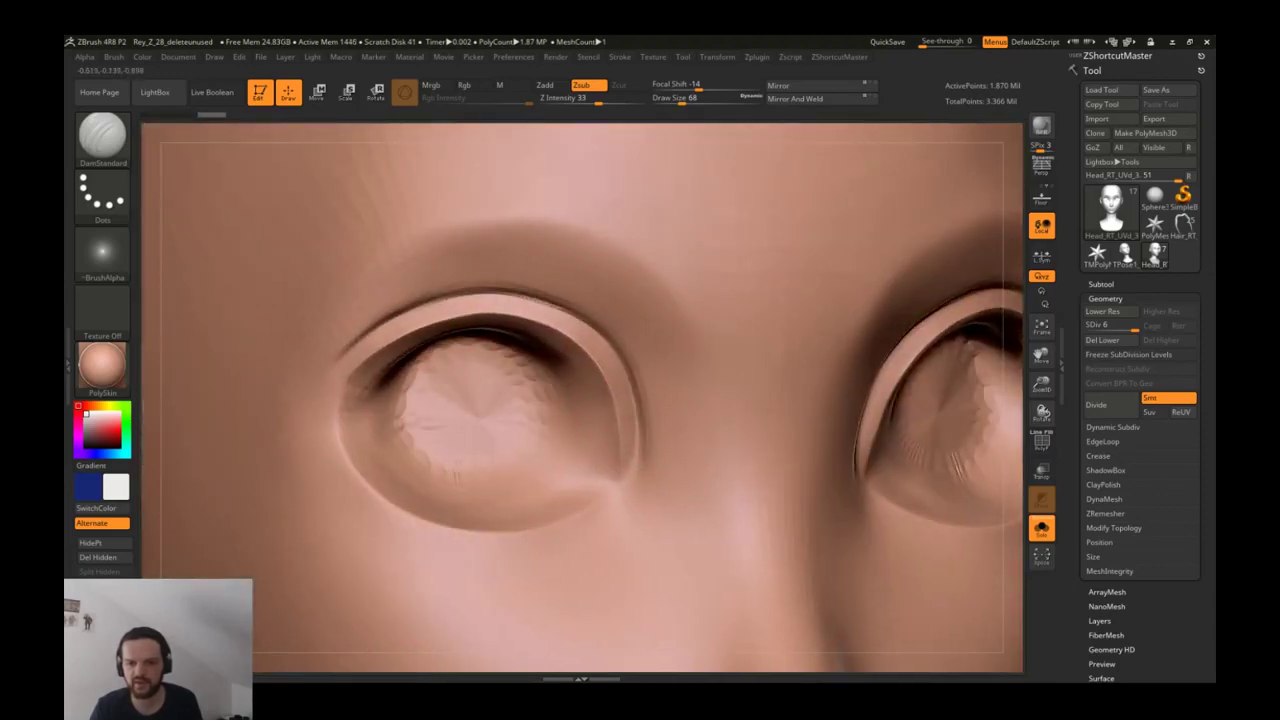
ctrl+right_drag(320, 350, 347, 406)
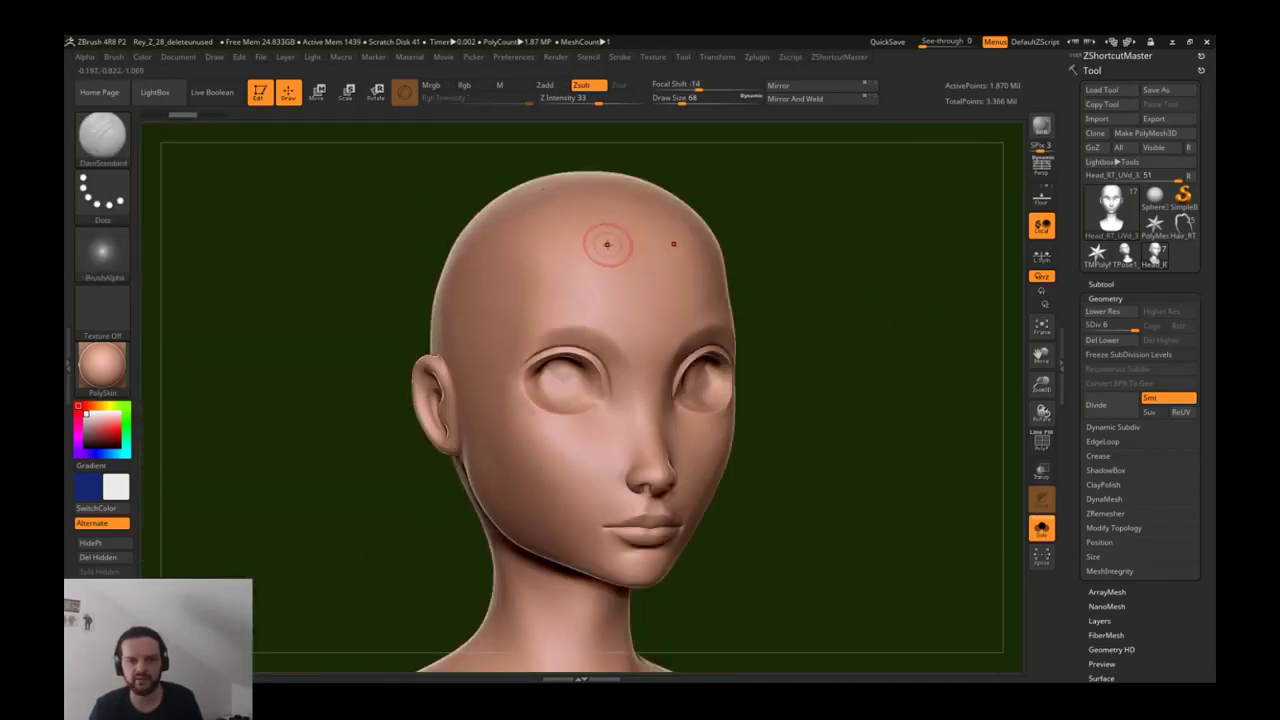
Try reshaping the far side of the face beside the eye with the Move brush, and undo the change.
key(b)
key(m)
key(v)
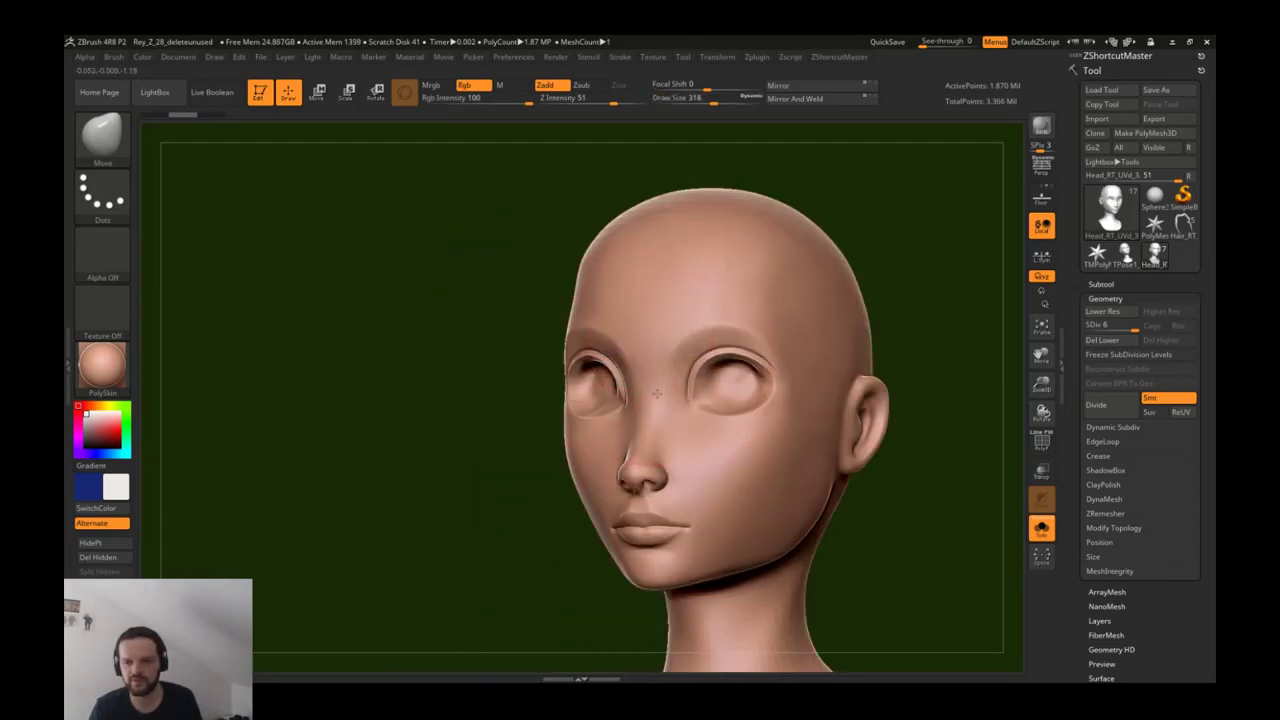
shift+right_drag(657, 393, 733, 392)
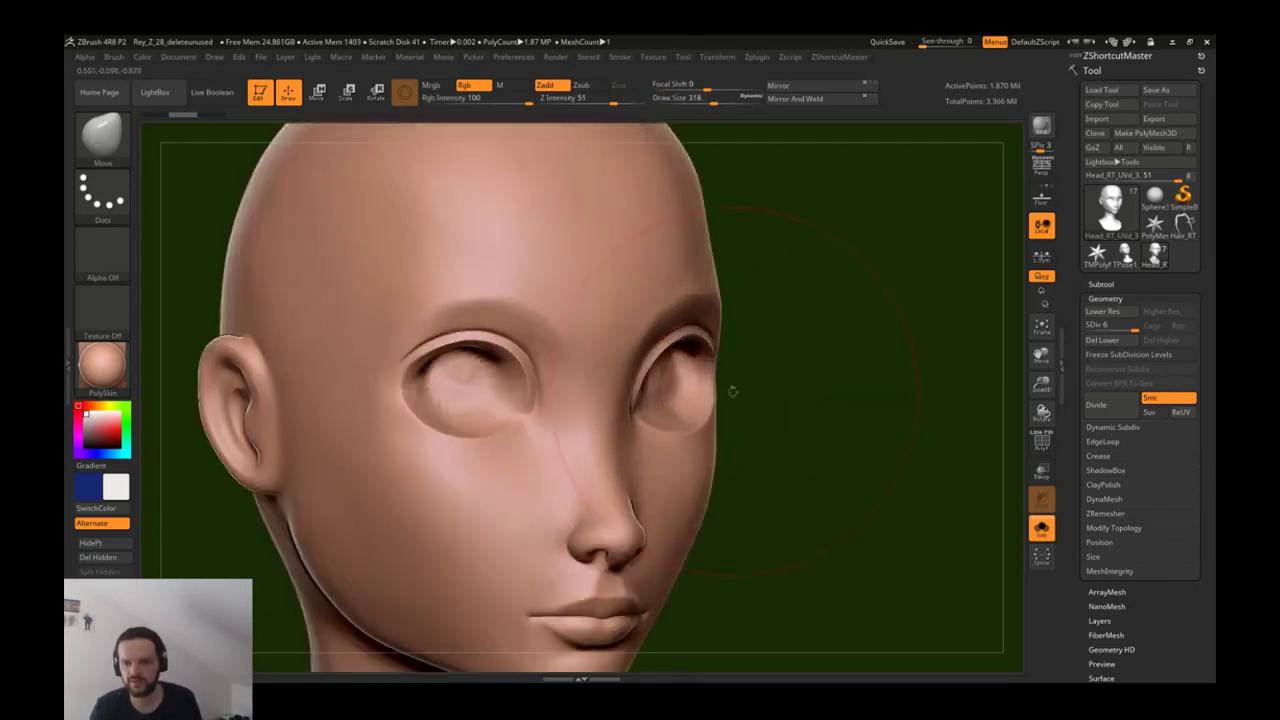
drag(710, 387, 739, 393)
key(ctrl+z)
Choose the ClayTubes brush instead of Clay and set its draw size to 87.
key(b)
key(c)
key(l)
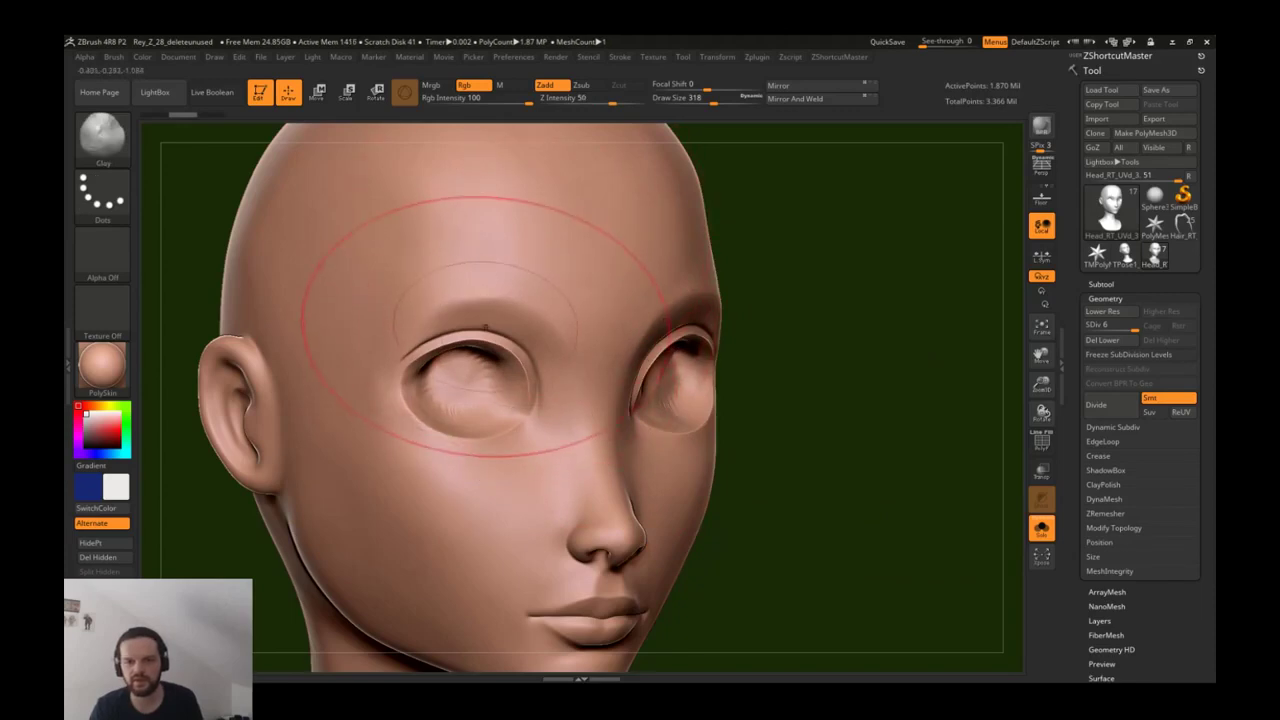
key(b)
key(c)
key(t)
key(s)
drag(493, 299, 479, 297)
Lower the head to subdivision level 1, then build up and smooth the brow and temple area with ClayTubes.
alt+right_drag(477, 296, 509, 285)
key(shift+d)
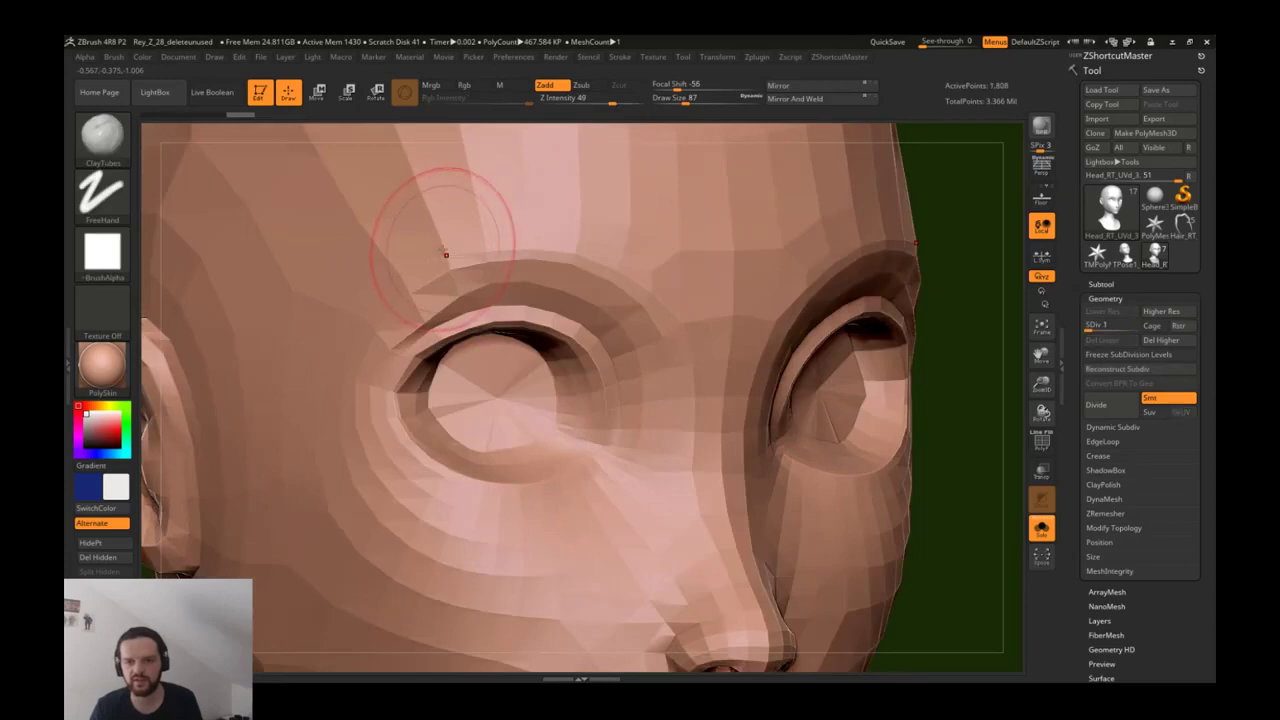
mouse_move(444, 248)
mouse_down()
mouse_move(343, 371)
mouse_move(395, 215)
mouse_move(310, 330)
mouse_move(332, 265)
mouse_move(330, 470)
mouse_move(286, 386)
mouse_move(390, 520)
mouse_move(381, 550)
mouse_move(330, 340)
mouse_move(320, 220)
mouse_move(340, 370)
mouse_up()
mouse_move(360, 160)
shift+mouse_down()
mouse_move(400, 230)
mouse_move(390, 560)
mouse_move(410, 580)
mouse_move(430, 290)
shift+mouse_up()
right_drag(300, 480, 428, 486)
mouse_move(486, 493)
shift+mouse_down()
mouse_move(400, 420)
mouse_move(440, 400)
mouse_move(517, 441)
shift+mouse_up()
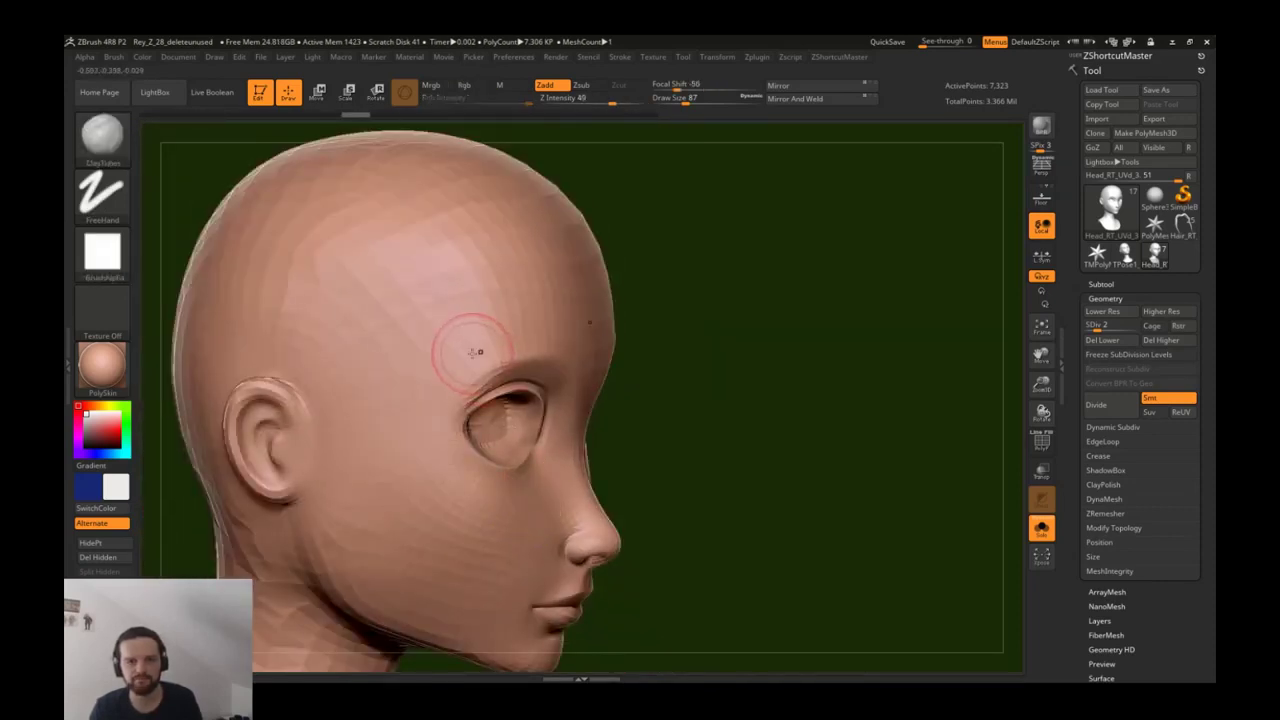
Choose the TrimDynamic brush, raise the head to subdivision level 6 and inspect the brow and temple.
key(b)
key(t)
key(d)
mouse_move(466, 343)
right_down()
mouse_move(451, 309)
mouse_move(565, 375)
right_up()
key(d)
key(d)
key(d)
key(d)
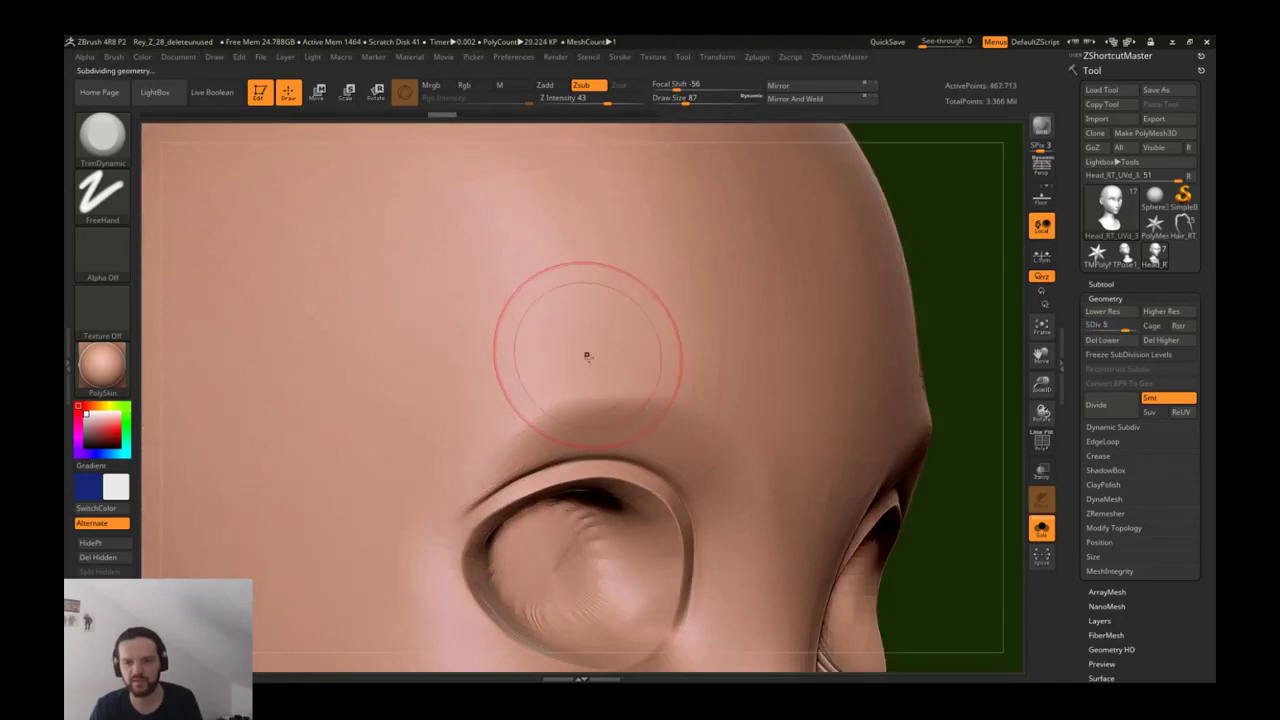
key(f)
right_drag(500, 434, 424, 392)
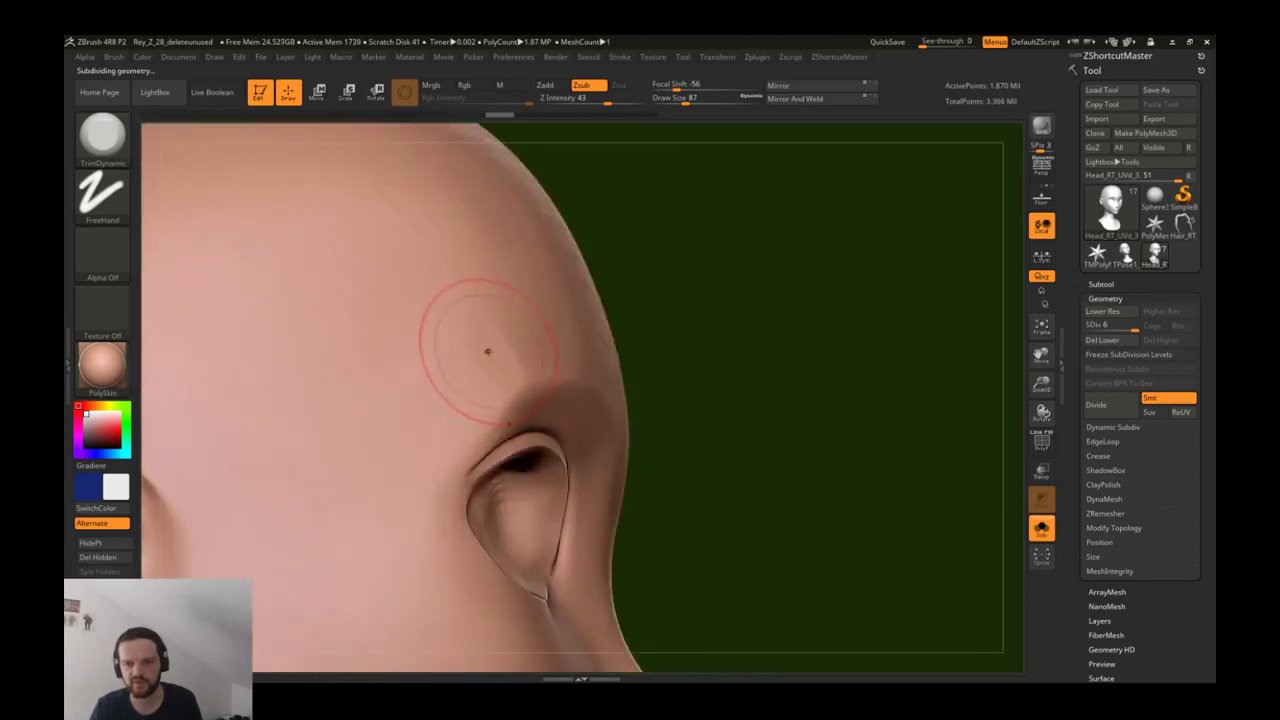
mouse_move(466, 377)
right_down()
mouse_move(497, 363)
mouse_move(453, 386)
mouse_move(457, 400)
right_up()
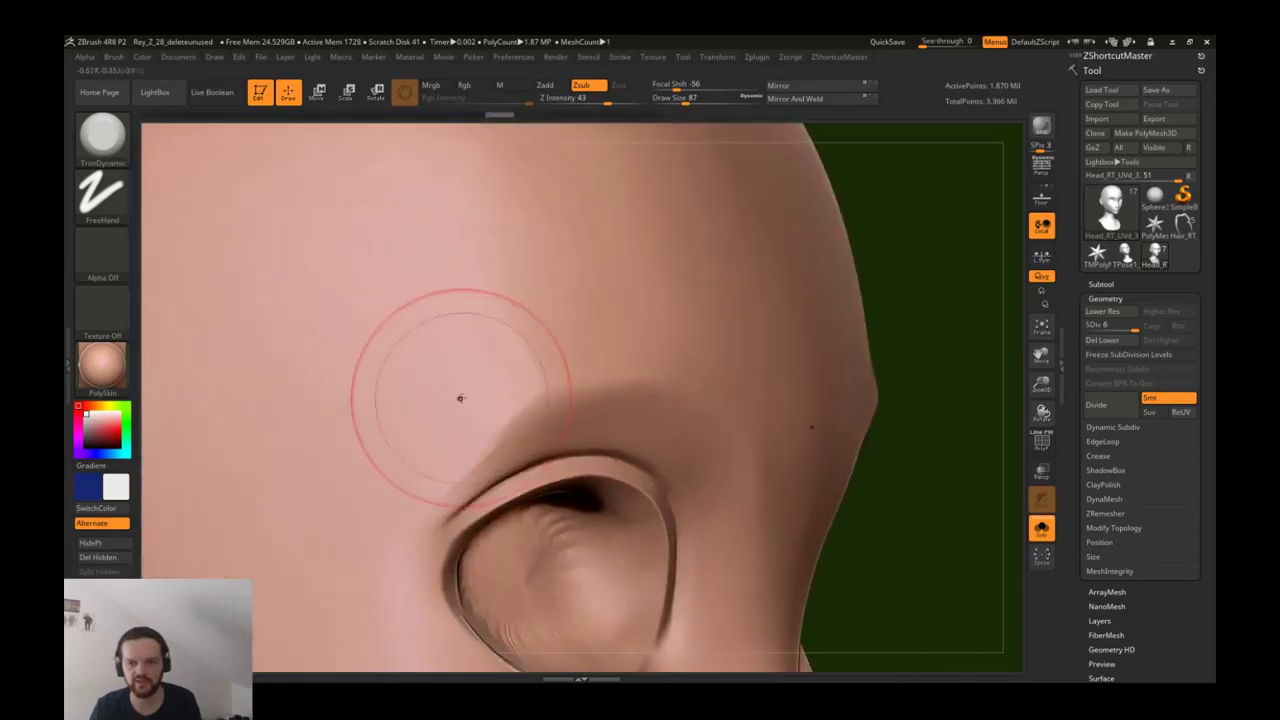
ctrl+right_drag(520, 316, 507, 350)
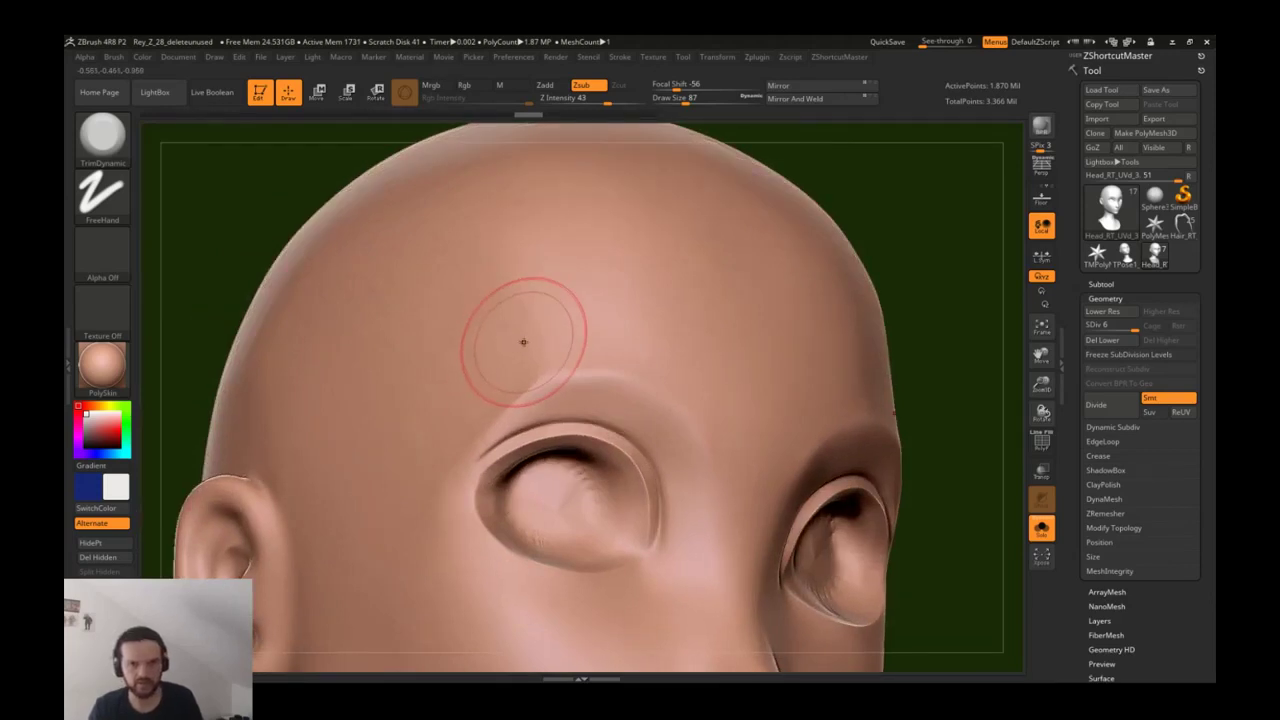
Lower the head to subdivision level 2 and try the Inflat brush at draw size 46 on the upper lip.
key(b)
key(m)
key(v)
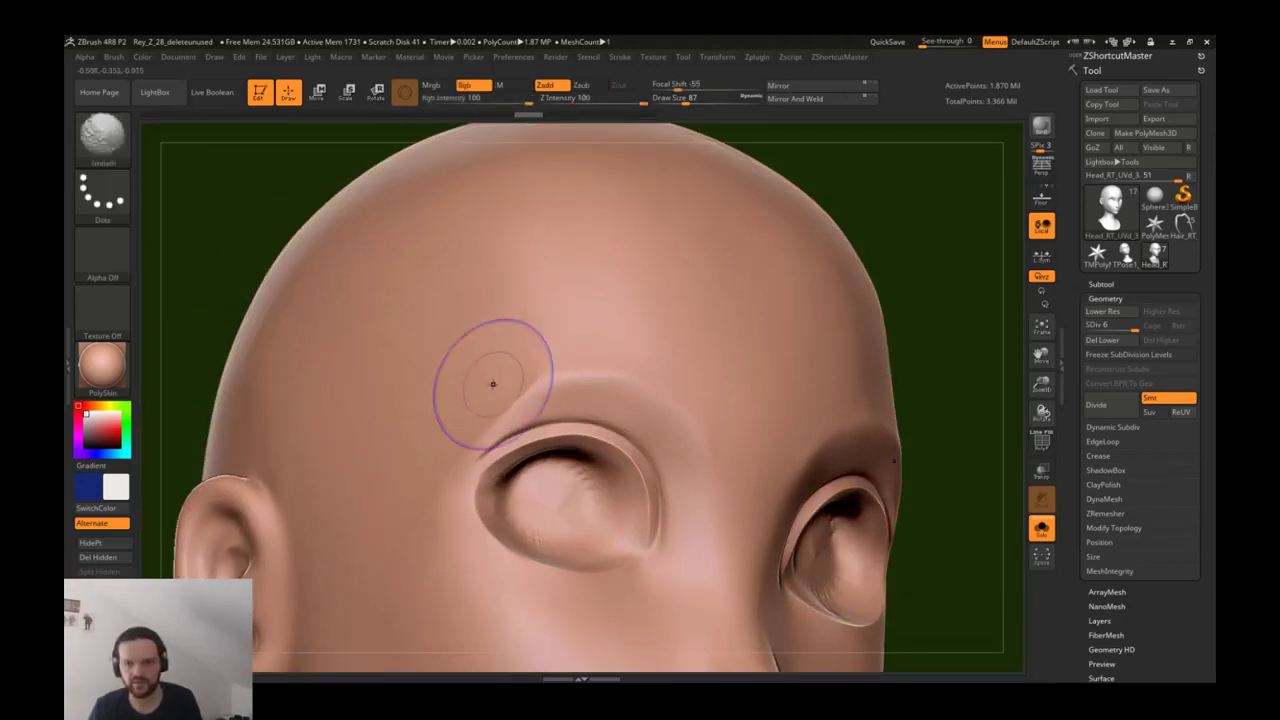
key(shift+d)
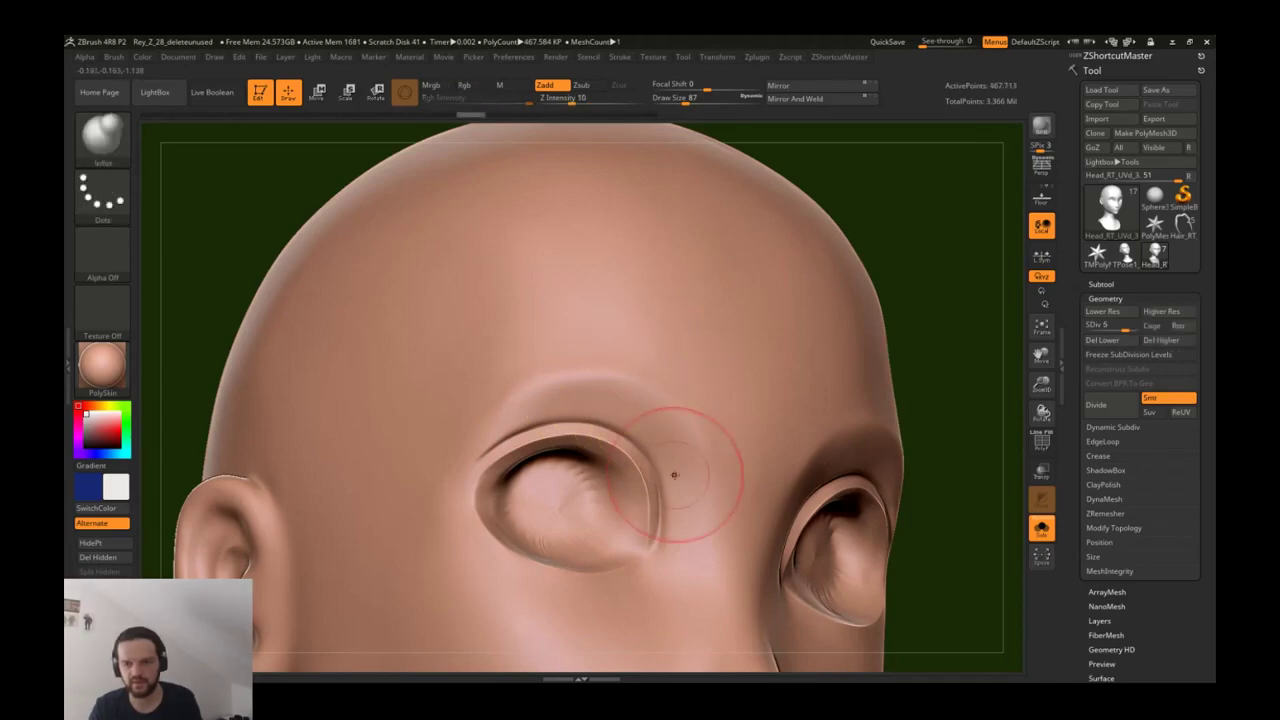
right_drag(669, 463, 570, 200)
key(shift+d)
key(shift+d)
key(shift+d)
mouse_move(623, 563)
alt+right_down()
mouse_move(590, 505)
mouse_move(617, 466)
alt+right_up()
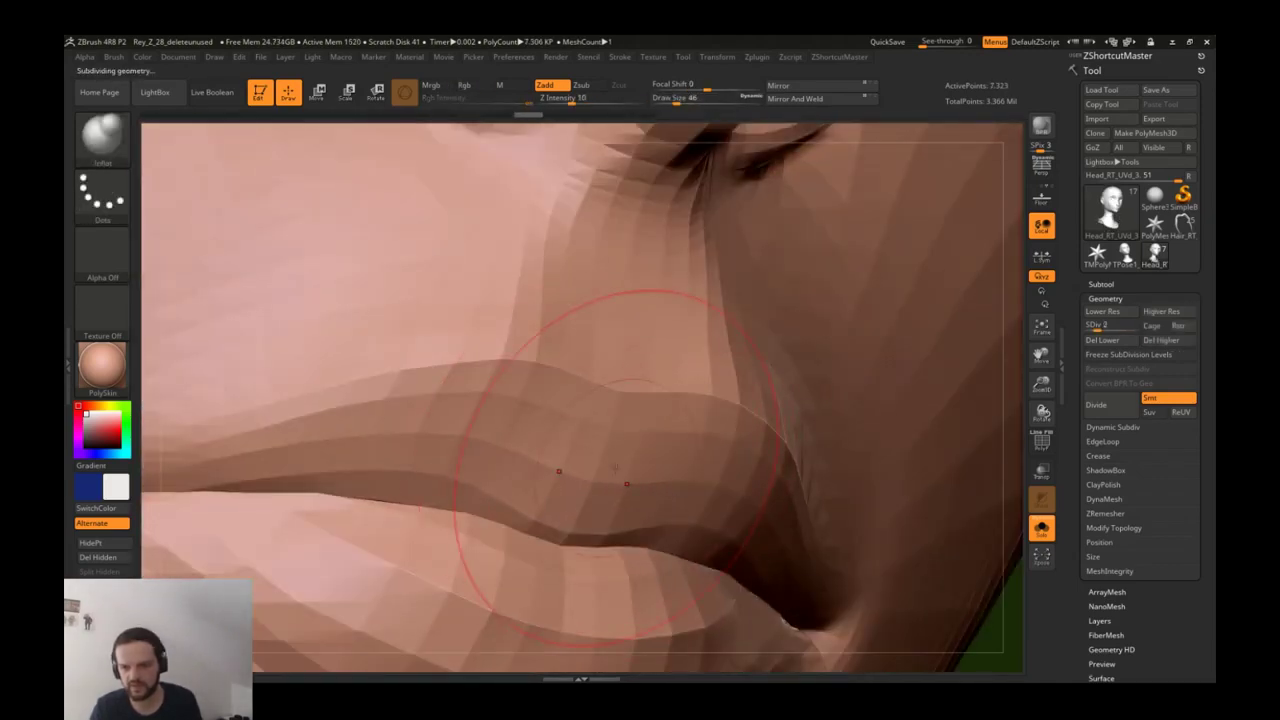
drag(593, 481, 585, 483)
key(ctrl+z)
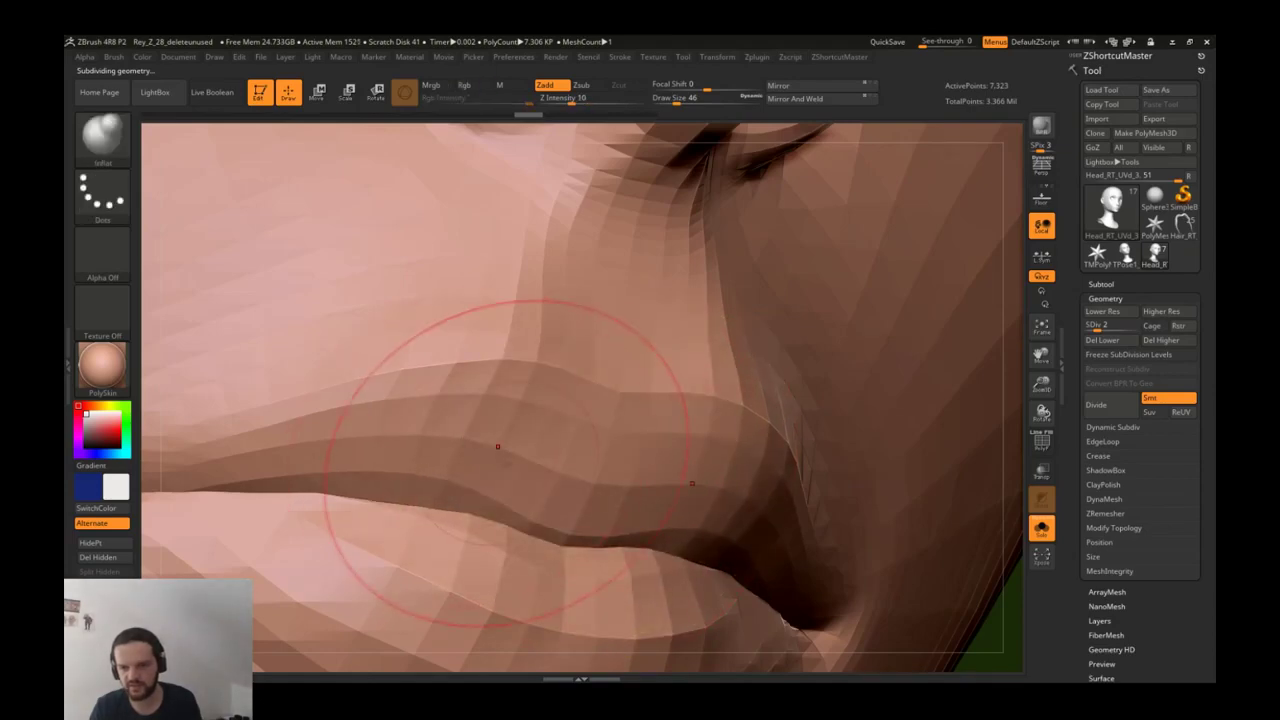
Check the face at subdivision level 6 and undo the lip inflation.
alt+right_drag(640, 488, 630, 547)
key(d)
key(d)
key(d)
key(d)
right_drag(709, 471, 640, 405)
alt+right_drag(820, 400, 800, 483)
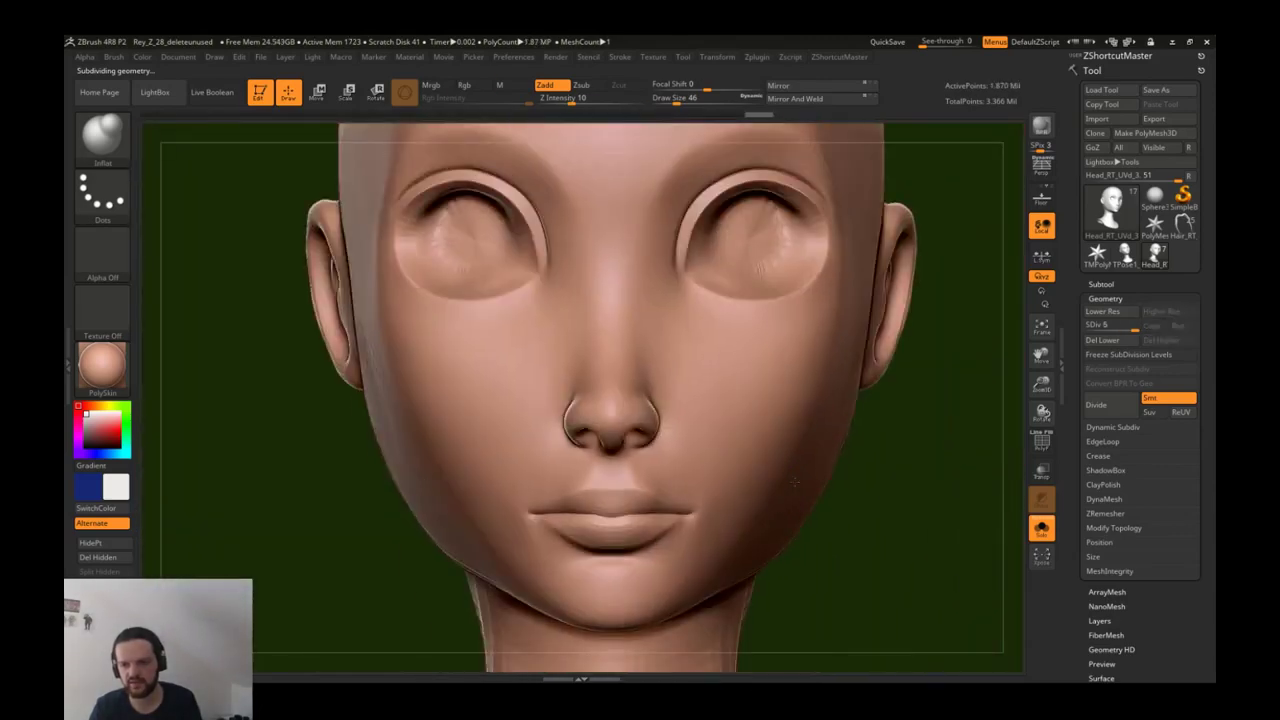
key(ctrl+z)
Select the Pinch brush at draw size 17 and display the wireframe over the eye socket.
mouse_move(714, 488)
right_down()
mouse_move(600, 407)
mouse_move(563, 407)
mouse_move(481, 340)
mouse_move(470, 362)
mouse_move(300, 420)
right_up()
key(b)
key(p)
key(i)
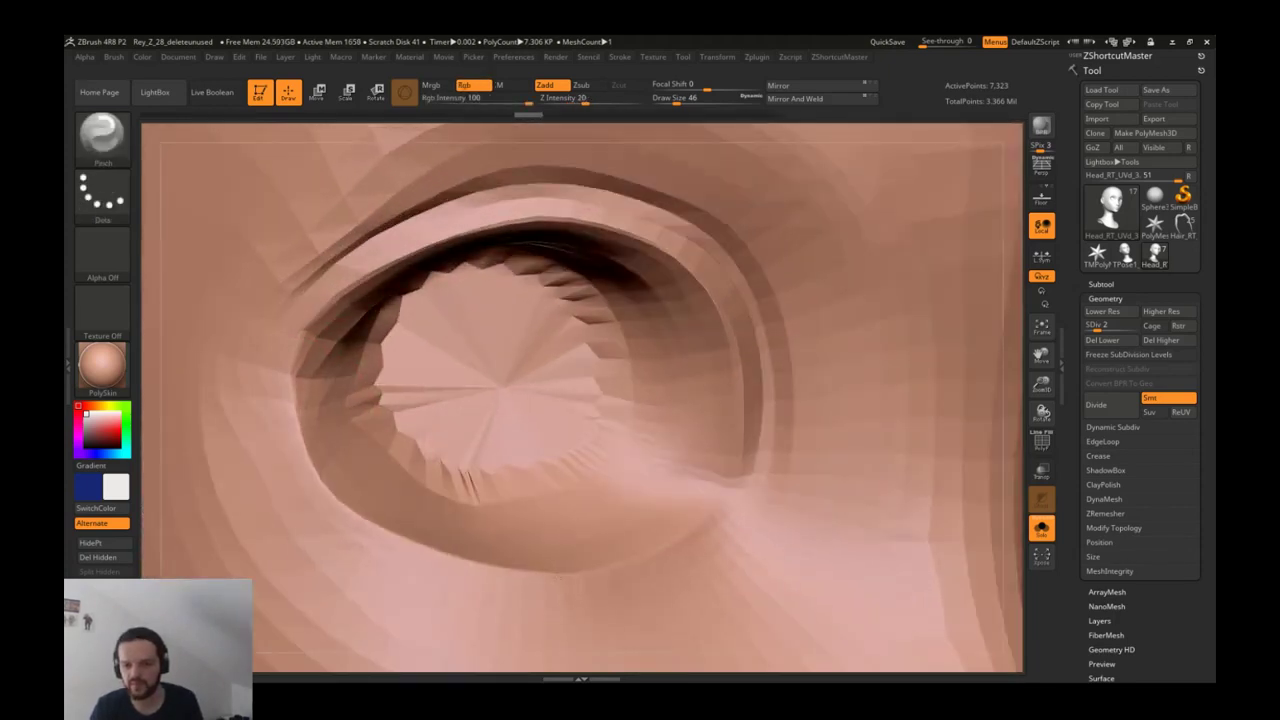
key(shift+f)
key(s)
drag(312, 453, 290, 408)
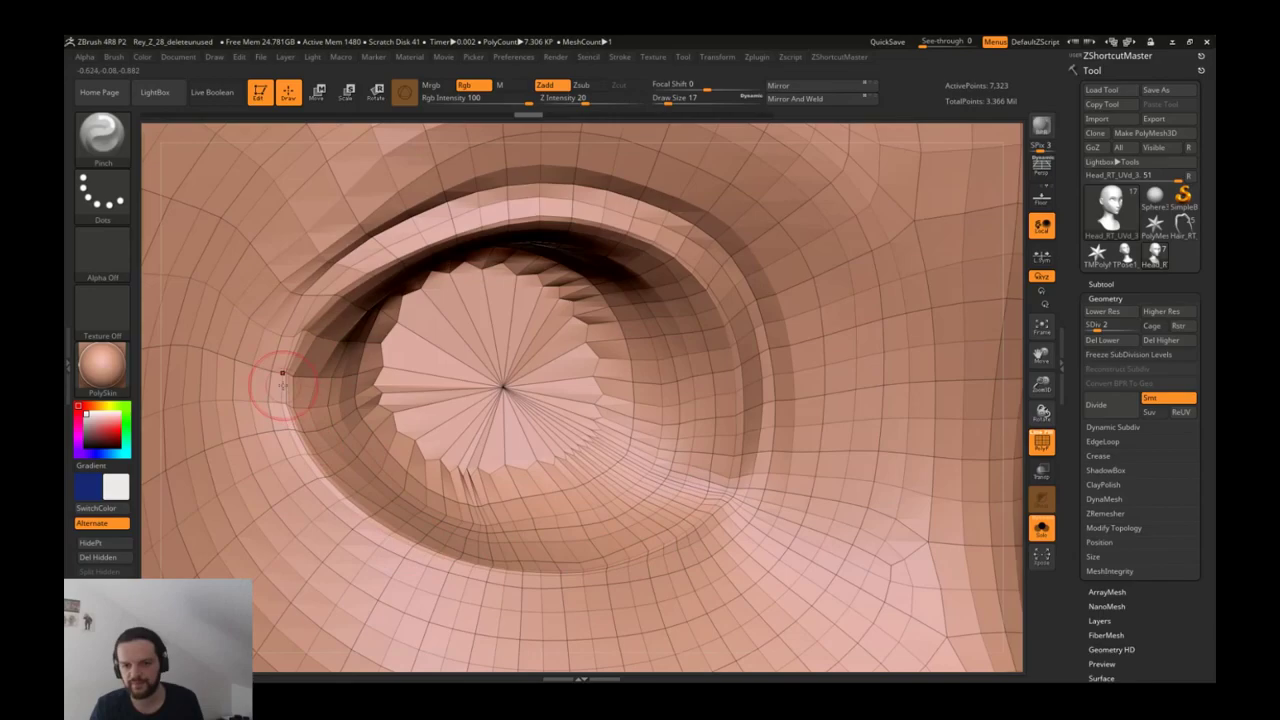
Pinch the outer and lower rim of the eyelid, and raise the head to subdivision level 3.
alt+right_drag(308, 407, 264, 381)
mouse_move(313, 365)
shift+mouse_down()
mouse_move(316, 410)
mouse_move(400, 480)
mouse_move(510, 515)
mouse_move(612, 481)
shift+mouse_up()
mouse_move(612, 481)
alt+right_down()
mouse_move(340, 424)
mouse_move(300, 366)
alt+right_up()
shift+drag(622, 590, 769, 578)
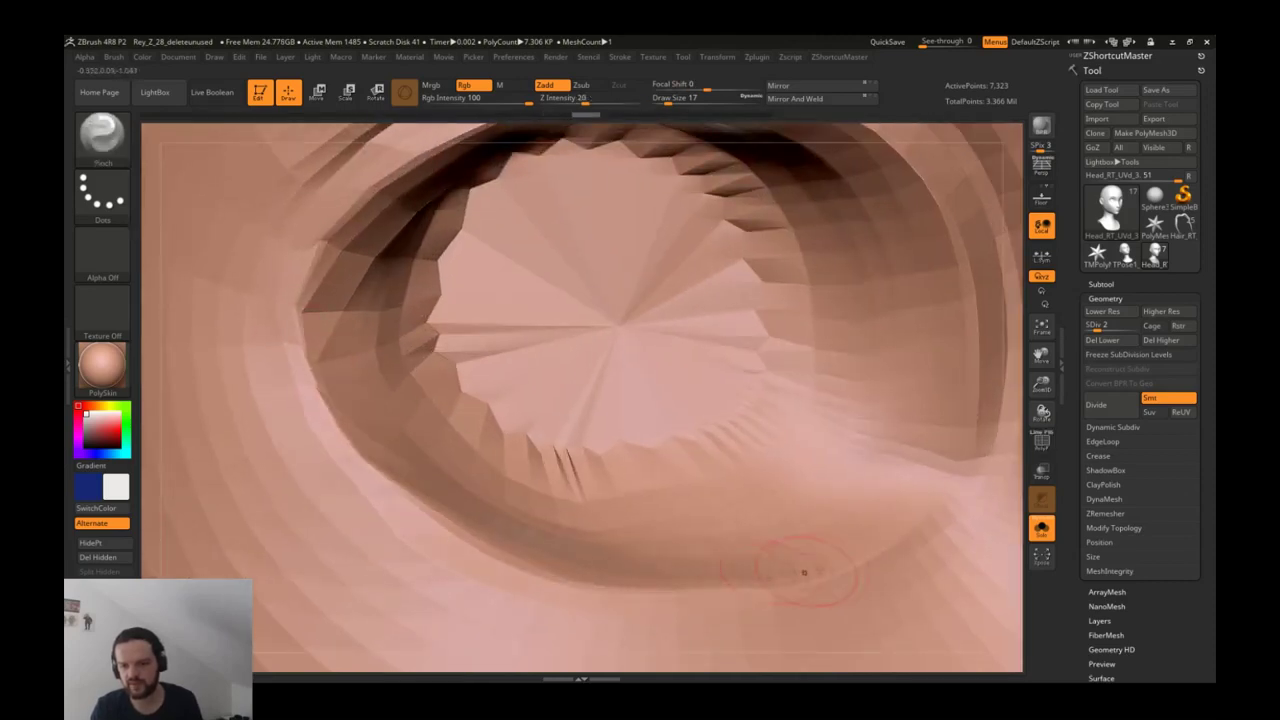
shift+drag(310, 413, 480, 443)
key(d)
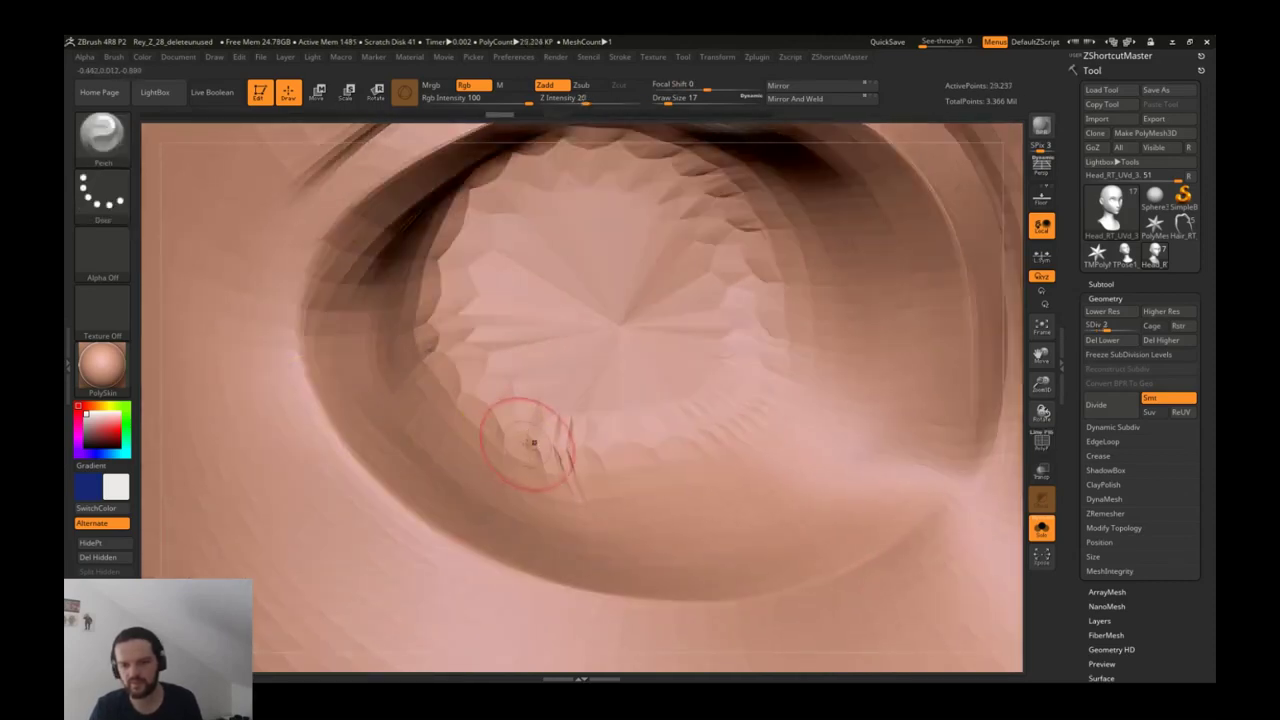
Raise the head to subdivision level 6 and carve a horizontal crease across the forehead with the DamStandard brush.
ctrl+right_drag(531, 443, 403, 437)
key(b)
key(s)
key(t)
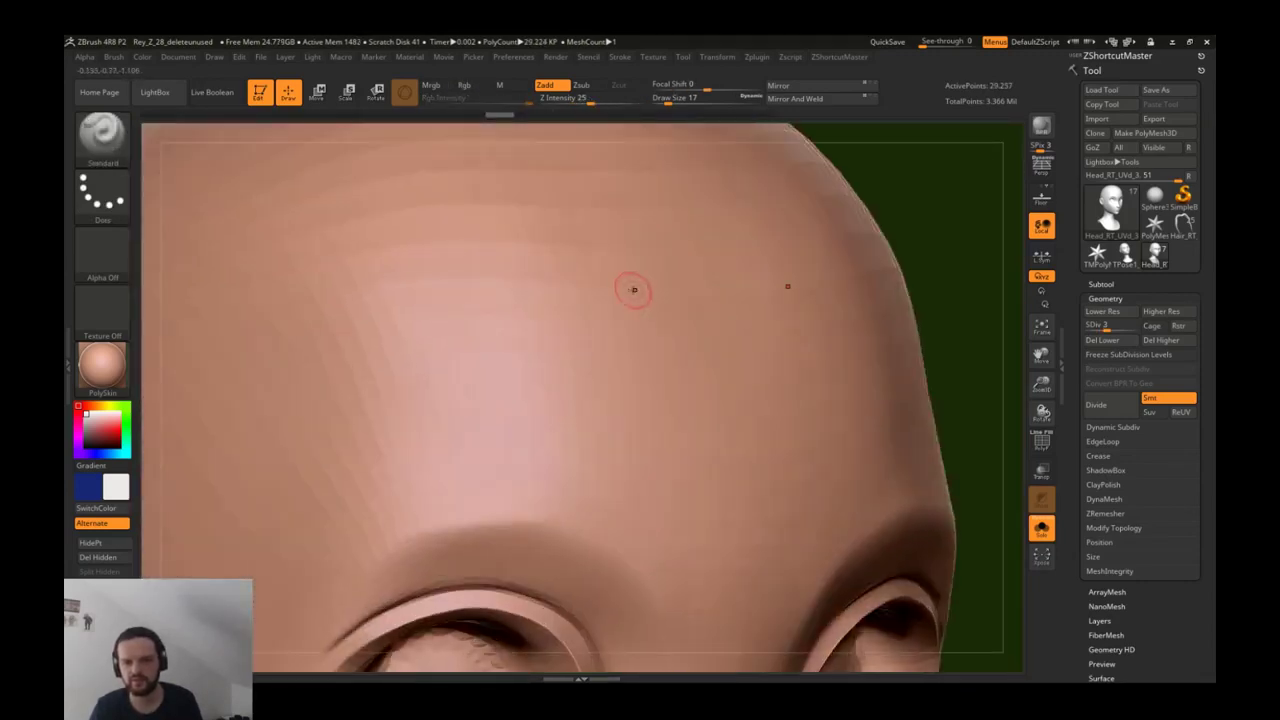
key(b)
key(d)
key(s)
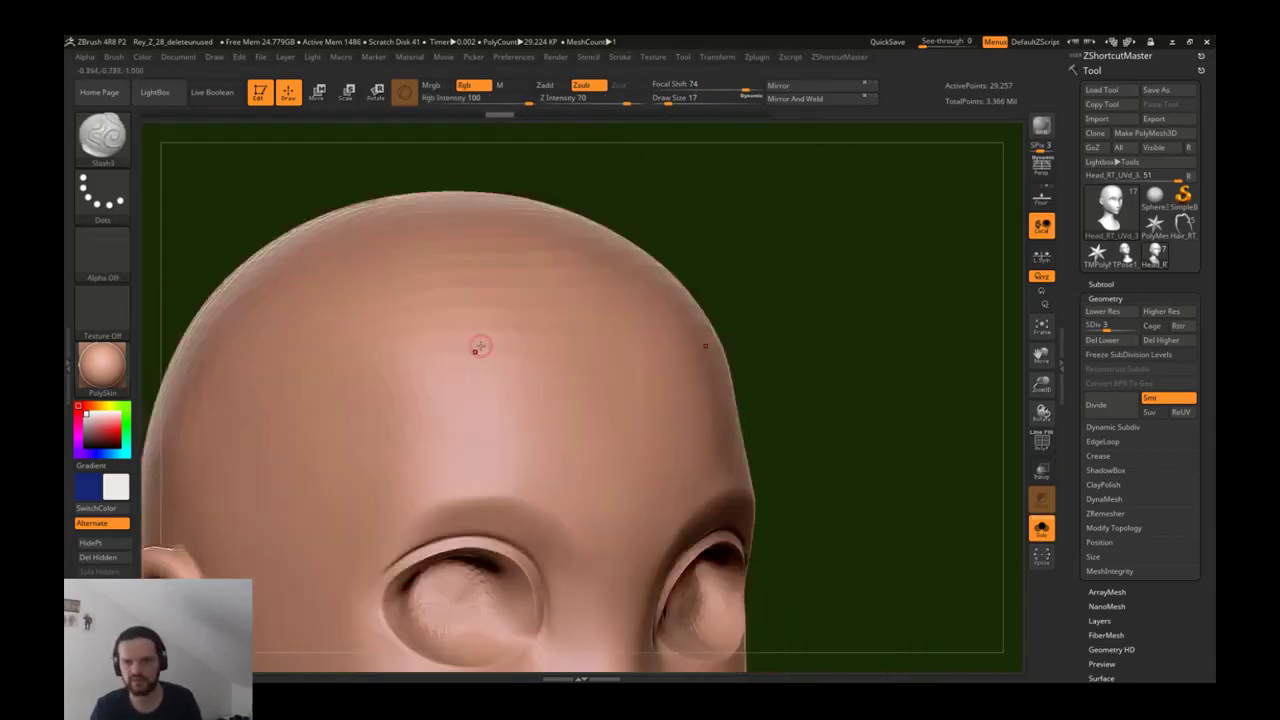
key(ctrl+d)
key(ctrl+d)
key(ctrl+d)
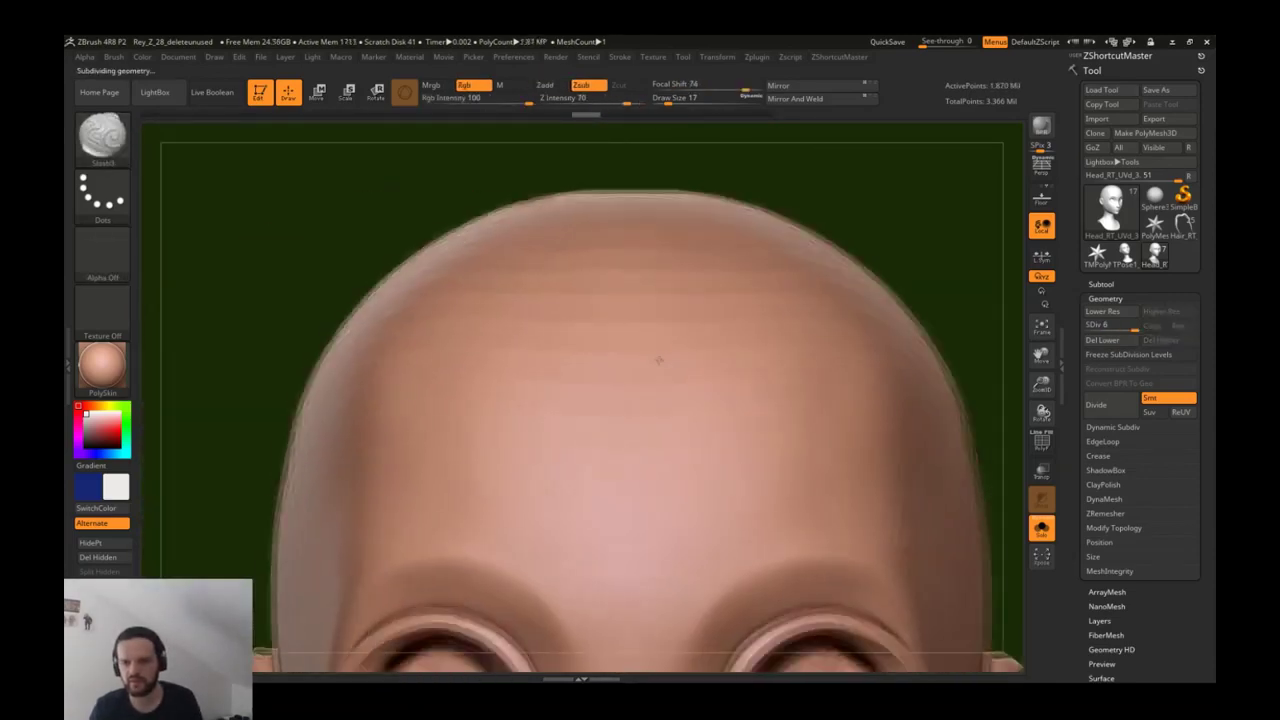
drag(440, 320, 828, 320)
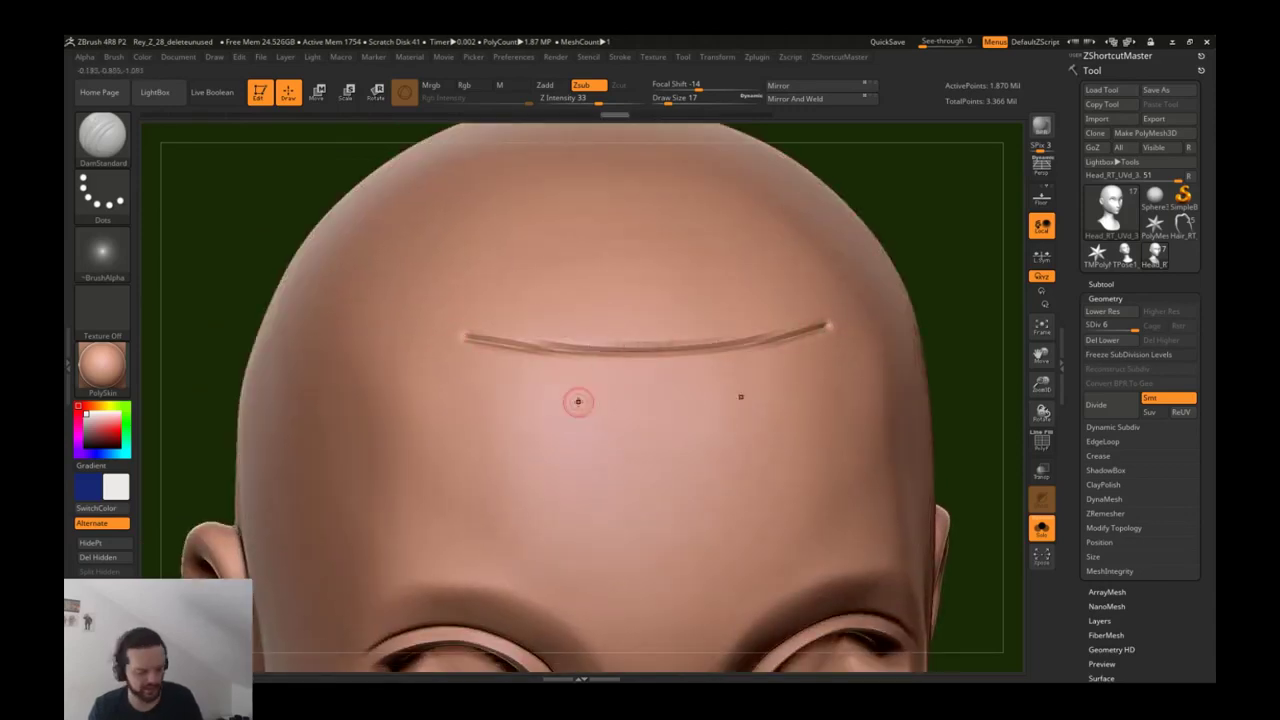
Sculpt a second horizontal line just below the forehead crease with the Standard brush at draw size 17.
key(b)
key(s)
key(t)
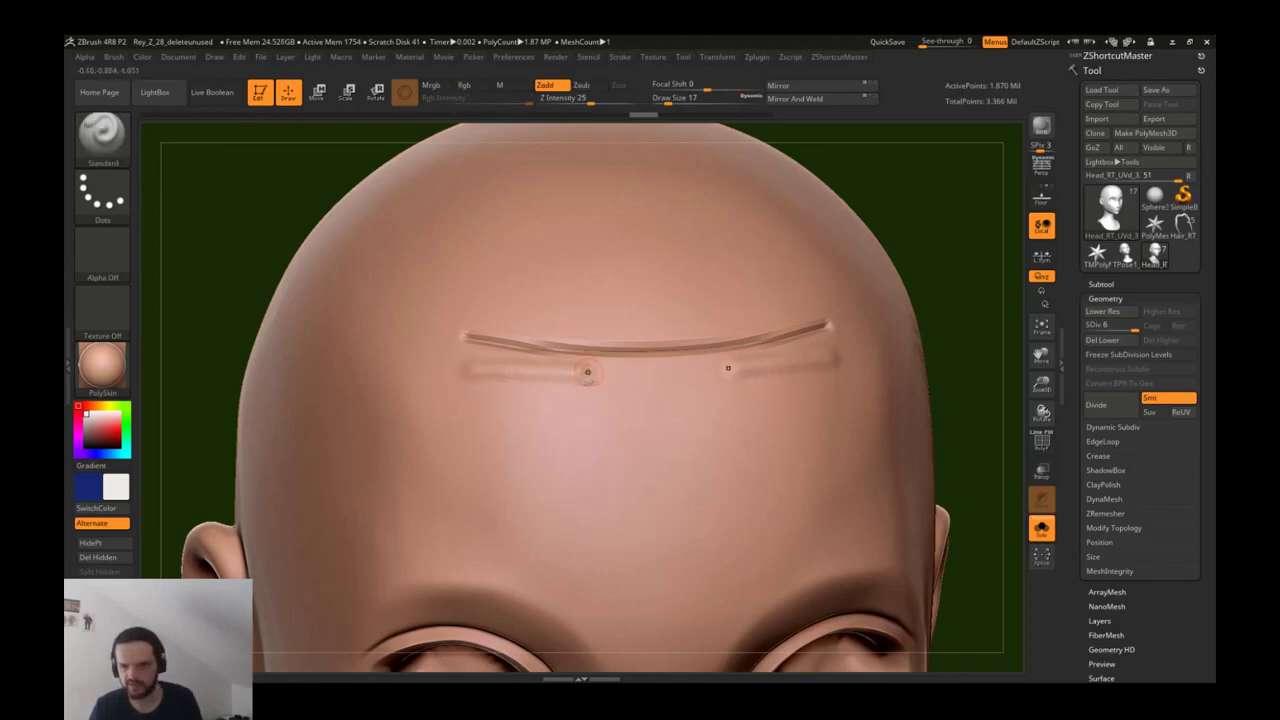
drag(443, 366, 760, 382)
drag(848, 362, 563, 386)
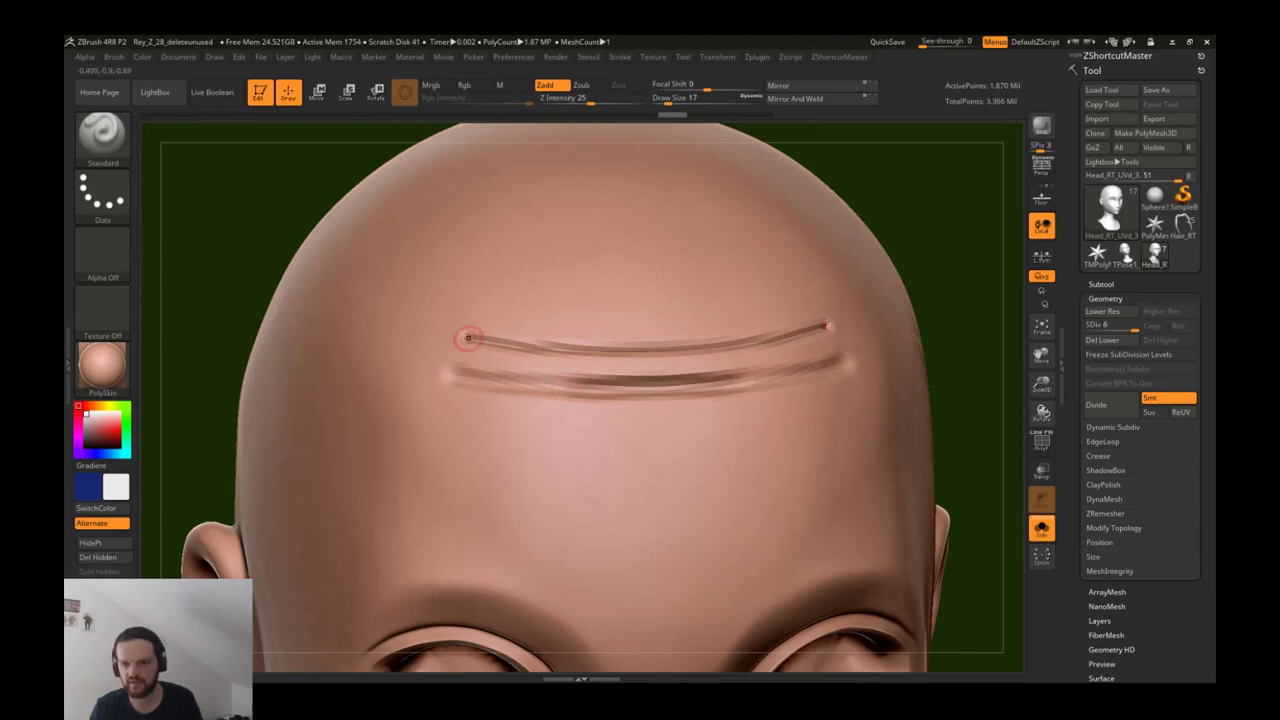
Lower the head to subdivision level 2 and build up the brow ridges with ClayTubes at draw size 77.
ctrl+right_drag(762, 364, 627, 402)
key(s)
drag(627, 408, 642, 421)
mouse_move(641, 424)
ctrl+right_down()
mouse_move(700, 497)
mouse_move(786, 506)
mouse_move(720, 377)
mouse_move(751, 394)
ctrl+right_up()
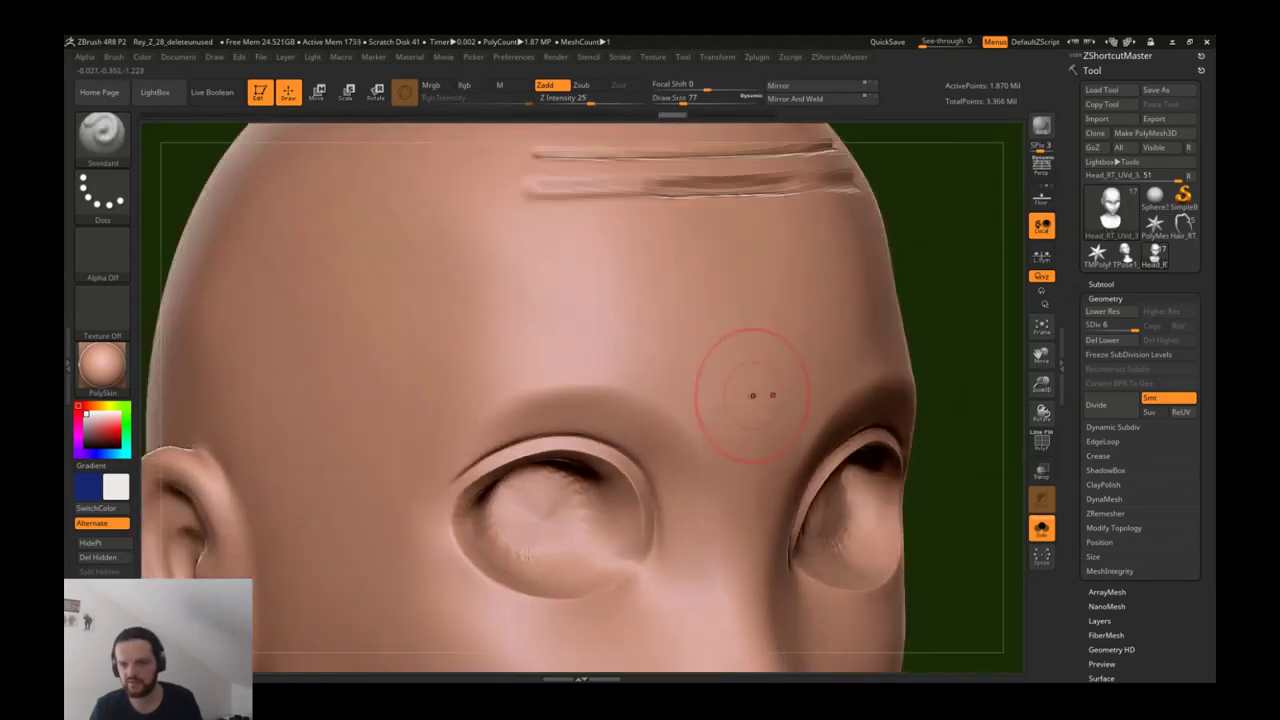
key(shift+d)
key(shift+d)
key(shift+d)
key(shift+d)
key(b)
key(c)
key(t)
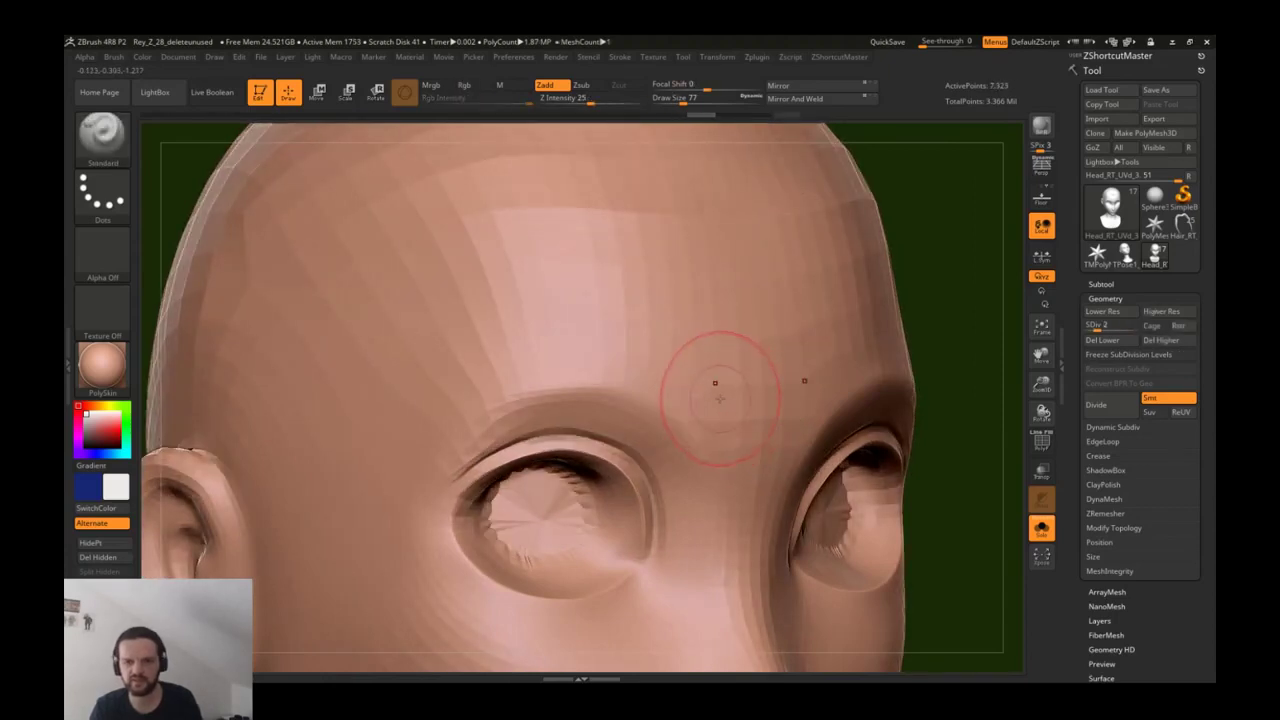
mouse_move(696, 444)
mouse_down()
mouse_move(660, 385)
mouse_move(530, 380)
mouse_move(450, 435)
mouse_up()
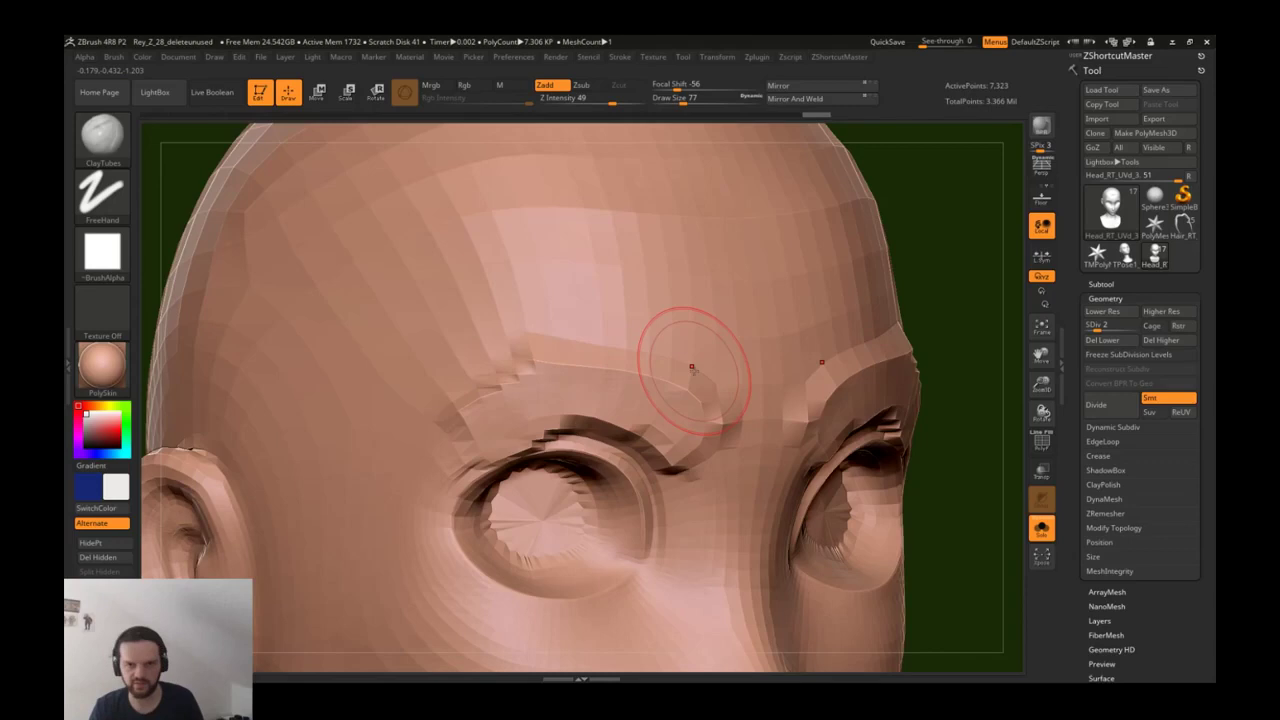
Switch to the Standard brush, add volume above the brow, and smooth the built-up brow ridge.
key(b)
key(s)
key(t)
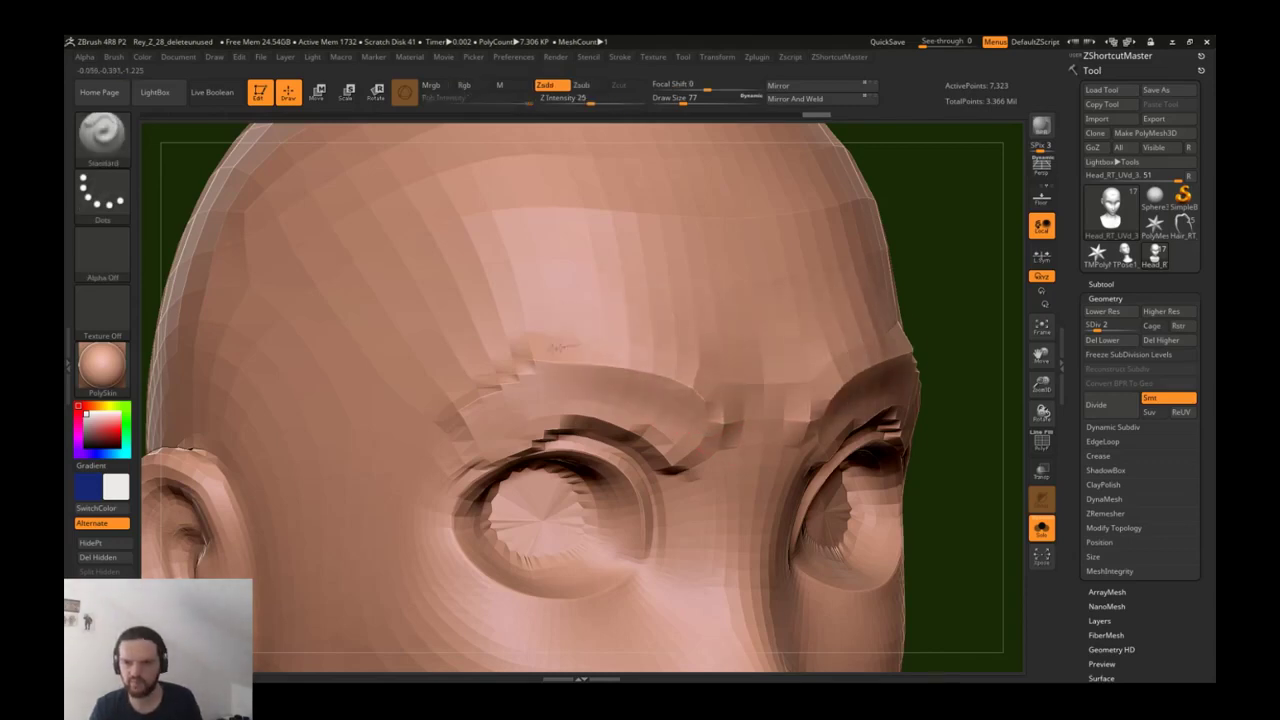
drag(580, 344, 471, 371)
ctrl+right_drag(471, 371, 480, 250)
right_drag(740, 350, 636, 363)
mouse_move(735, 395)
right_down()
mouse_move(815, 350)
mouse_move(723, 437)
right_up()
mouse_move(705, 420)
shift+mouse_down()
mouse_move(550, 395)
mouse_move(635, 380)
mouse_move(595, 425)
mouse_move(550, 408)
shift+mouse_up()
right_drag(565, 395, 754, 382)
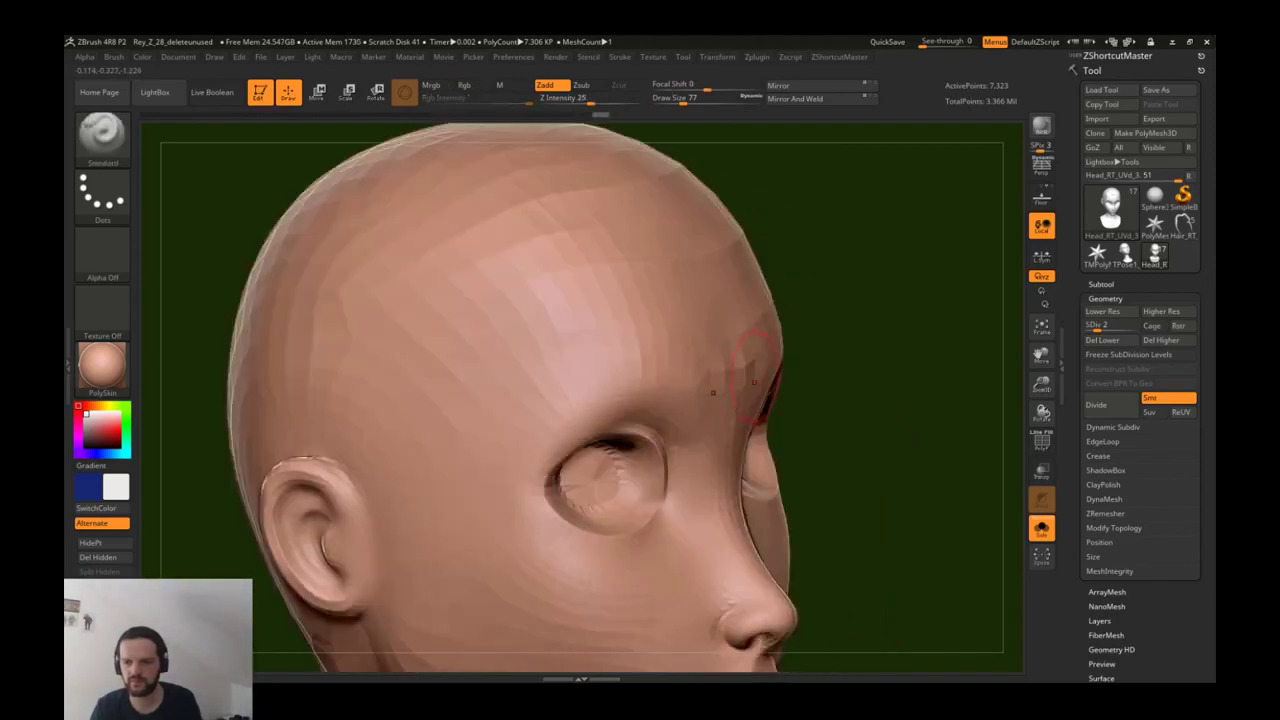
Raise the head to subdivision level 6 and examine it from behind the ear and from the front.
key(d)
key(d)
key(d)
key(d)
mouse_move(669, 337)
shift+right_down()
mouse_move(700, 330)
mouse_move(678, 325)
mouse_move(666, 362)
shift+right_up()
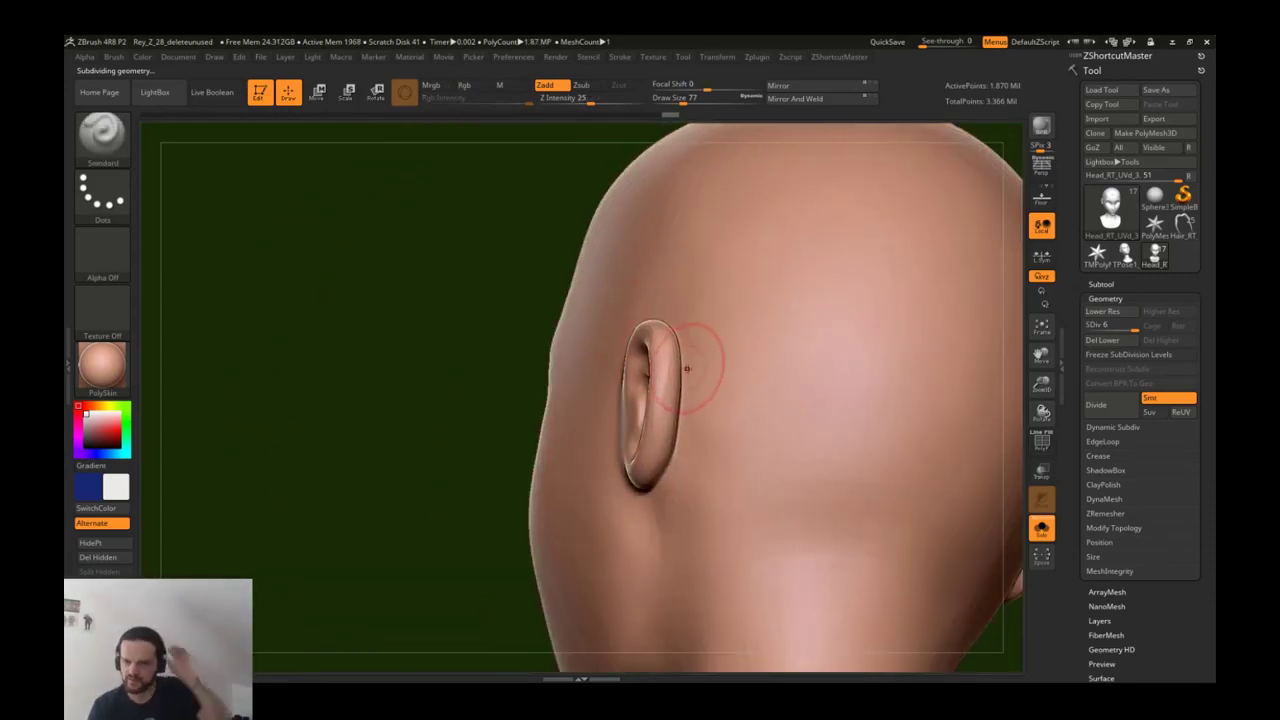
ctrl+right_drag(756, 385, 935, 340)
ctrl+right_drag(784, 370, 784, 394)
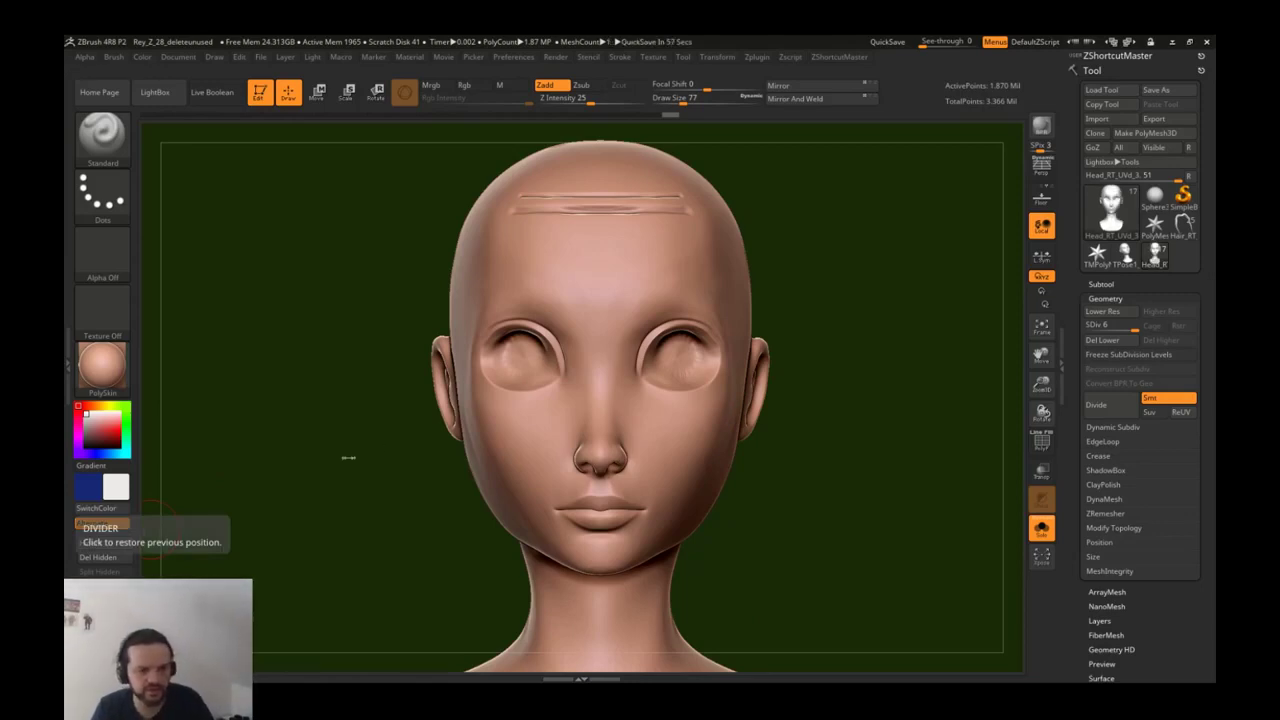
drag(348, 457, 380, 440)
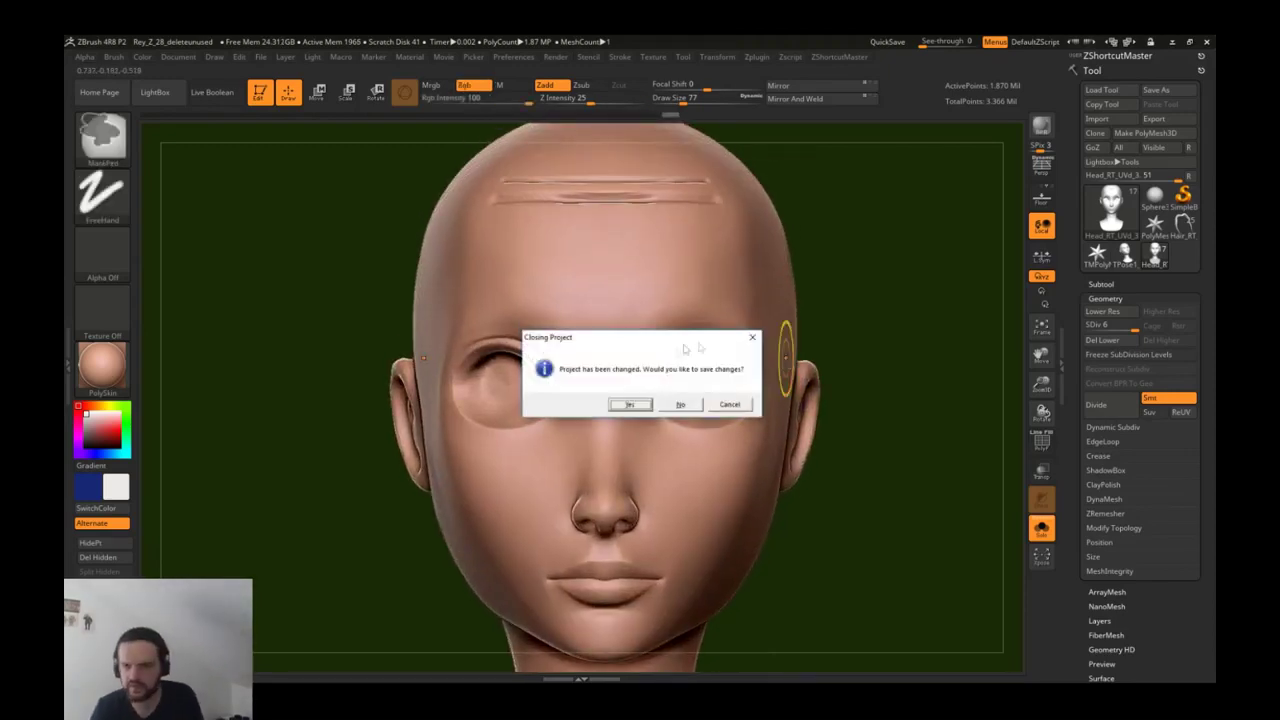
Decline saving the project changes, look through the saved Rey project files, and close the file list without opening one.
click(680, 404)
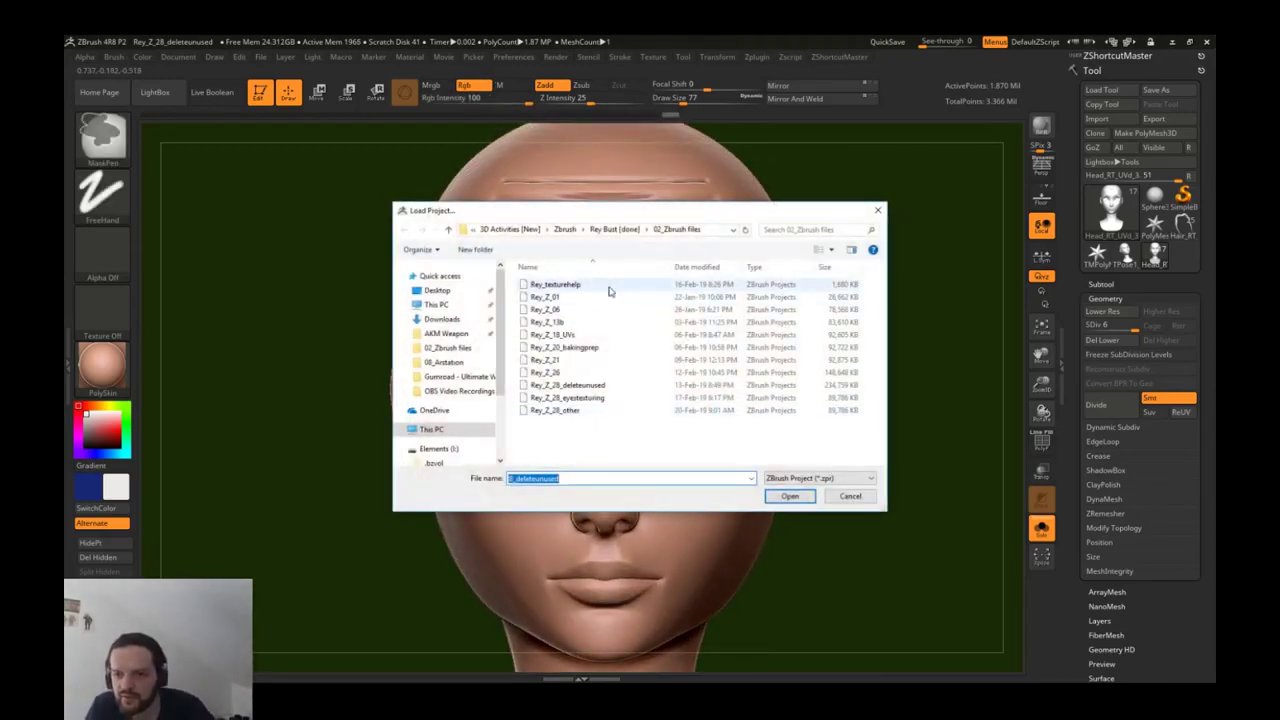
drag(605, 211, 502, 209)
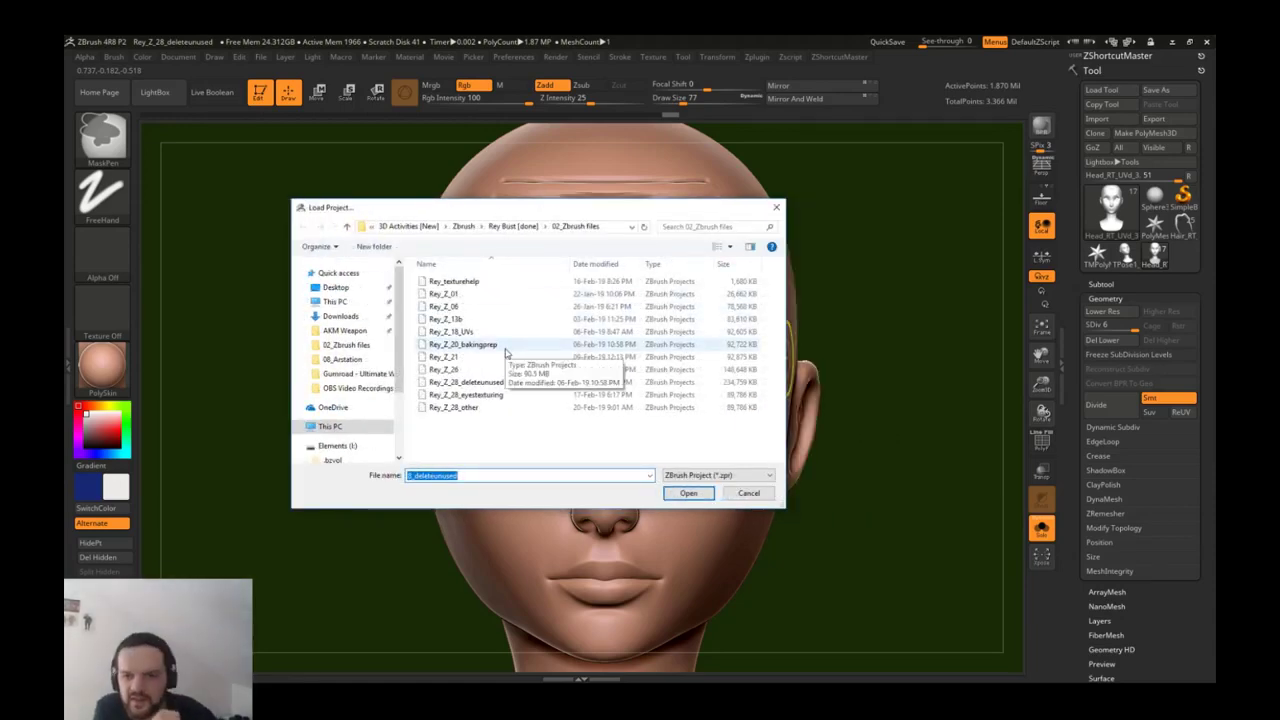
drag(505, 209, 413, 204)
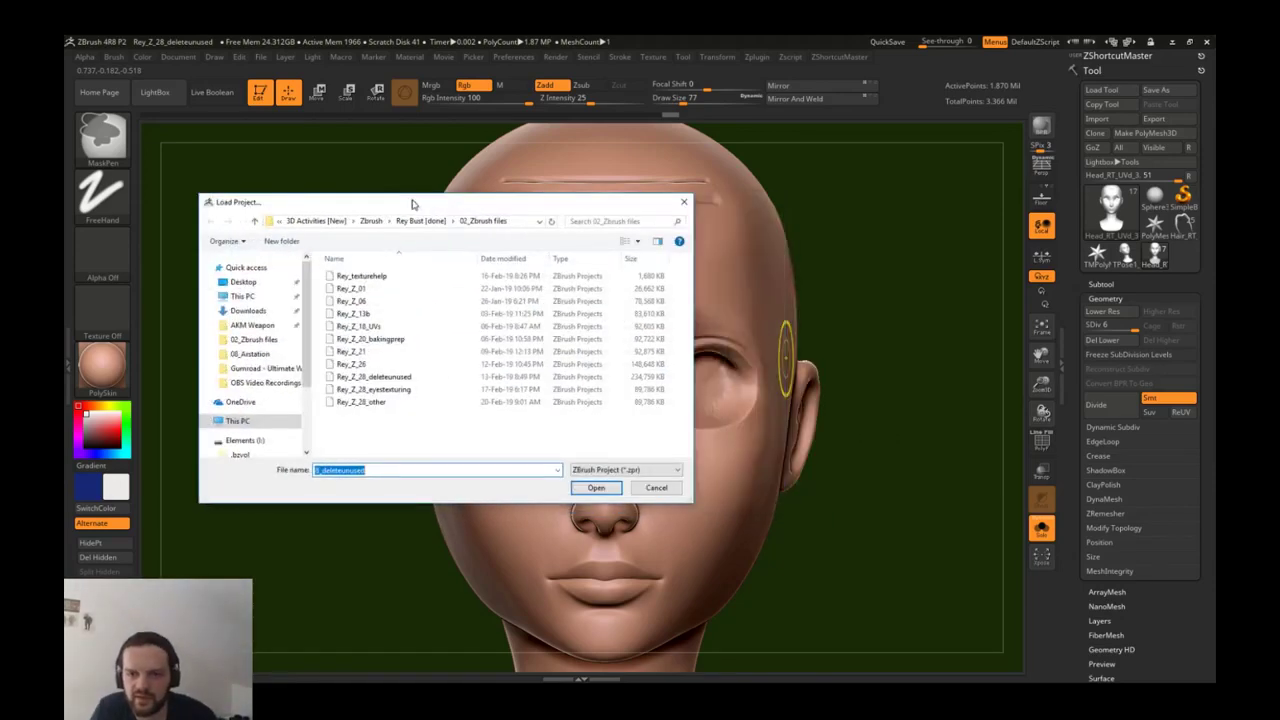
key(Escape)
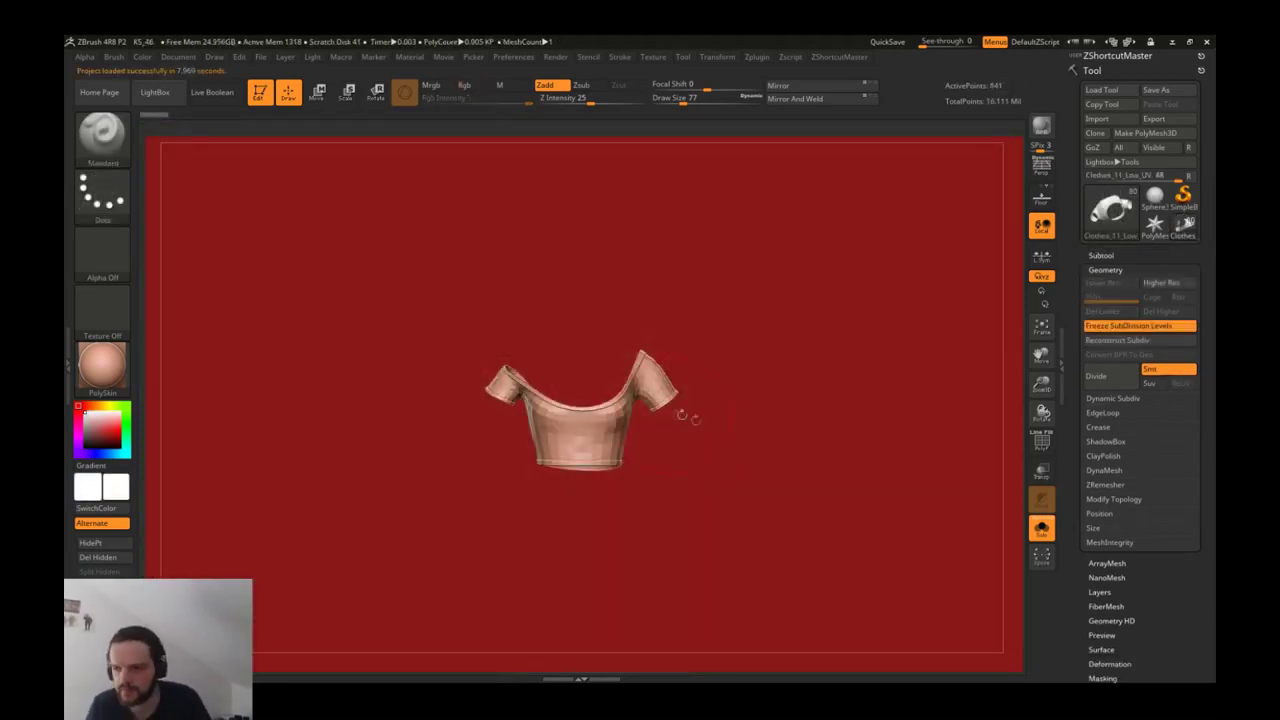
Turn off Solo mode to show the whole character along with the cropped top.
click(1043, 532)
right_drag(597, 357, 604, 462)
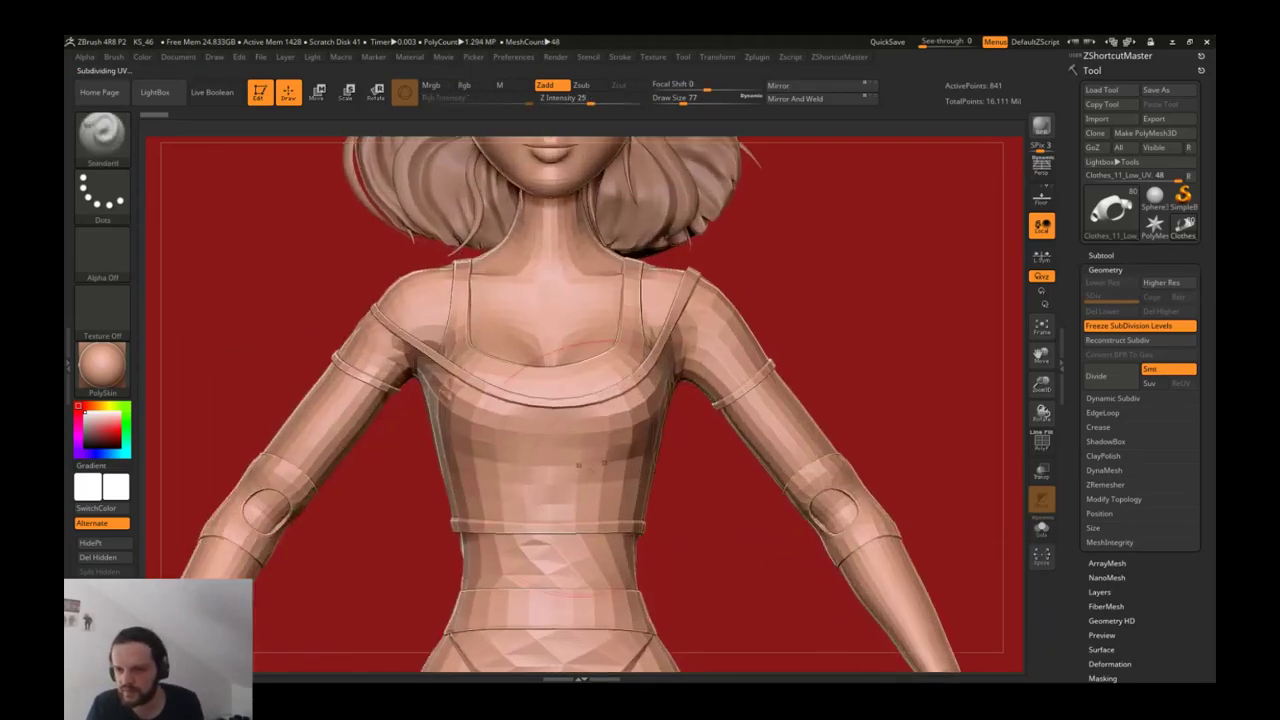
ctrl+right_drag(697, 462, 682, 430)
Activate Dynamic Subdiv on the cropped top, accepting it always until the next restart, and view the character.
key(ctrl+d)
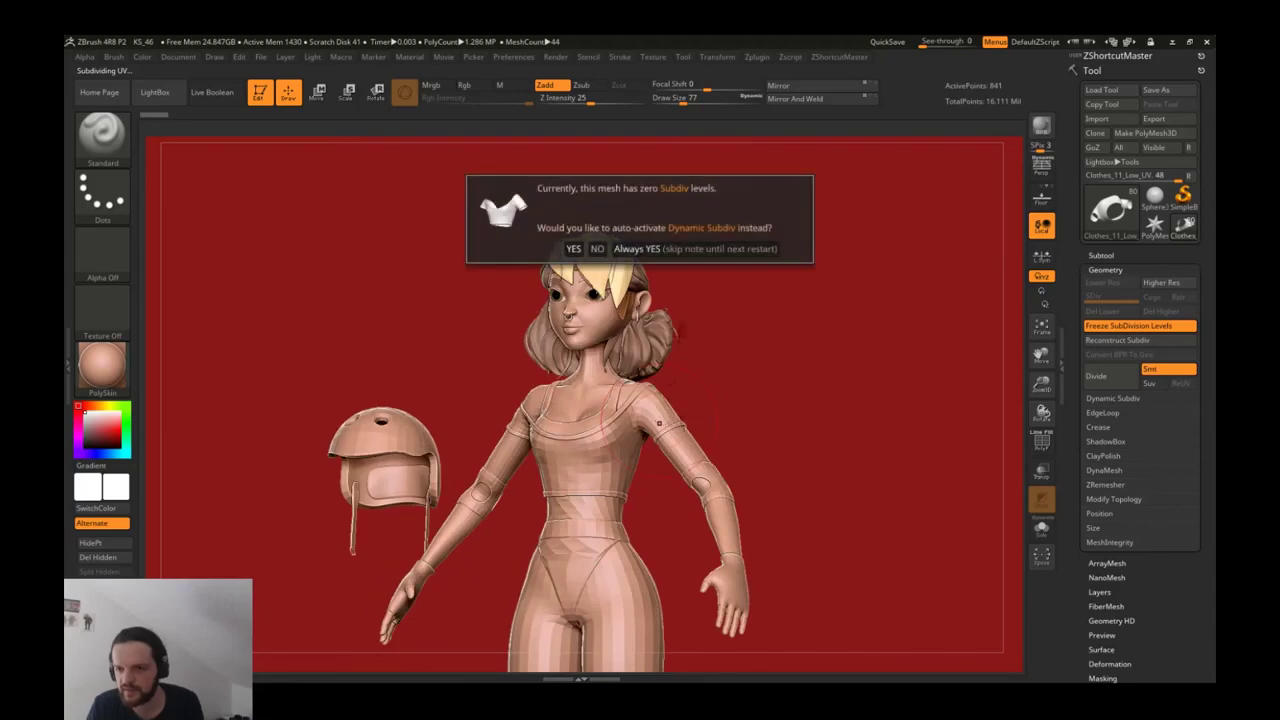
click(697, 252)
ctrl+right_drag(677, 386, 610, 350)
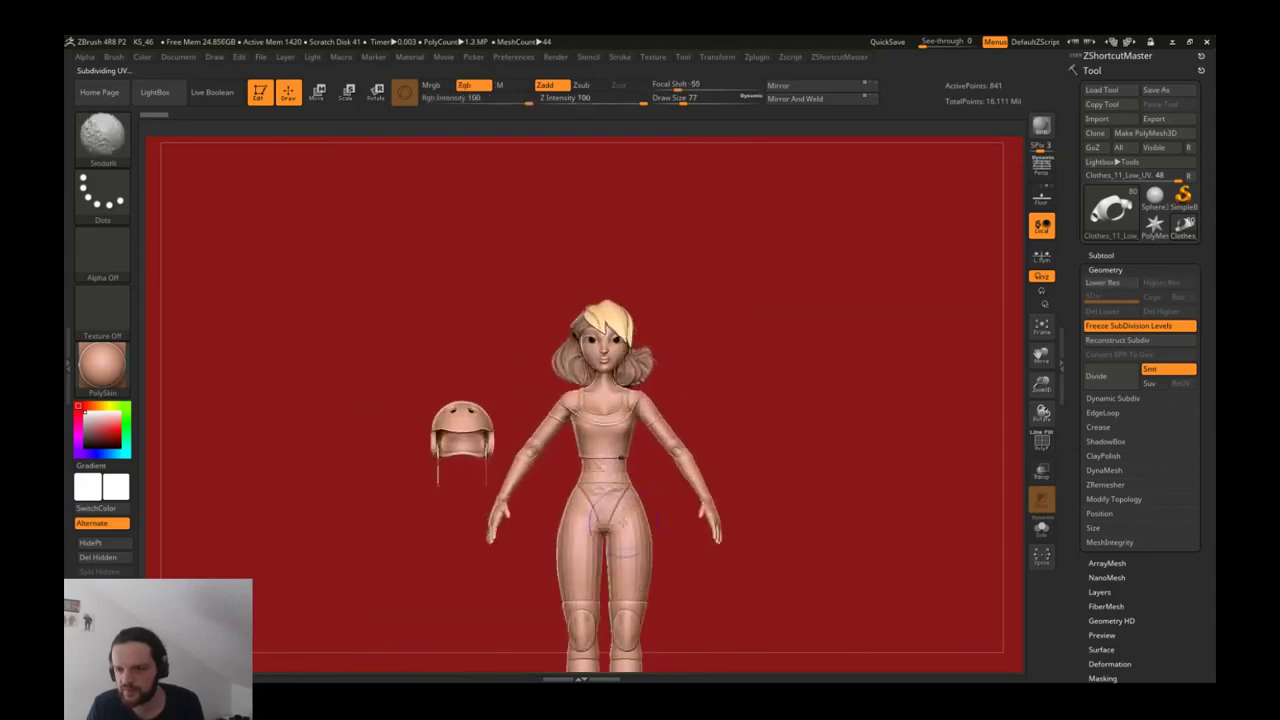
right_drag(620, 457, 675, 439)
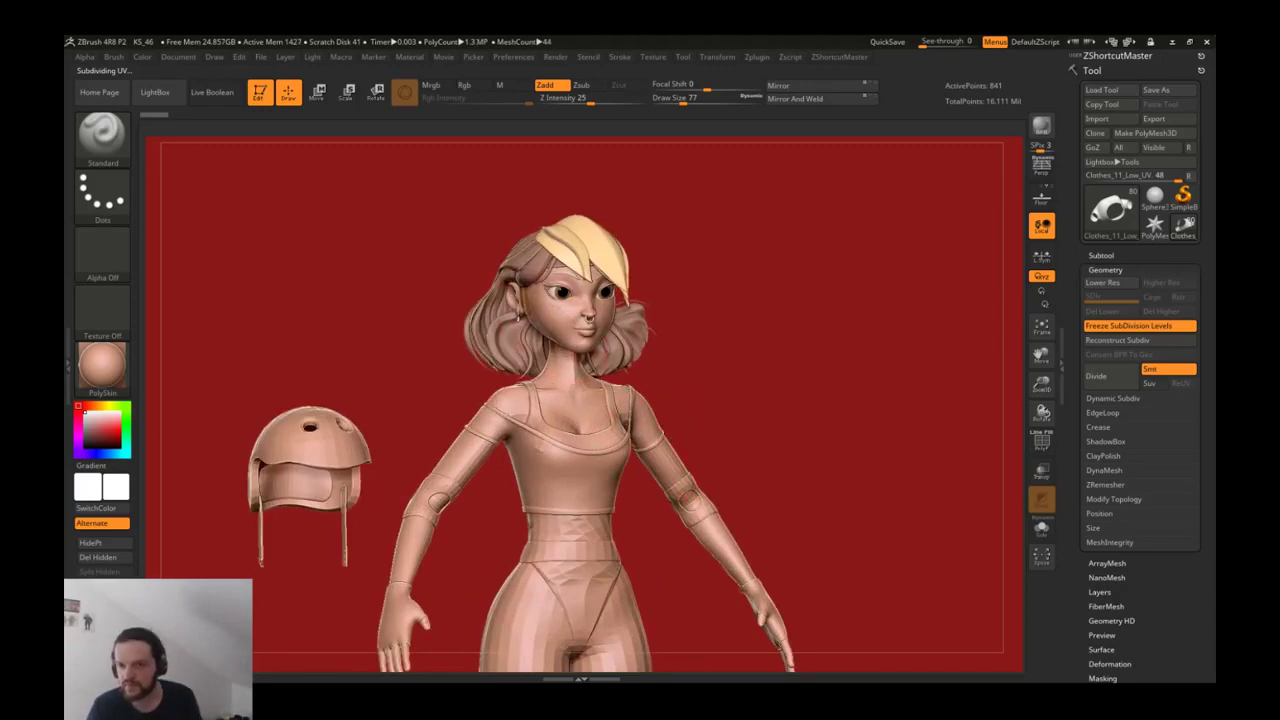
Make the body mesh the active subtool and frame the character together with the helmet.
alt+click(602, 330)
mouse_move(612, 330)
ctrl+right_down()
mouse_move(660, 325)
mouse_move(666, 435)
mouse_move(711, 407)
mouse_move(657, 536)
ctrl+right_up()
ctrl+right_drag(714, 483, 702, 440)
mouse_move(702, 440)
alt+right_down()
mouse_move(710, 351)
mouse_move(768, 389)
alt+right_up()
mouse_move(102, 365)
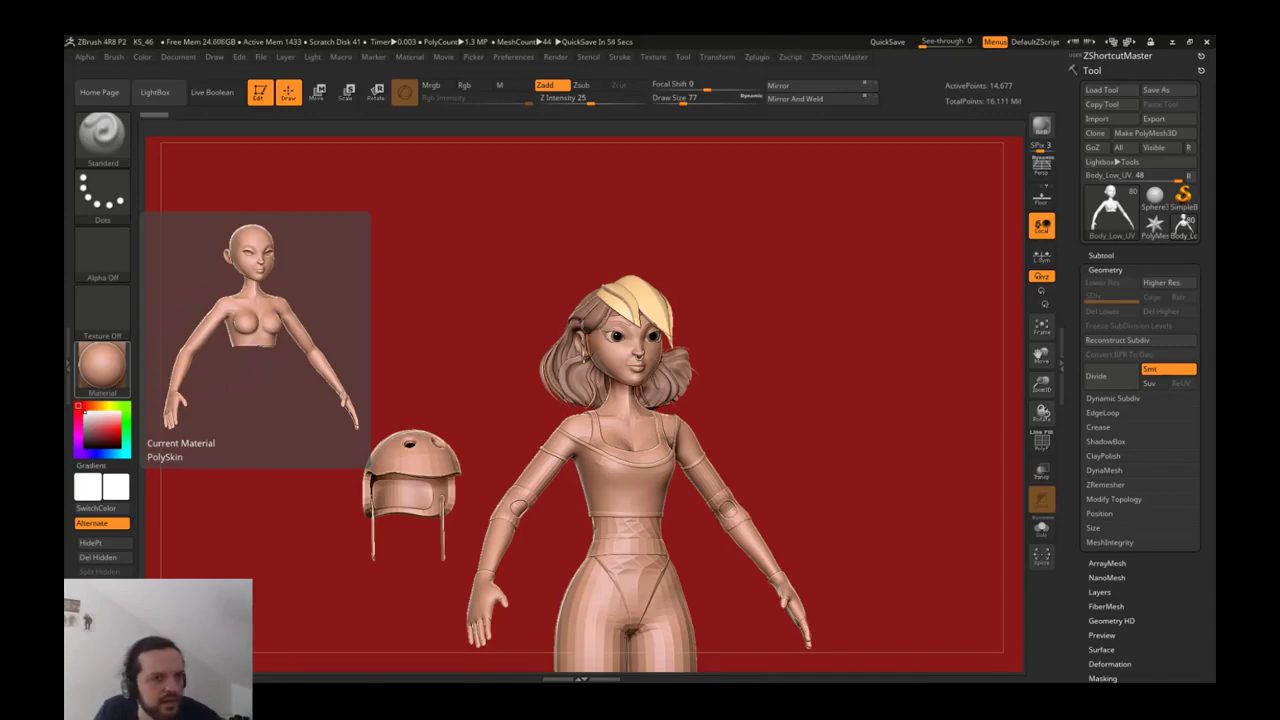
Switch to the browser, look through the Kylie Silverhawk artwork on ArtStation, and view its linked original concept in a new tab.
key(alt+Tab)
scroll(574, 441, down, 10)
scroll(574, 441, down, 5)
scroll(580, 446, up, 10)
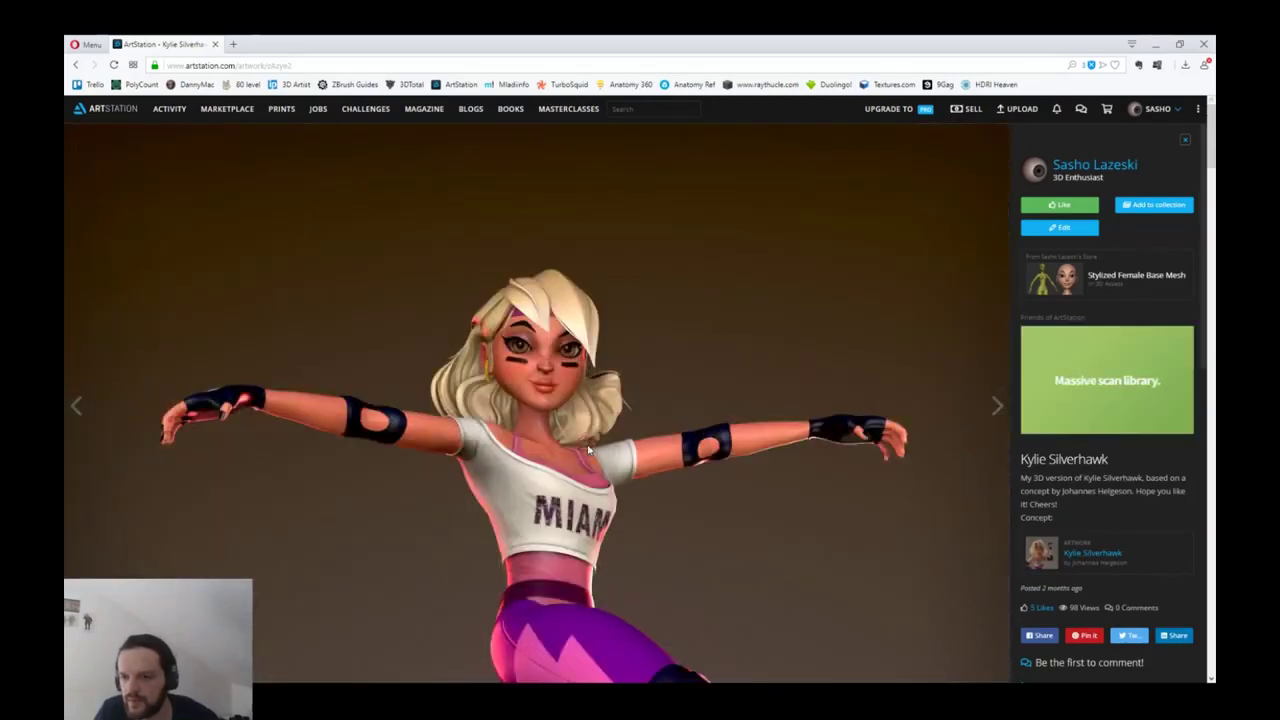
middle_click(1092, 553)
click(269, 45)
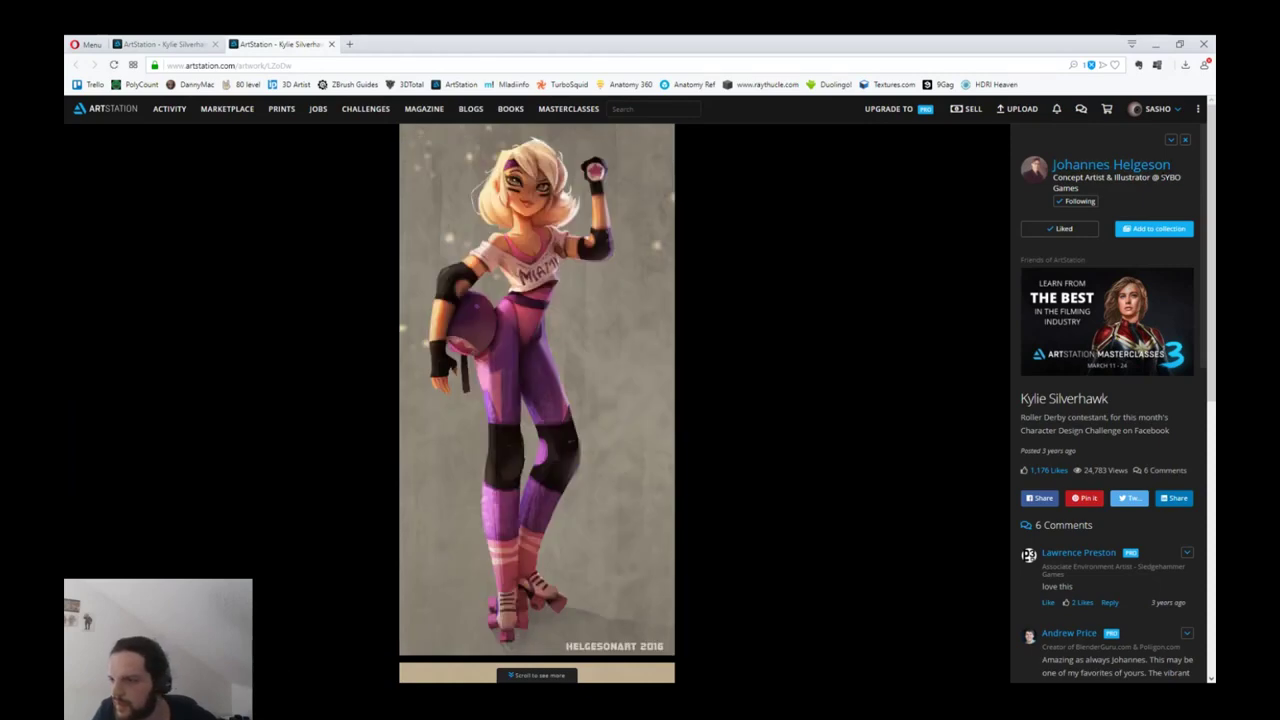
Return to the 3D Kylie Silverhawk artwork page, look through its remaining renders, and close the browser.
click(168, 44)
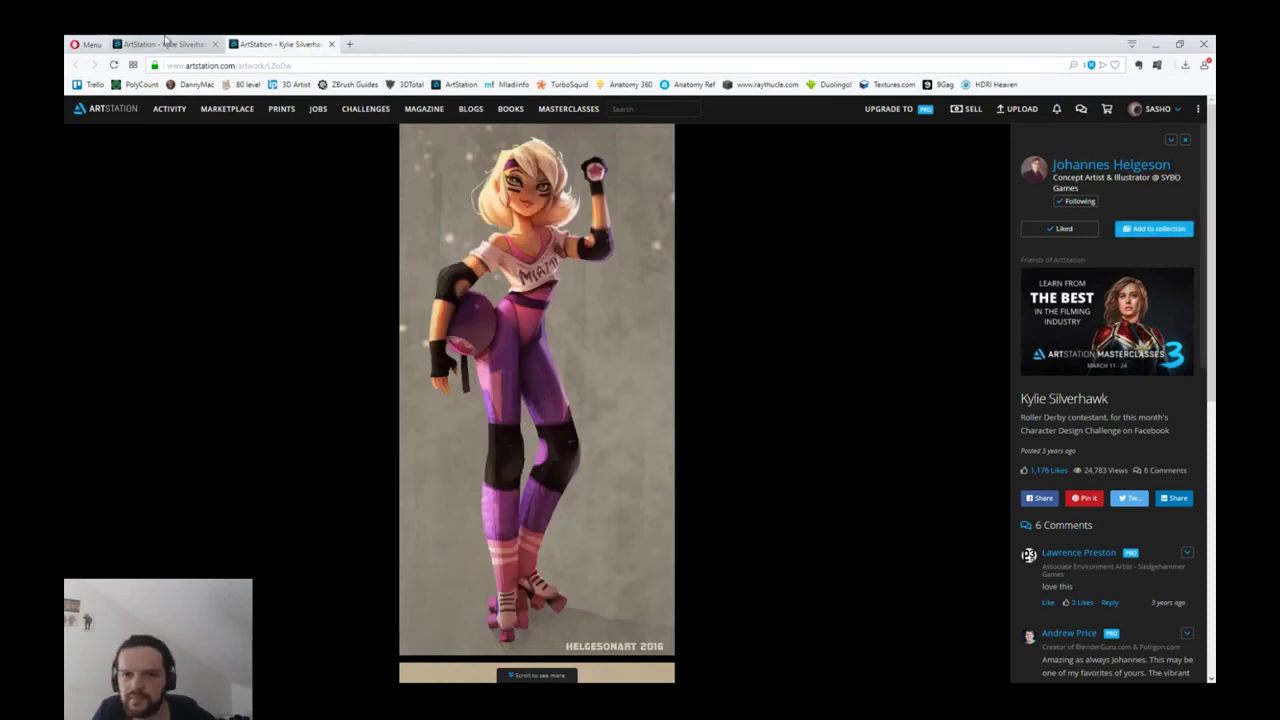
scroll(574, 388, down, 7)
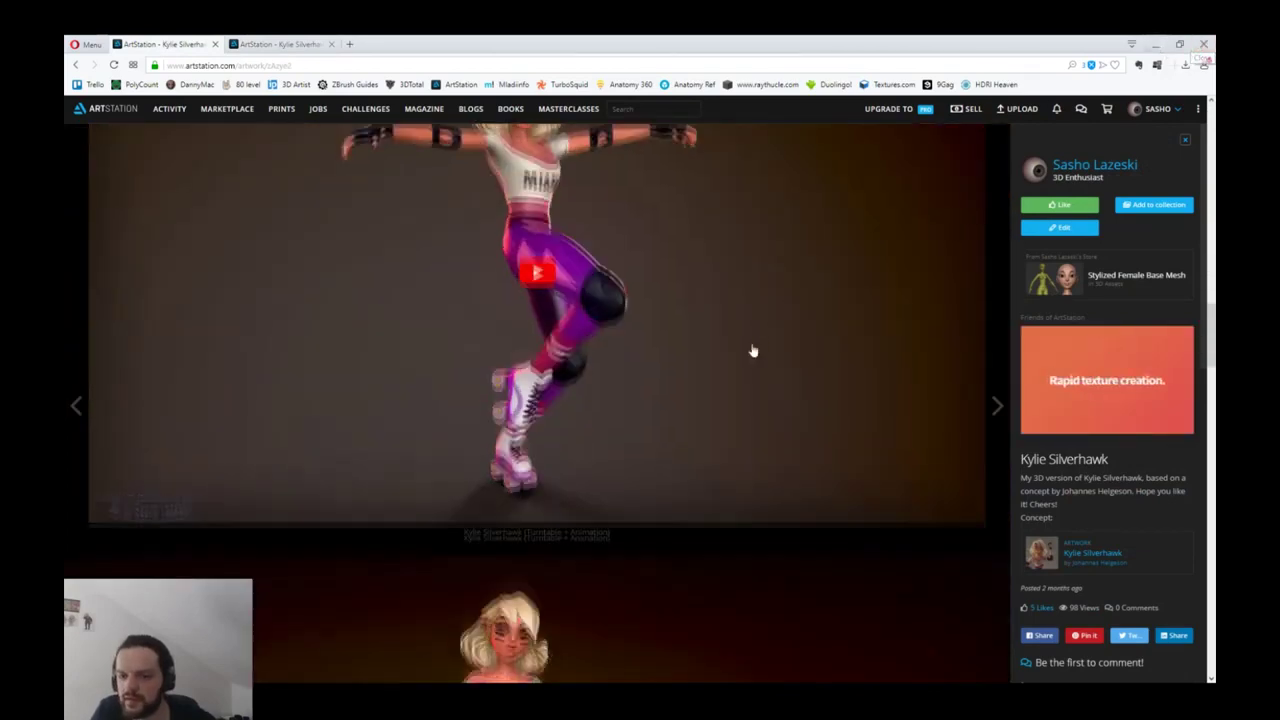
scroll(757, 337, down, 4)
click(1205, 43)
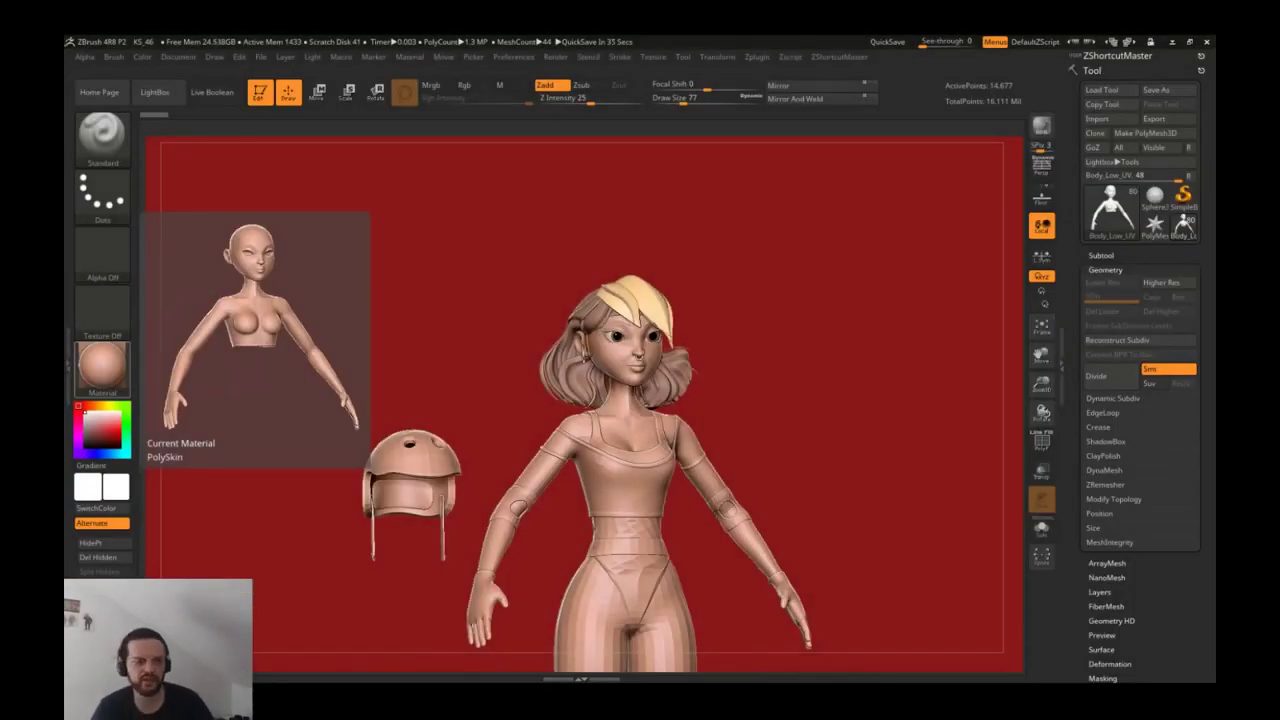